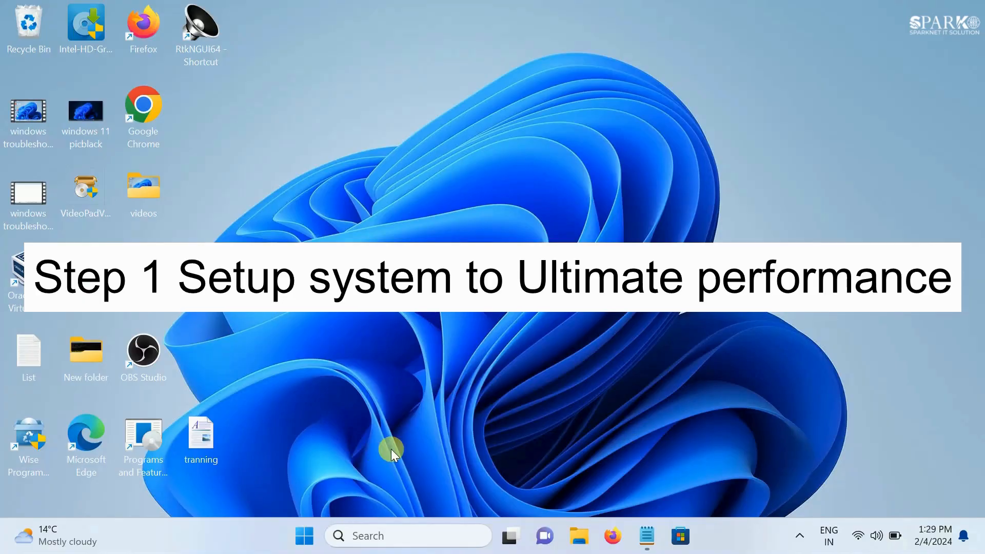
# Open Power Options from Control Panel in large icons view and unlock the currently unavailable power plan settings
pyautogui.click(374, 537)
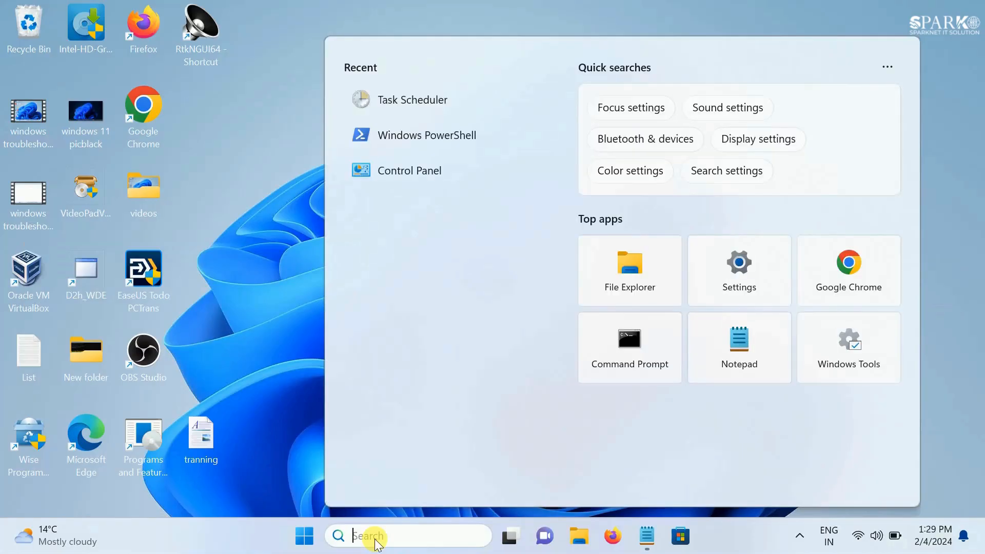
pyautogui.write('con')
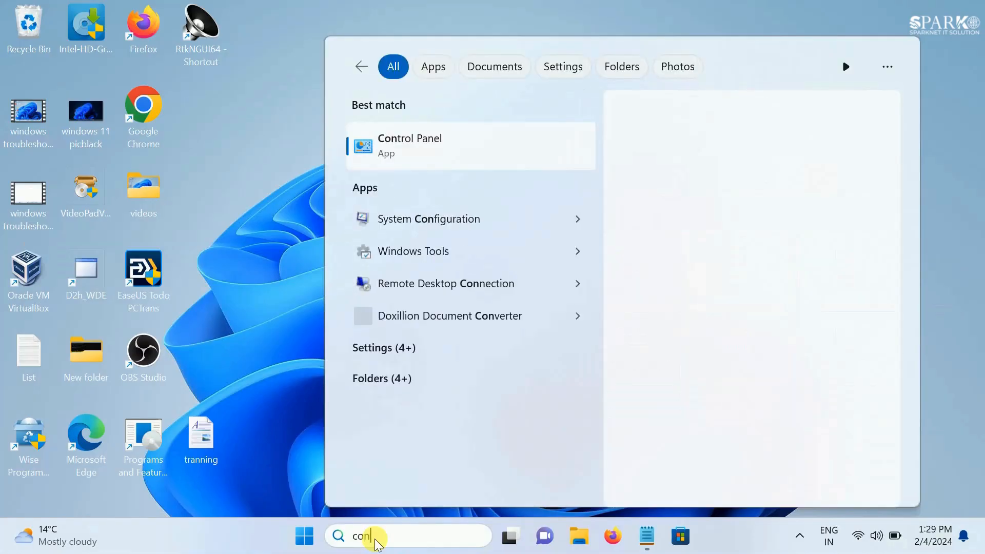
pyautogui.click(426, 146)
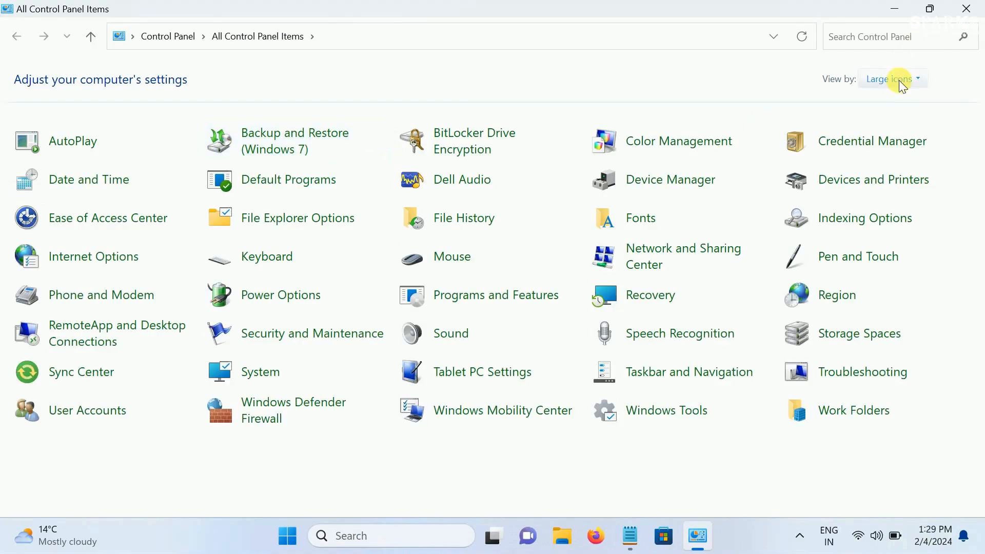
pyautogui.click(903, 84)
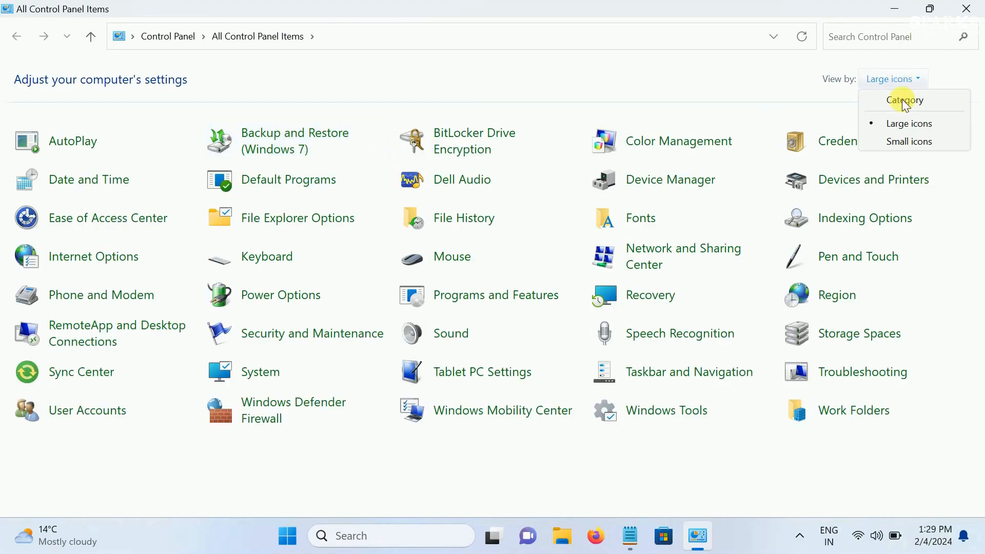
pyautogui.click(897, 123)
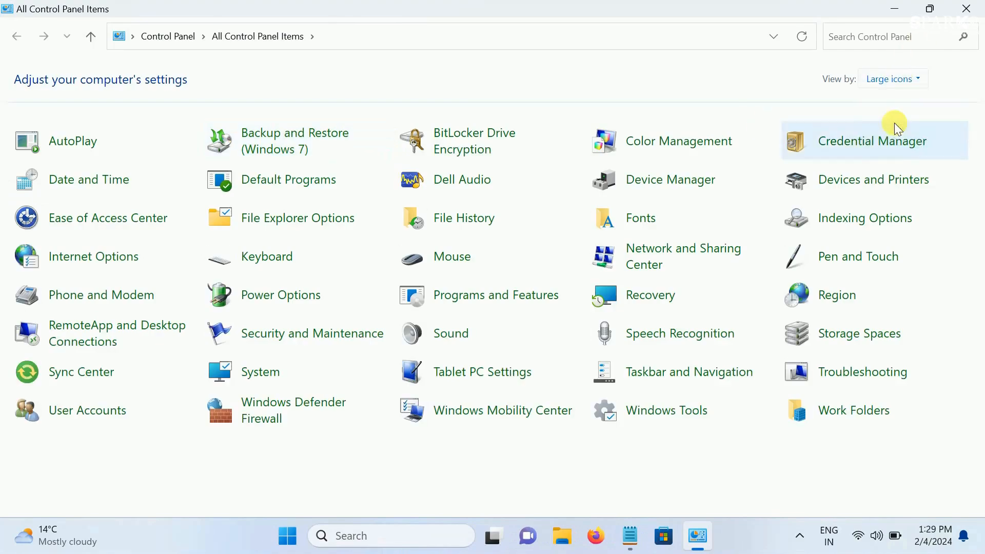
pyautogui.click(297, 306)
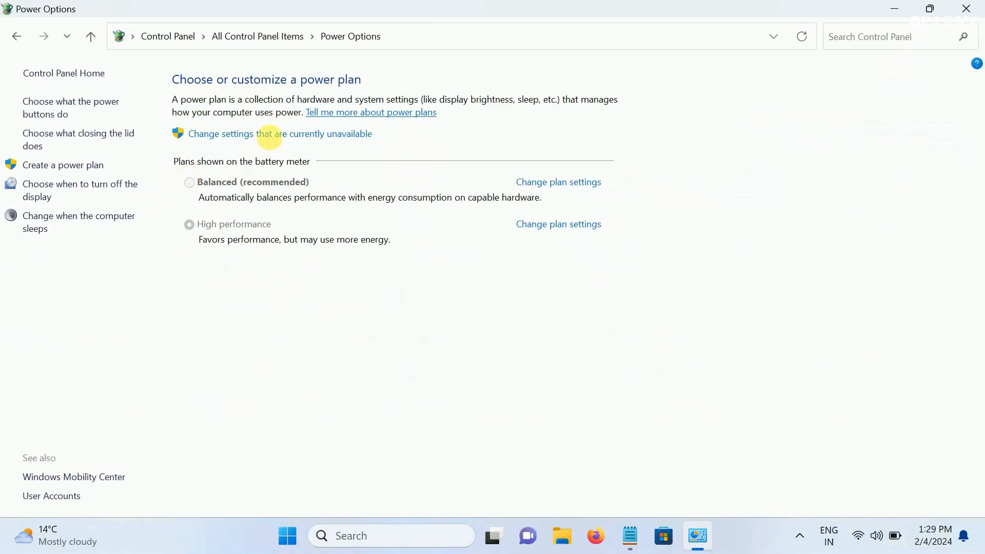
pyautogui.click(268, 134)
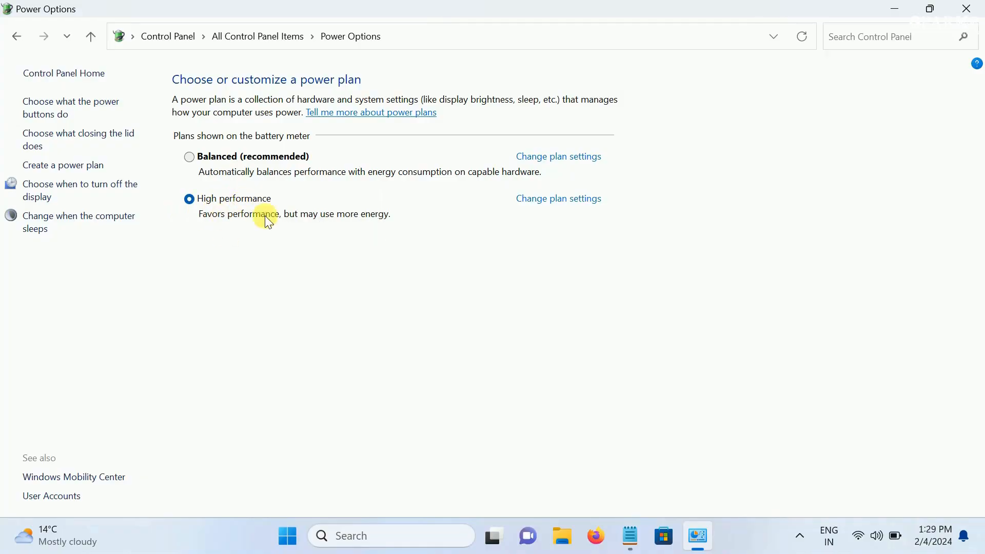
# Copy the Ultimate performance powercfg command from the Commands note in Notepad and highlight the high performance command
pyautogui.click(631, 538)
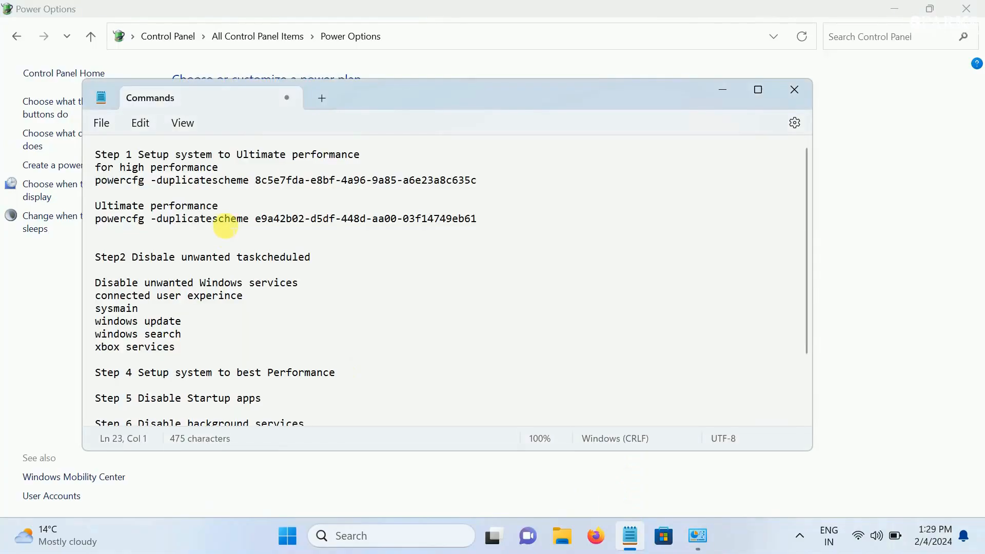
pyautogui.moveTo(97, 219); pyautogui.dragTo(473, 220)
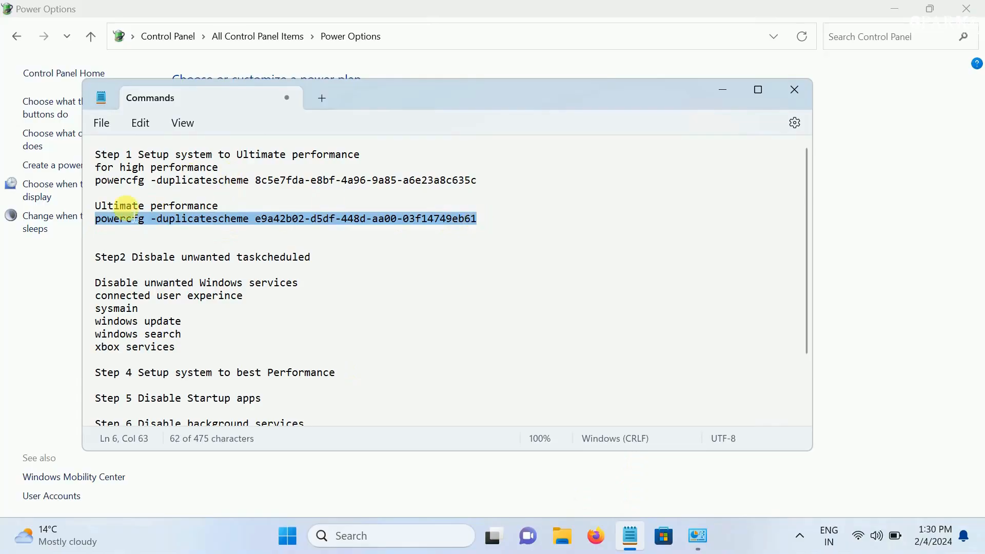
pyautogui.moveTo(96, 180); pyautogui.dragTo(524, 182)
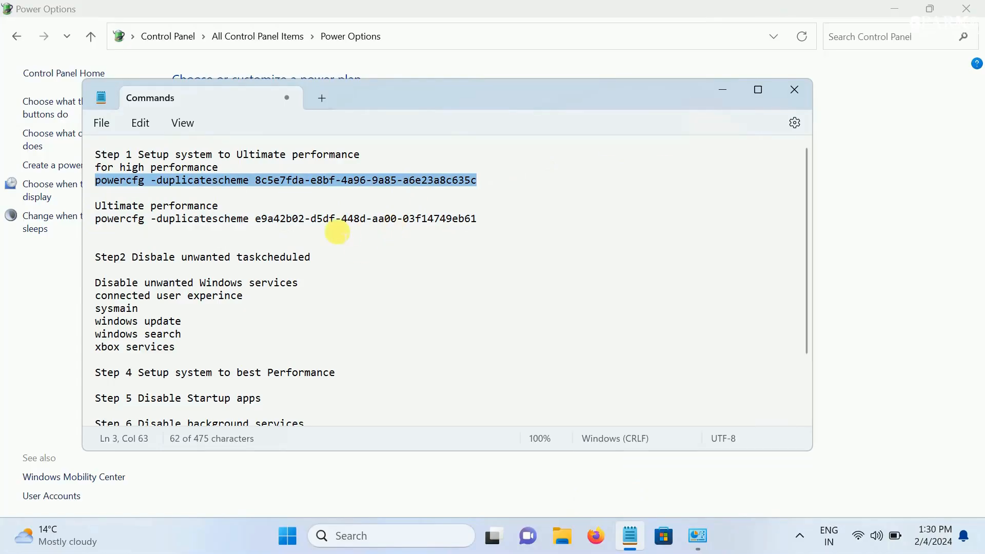
pyautogui.click(722, 90)
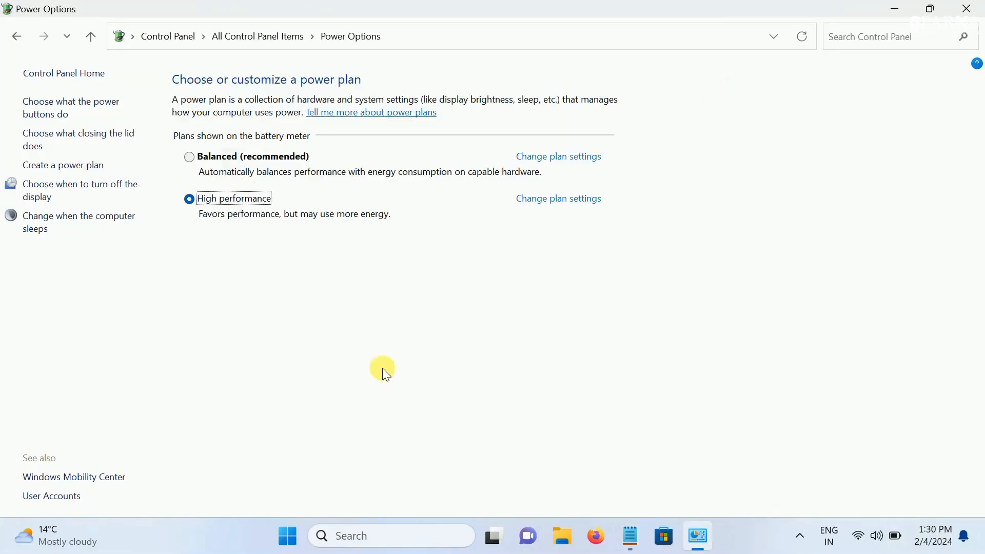
# Search for PowerShell, run Windows PowerShell as administrator and allow it to make changes
pyautogui.click(348, 535)
pyautogui.write('p')
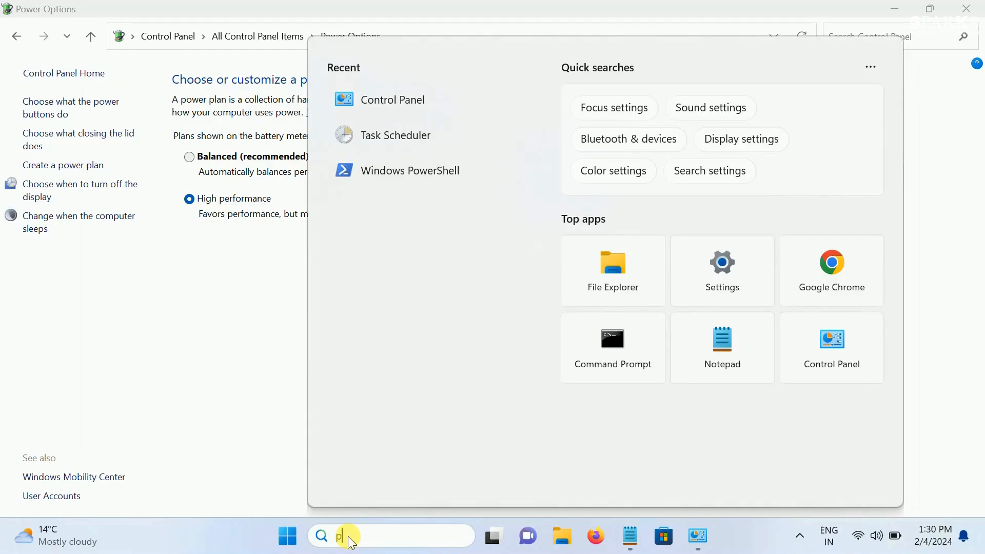
pyautogui.write('ower')
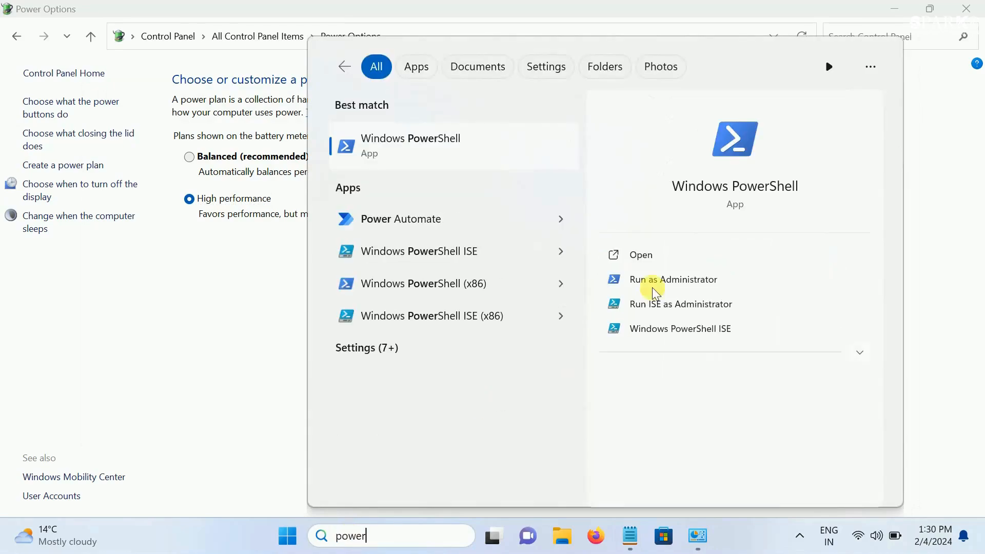
pyautogui.click(669, 279)
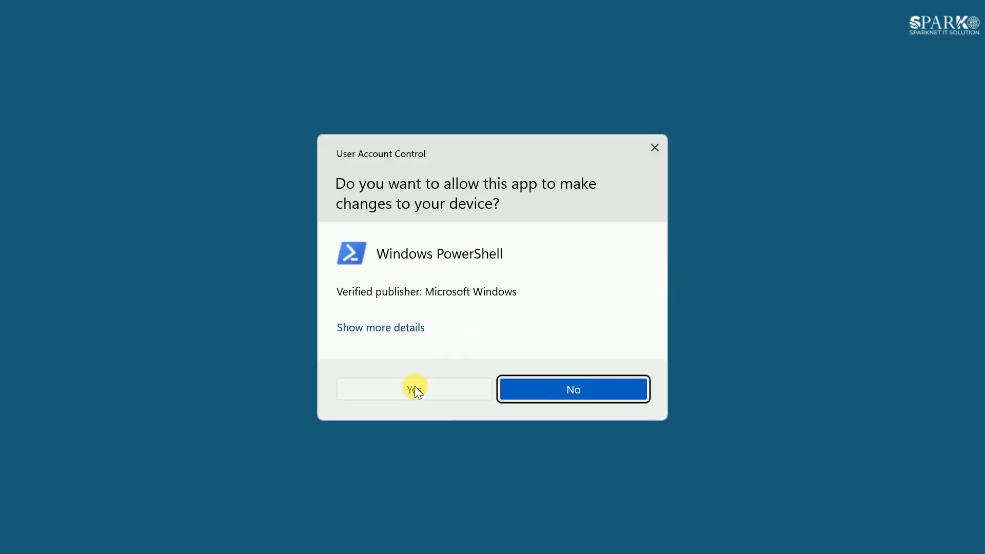
pyautogui.click(417, 388)
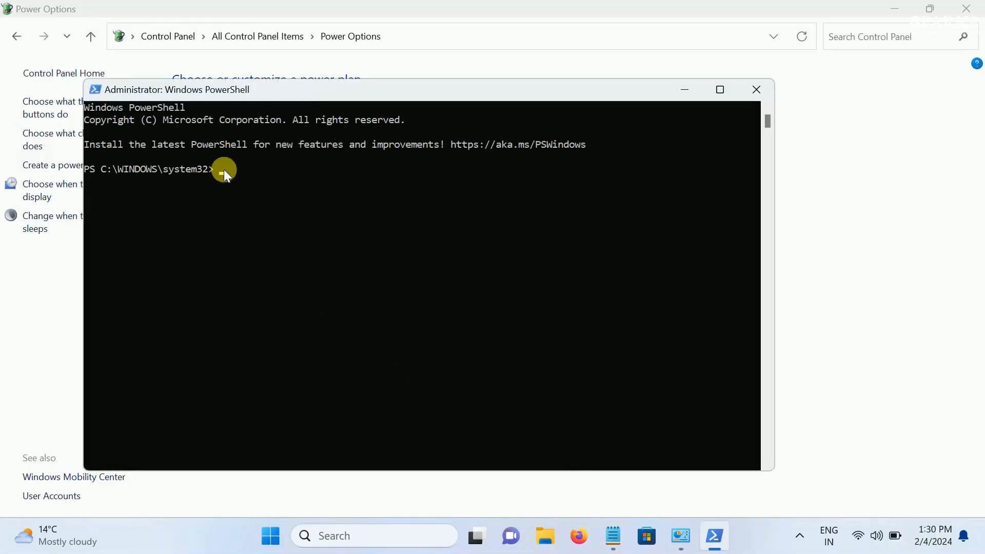
# Run powercfg -duplicatescheme e9a42b02-d5df-448d-aa00-03f14749eb61 in PowerShell and minimize its window
pyautogui.write('powercfg -duplicatescheme e9a42b02-d5df-448d-aa00-03f14749eb61')
pyautogui.press('Return')
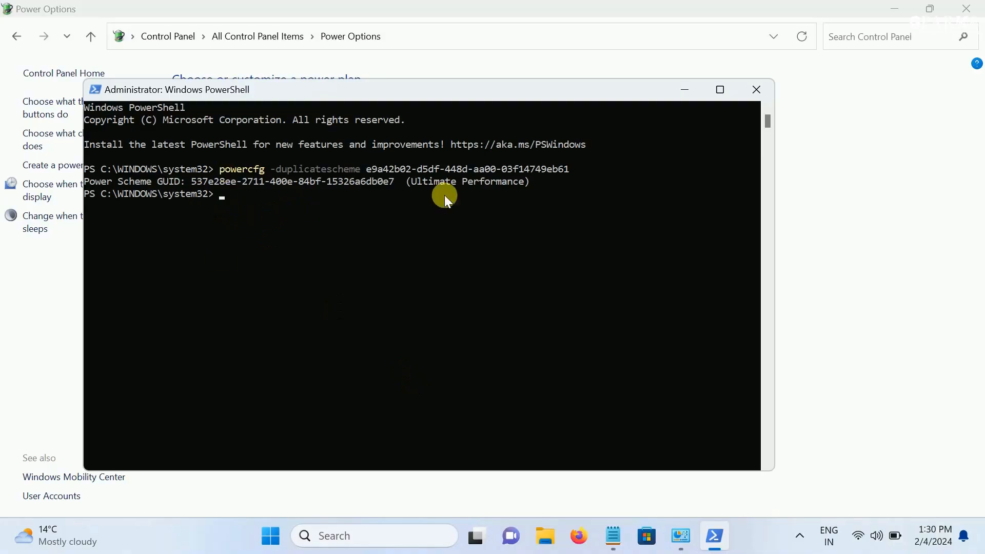
pyautogui.click(691, 91)
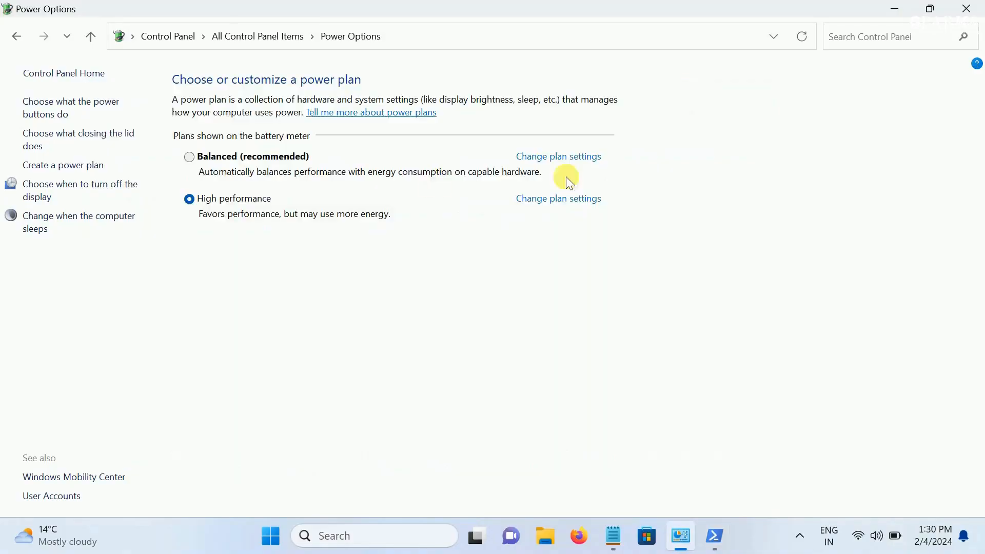
# Reload Power Options, unlock the unavailable settings and activate the Ultimate Performance plan
pyautogui.click(93, 36)
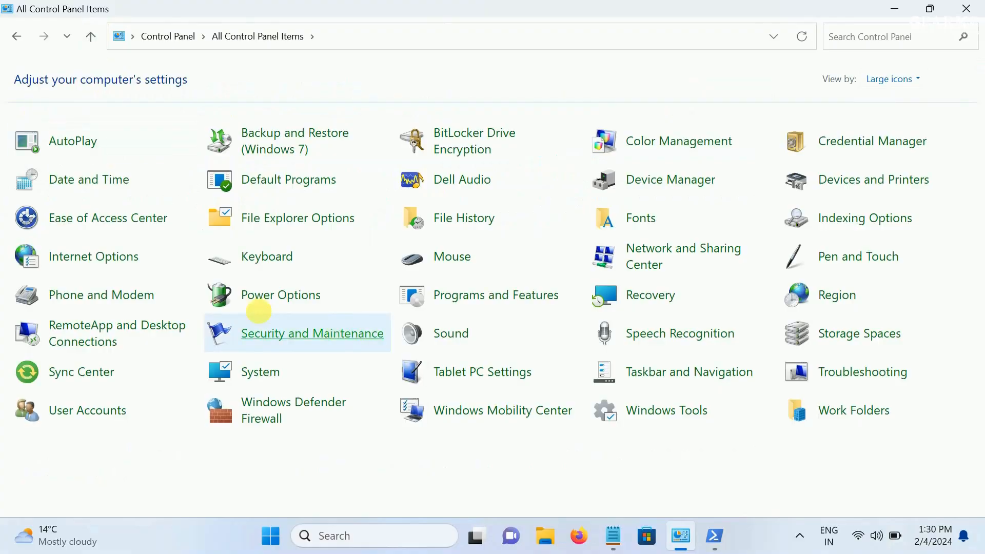
pyautogui.click(251, 296)
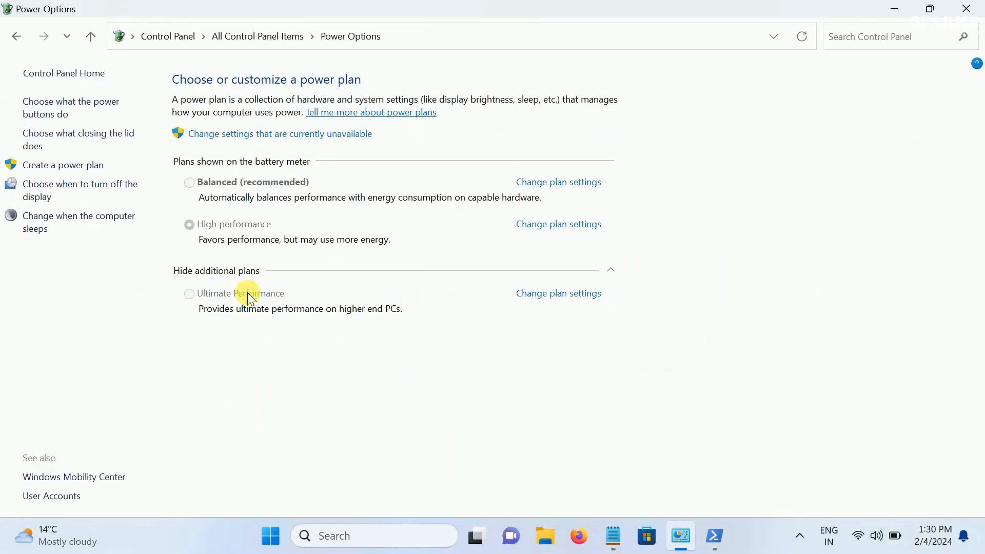
pyautogui.click(277, 134)
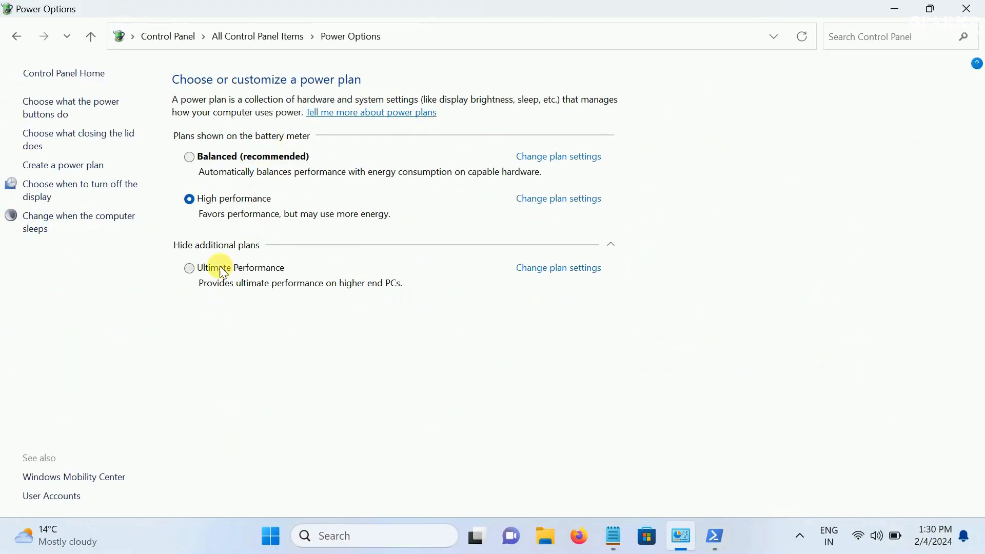
pyautogui.click(190, 268)
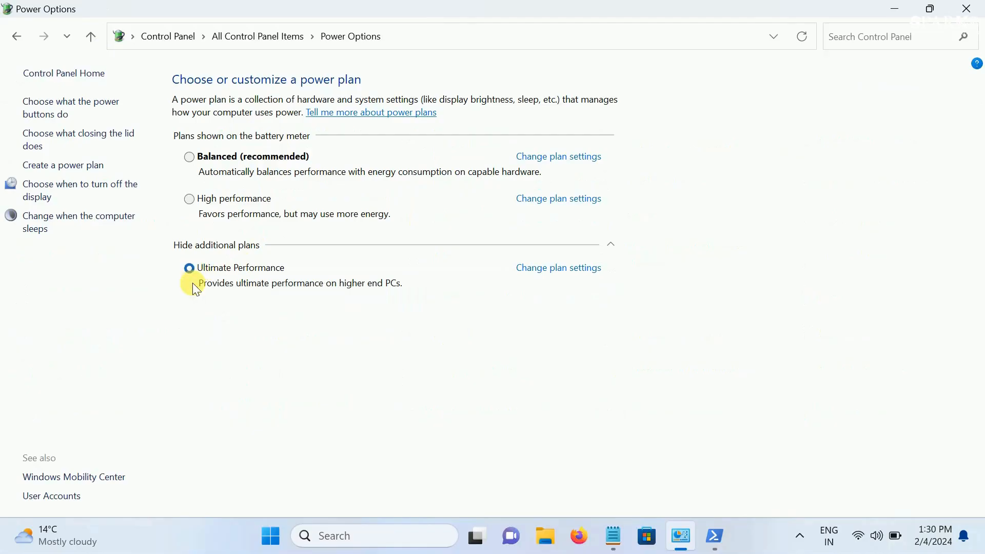
# Unlock the Ultimate Performance plan's settings and set turning off the display to Never on battery and plugged in
pyautogui.click(559, 268)
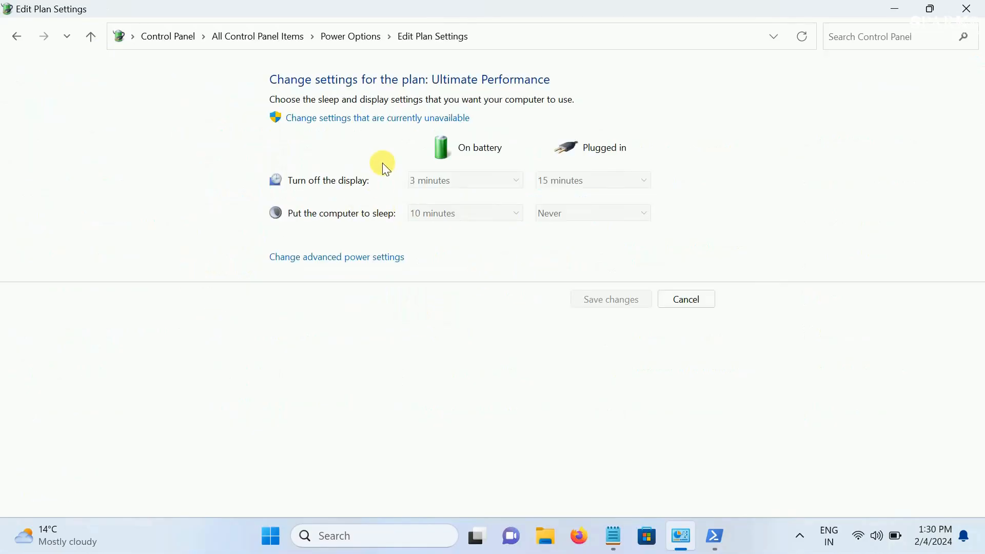
pyautogui.click(386, 117)
pyautogui.click(482, 163)
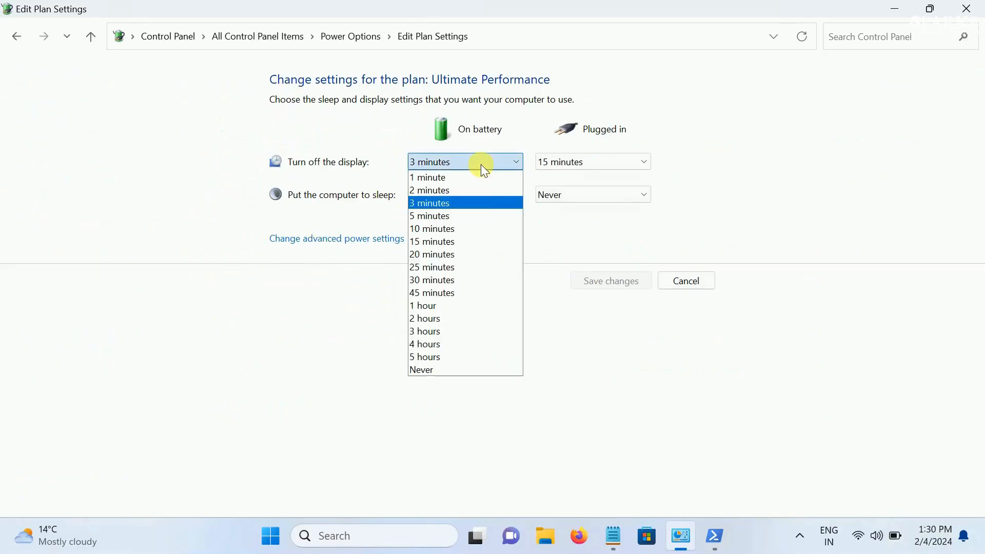
pyautogui.click(437, 368)
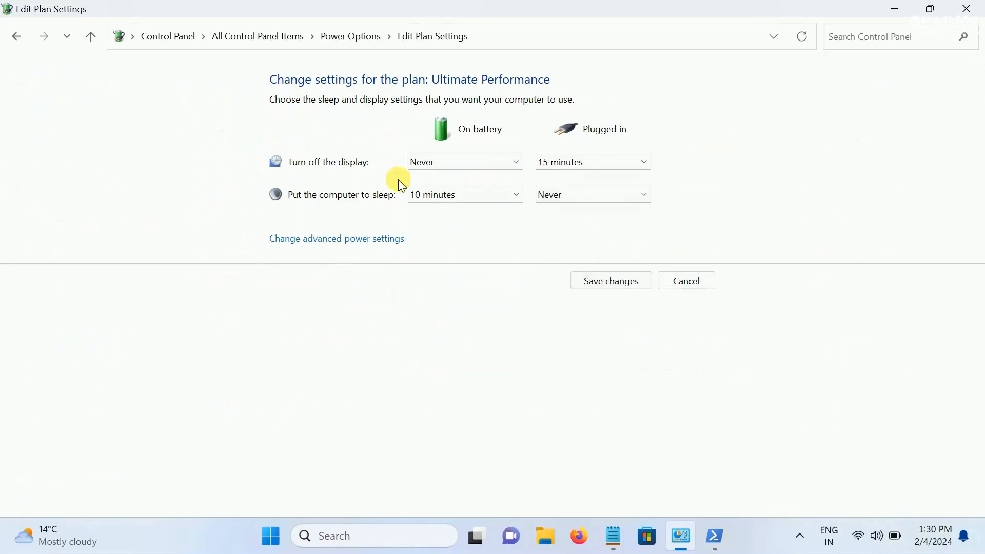
pyautogui.click(575, 164)
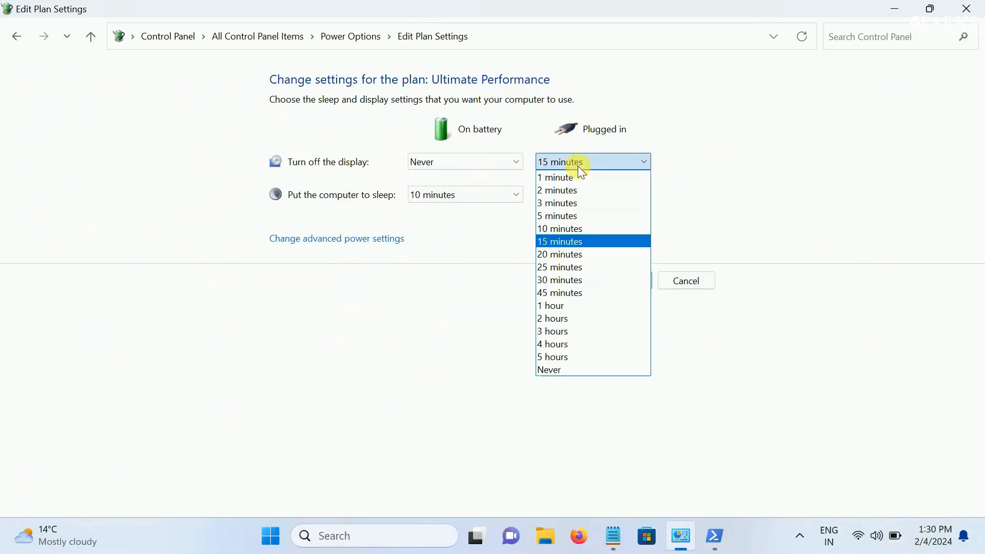
pyautogui.click(561, 371)
# Set putting the computer to sleep to Never on battery and plugged in, save the changes and close Power Options
pyautogui.click(451, 194)
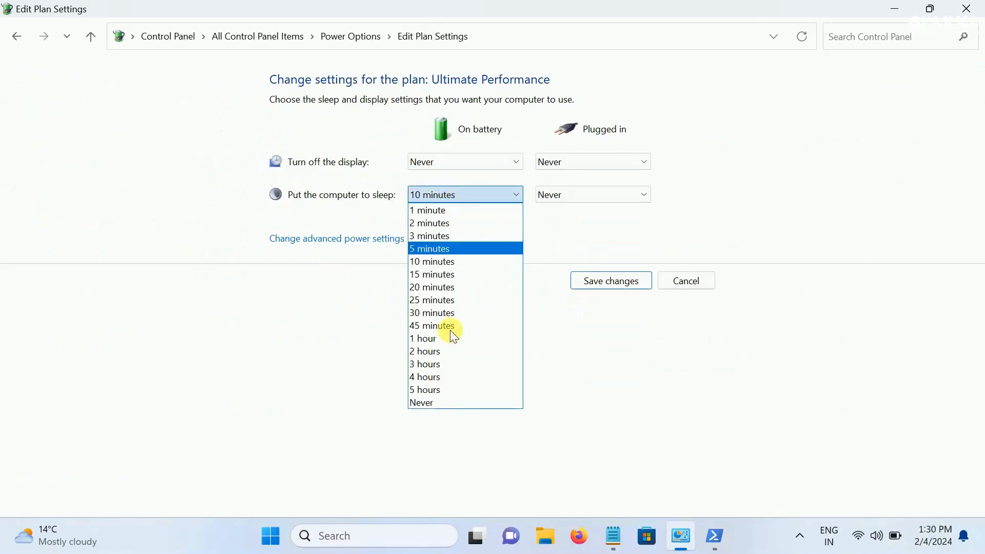
pyautogui.click(445, 403)
pyautogui.click(595, 190)
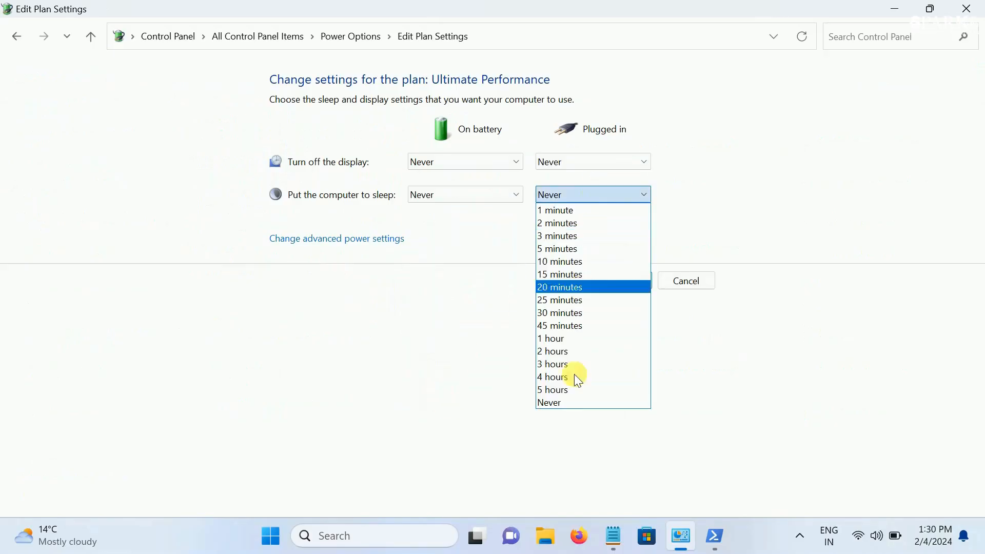
pyautogui.click(566, 403)
pyautogui.click(588, 284)
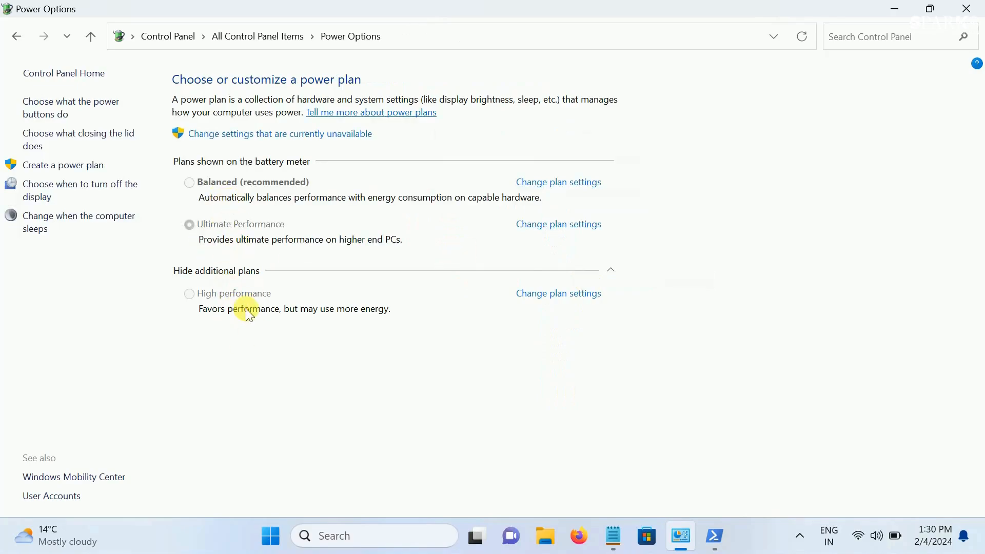
pyautogui.click(974, 11)
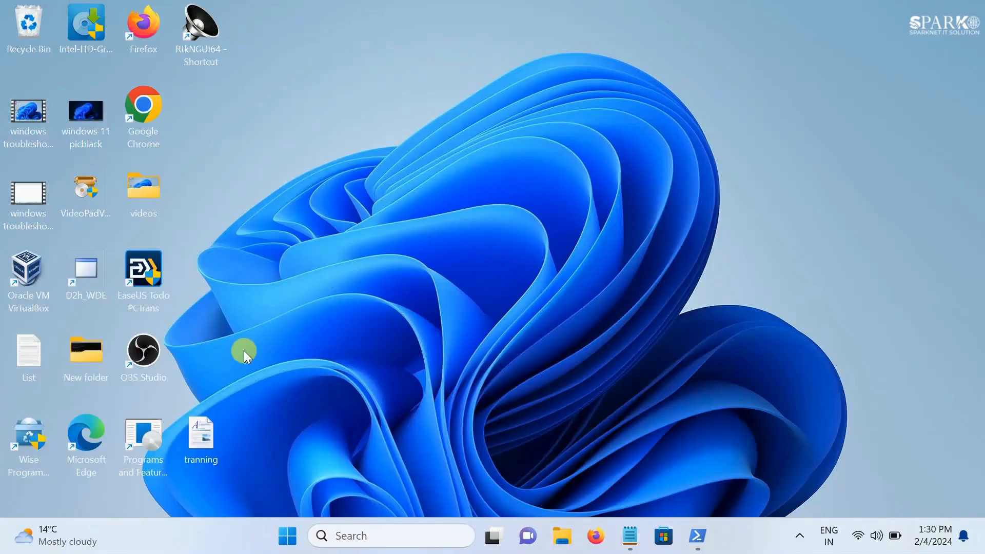
# Review the Step2 line about disabling unwanted scheduled tasks in the Commands note, and minimize the note
pyautogui.click(630, 536)
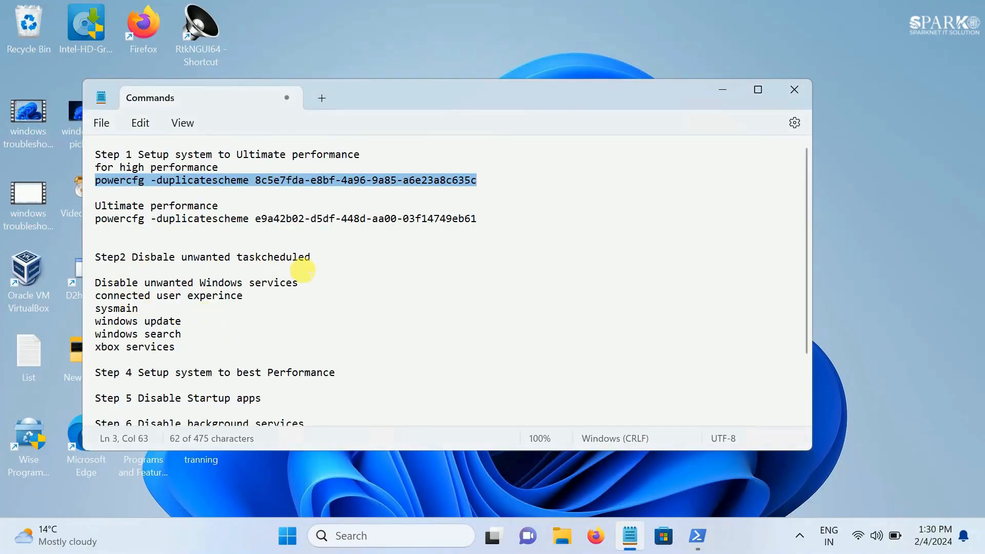
pyautogui.moveTo(311, 258); pyautogui.dragTo(66, 258)
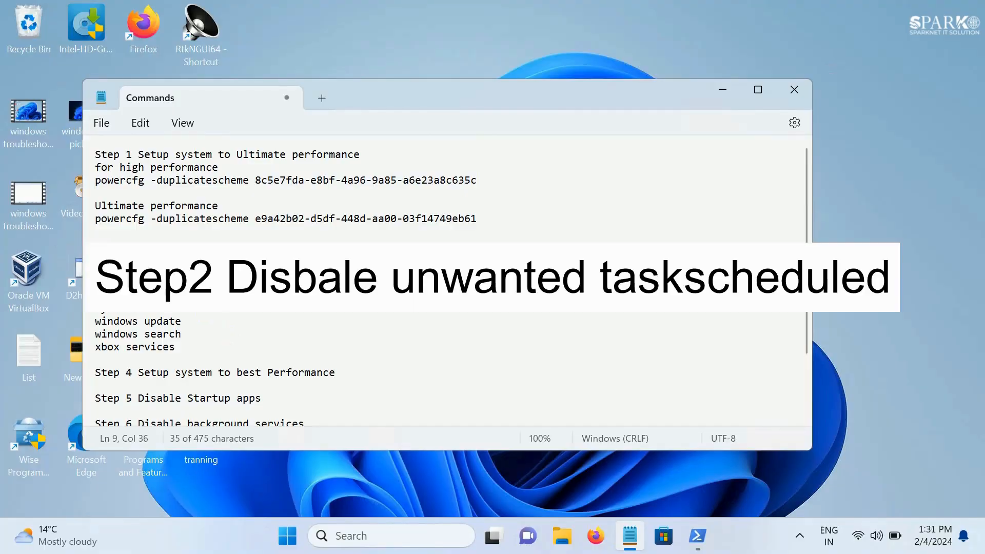
pyautogui.click(722, 92)
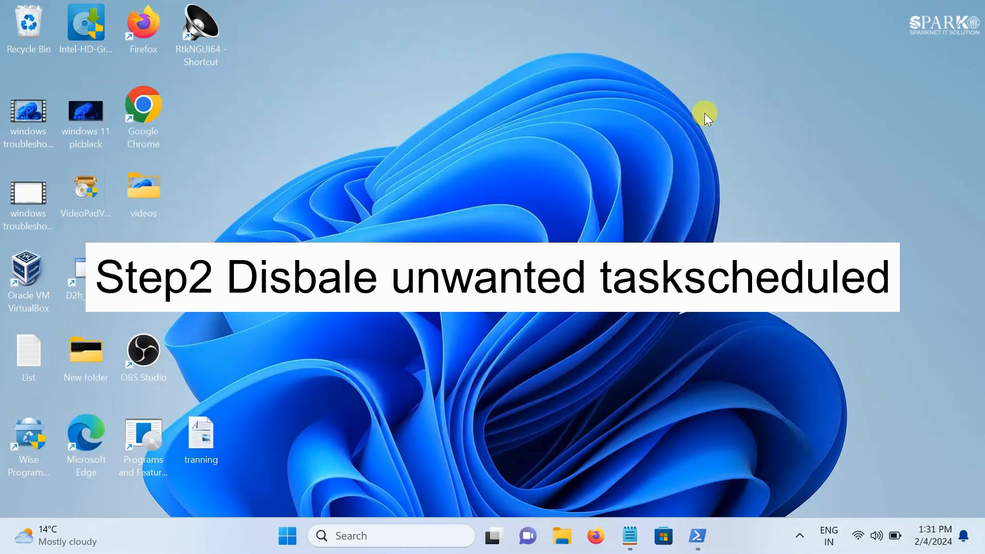
# Search for Task Scheduler and run it as administrator
pyautogui.click(395, 535)
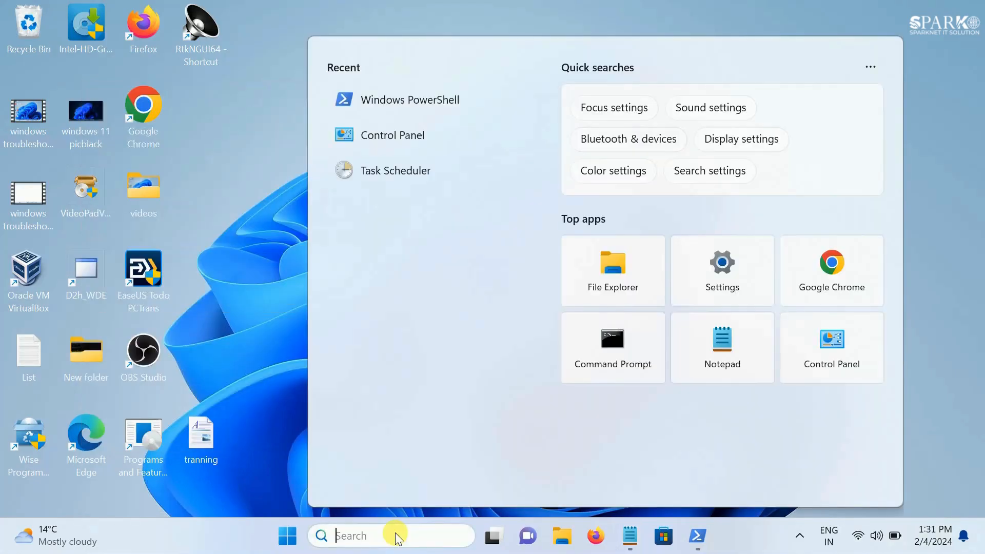
pyautogui.write('task')
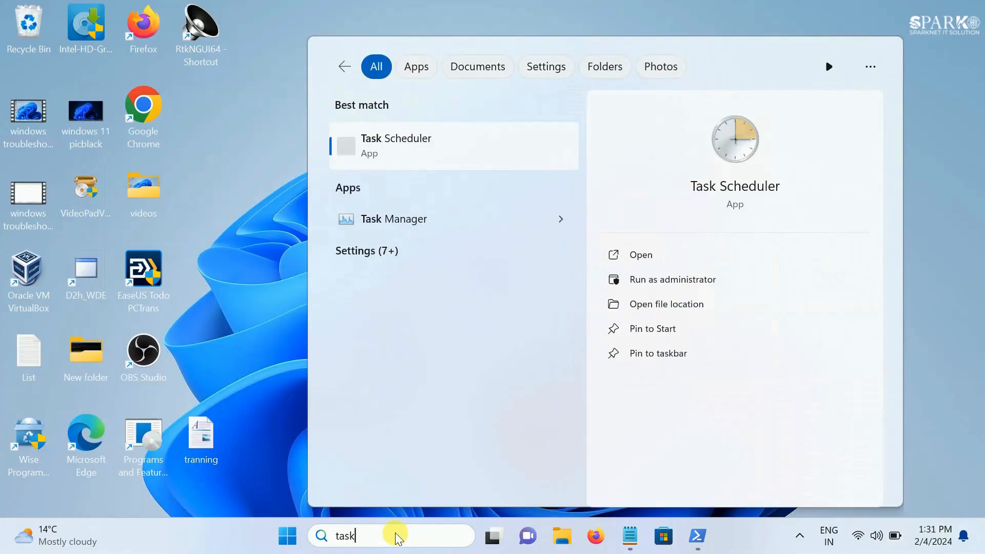
pyautogui.click(675, 285)
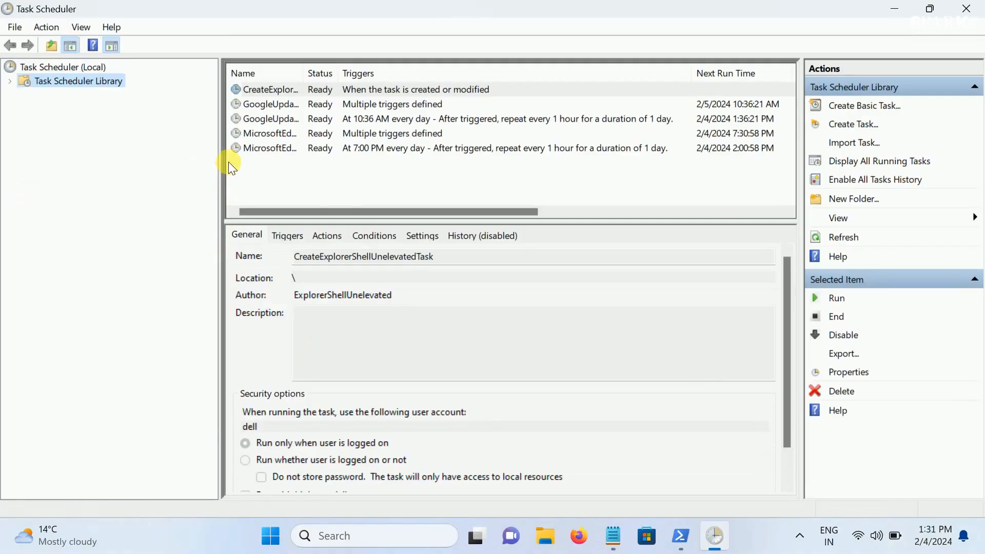
# Expand the Task Scheduler Library to Microsoft > Windows, widen the folder tree and open the Application Experience folder
pyautogui.click(10, 81)
pyautogui.click(25, 95)
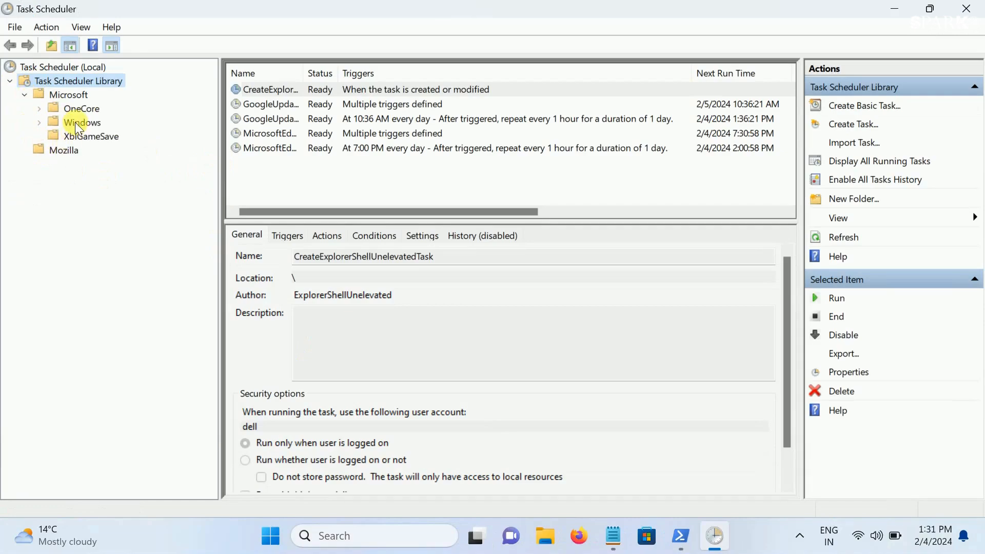
pyautogui.click(39, 122)
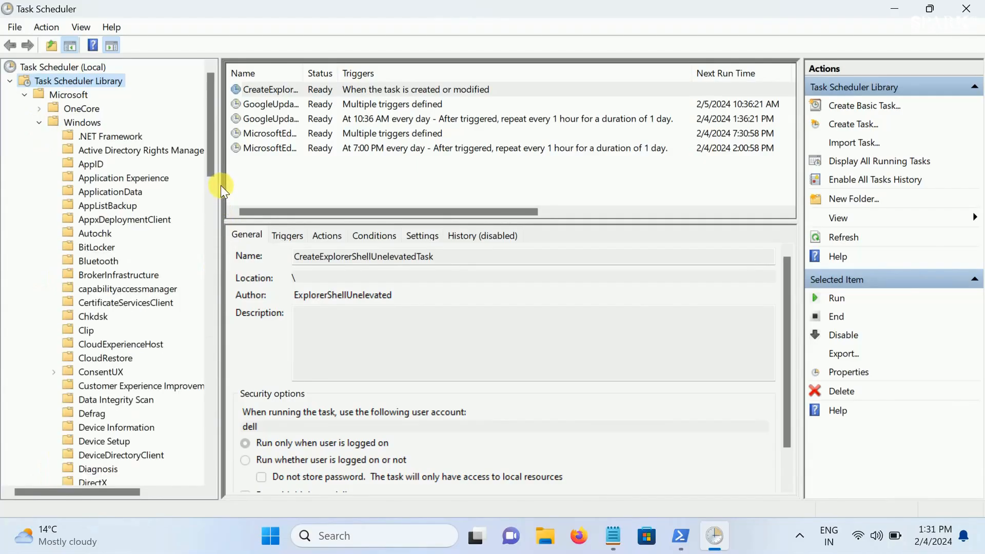
pyautogui.moveTo(220, 177); pyautogui.dragTo(274, 181)
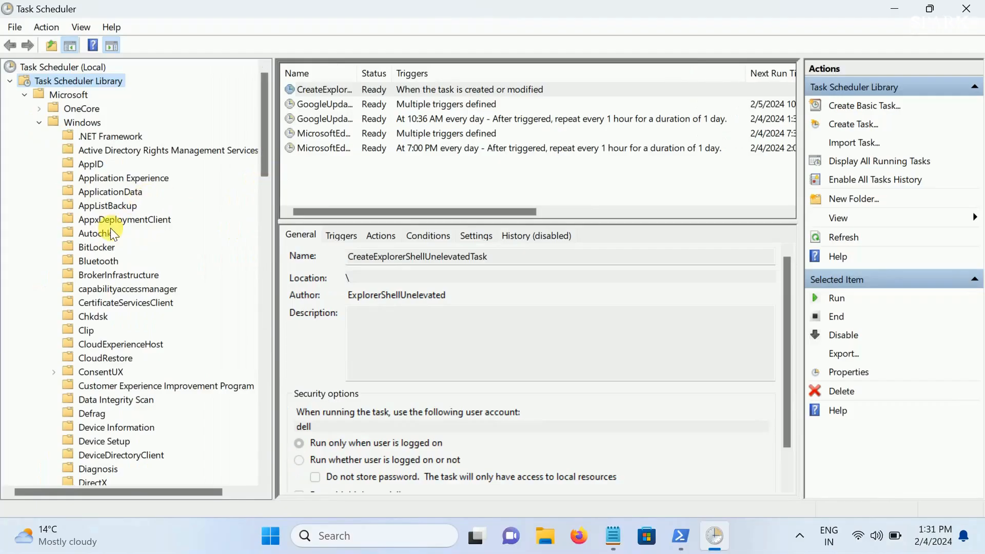
pyautogui.click(115, 181)
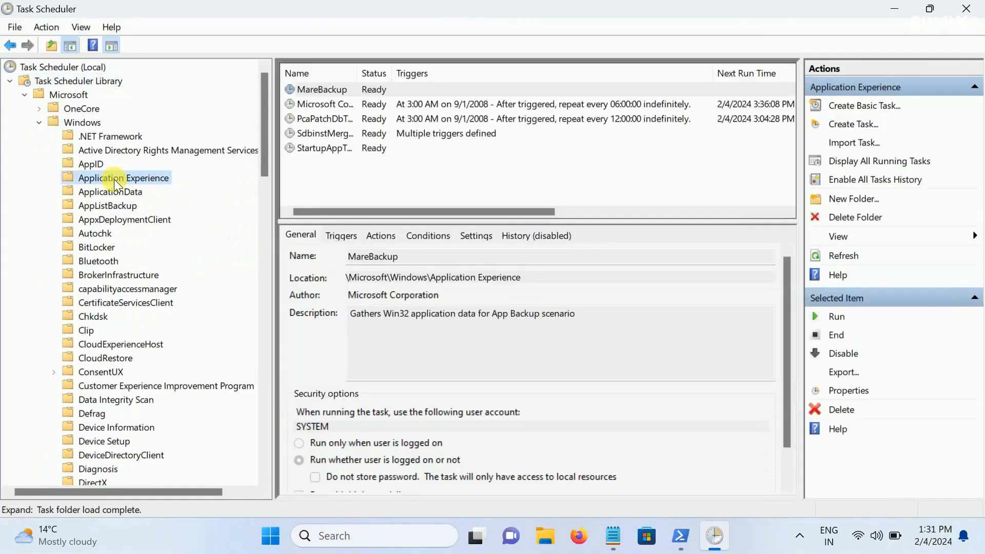
# Read the descriptions of the MareBackup and Microsoft Compatibility Appraiser tasks
pyautogui.click(346, 90)
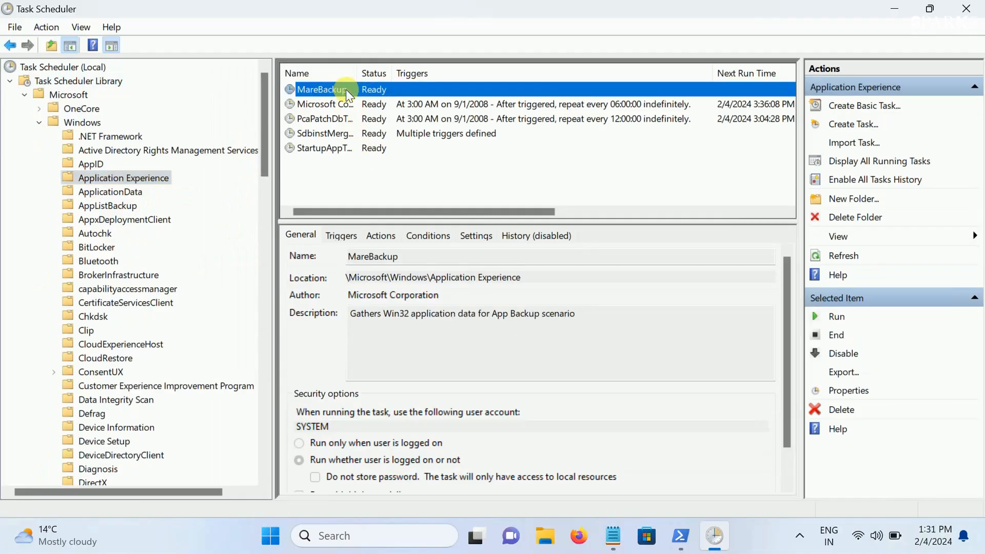
pyautogui.moveTo(567, 314); pyautogui.dragTo(344, 313)
pyautogui.click(349, 104)
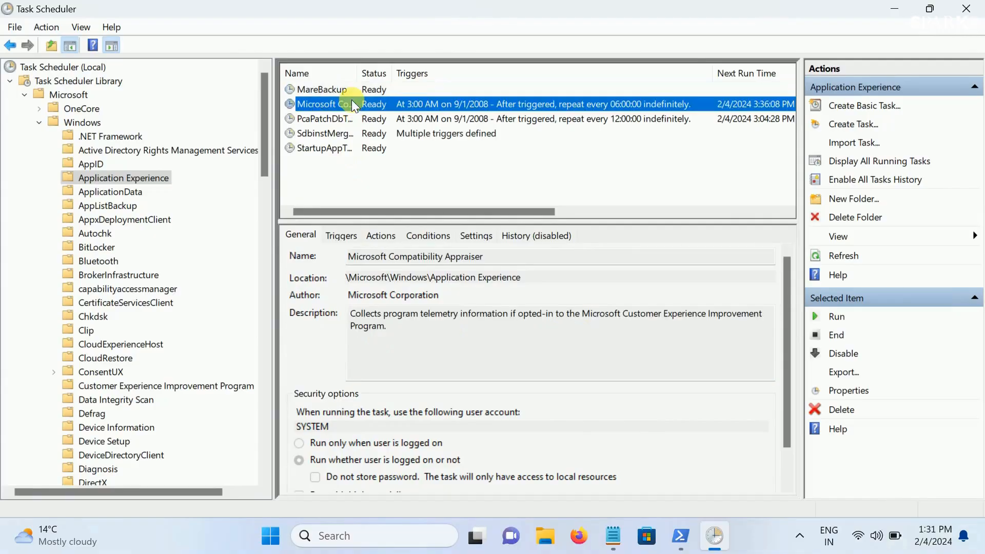
pyautogui.moveTo(397, 331); pyautogui.dragTo(347, 315)
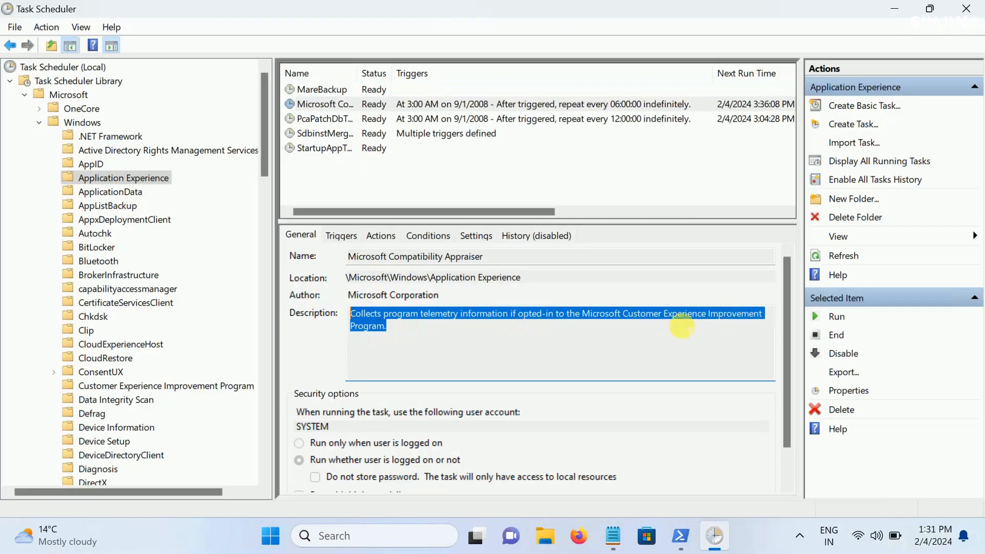
pyautogui.click(401, 328)
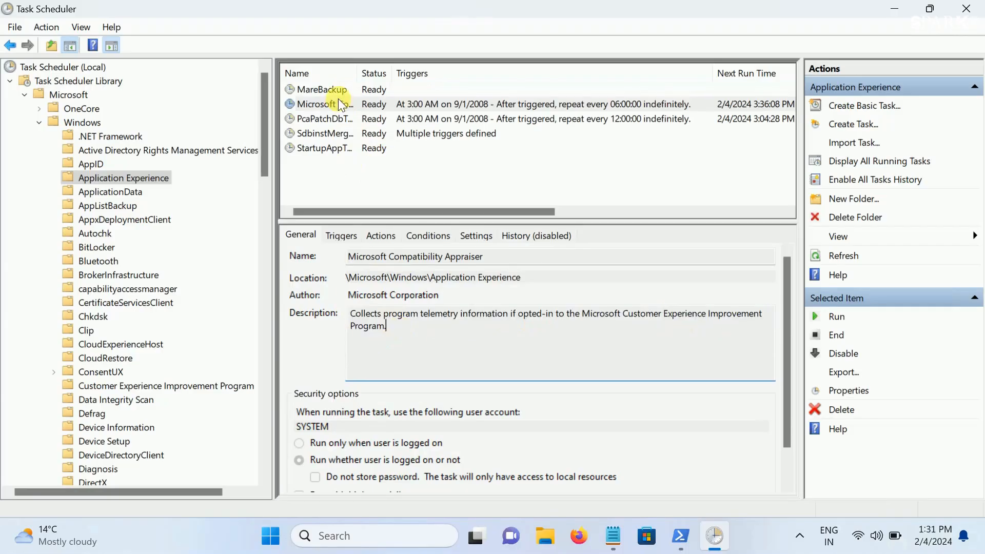
# Disable the MareBackup, Microsoft Compatibility Appraiser and PcaPatchDbTask tasks in the Application Experience folder
pyautogui.click(334, 92)
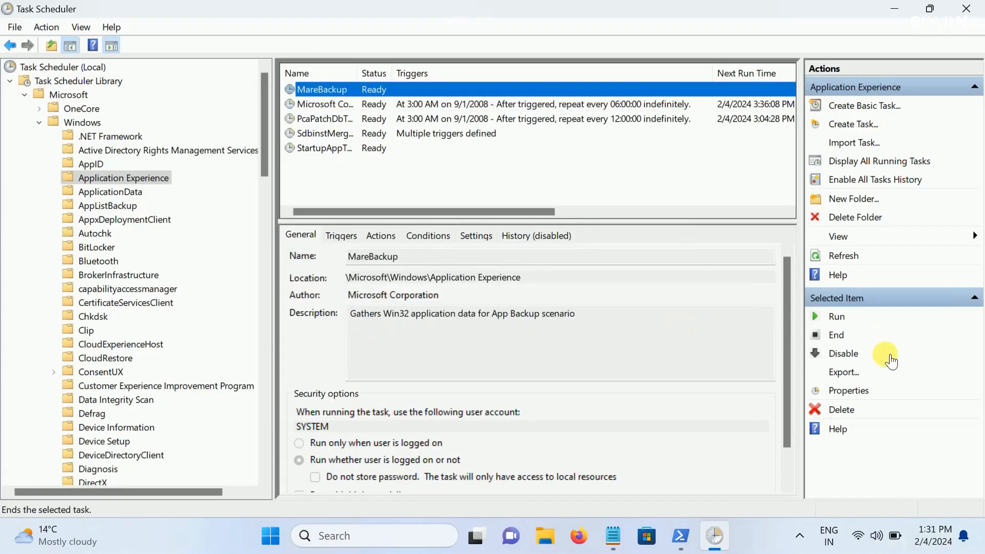
pyautogui.click(843, 353)
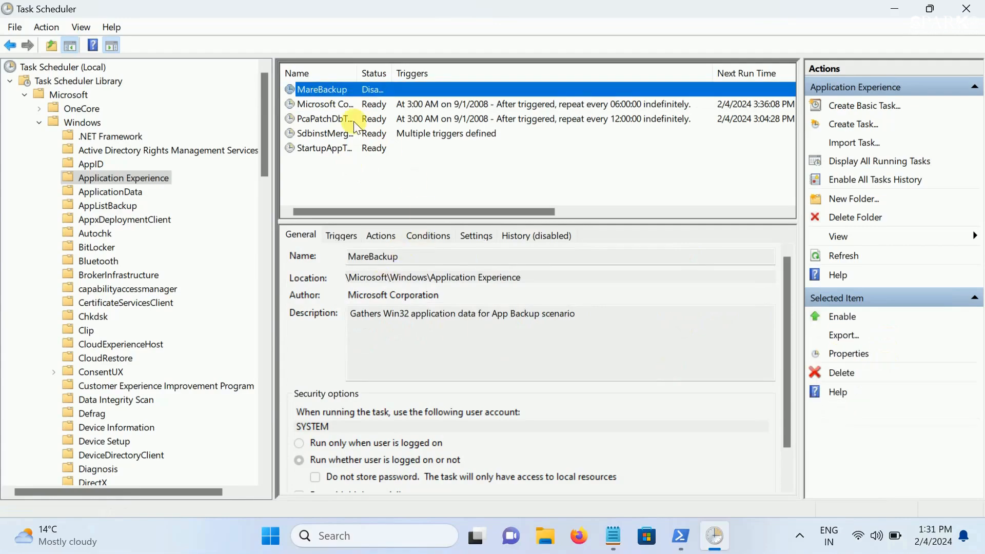
pyautogui.click(347, 102)
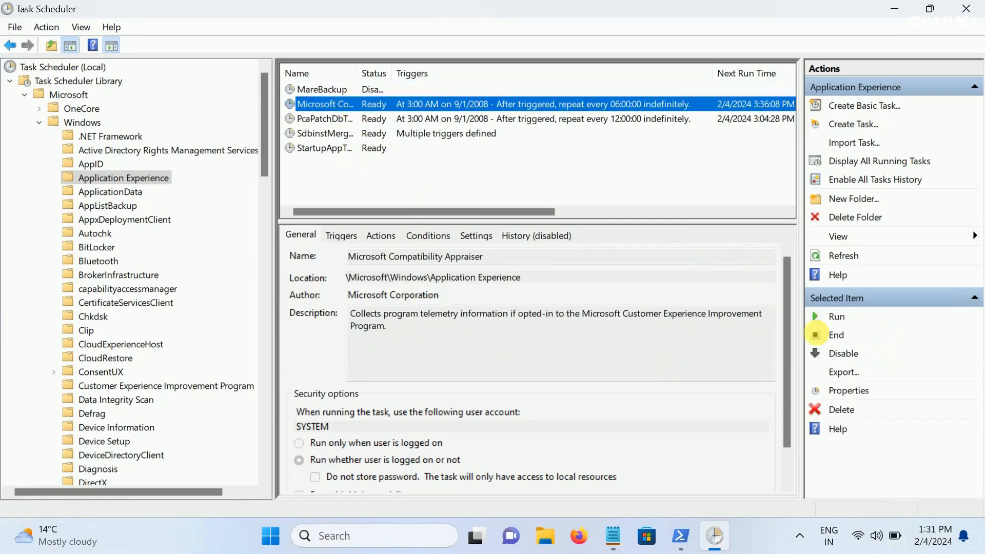
pyautogui.click(841, 353)
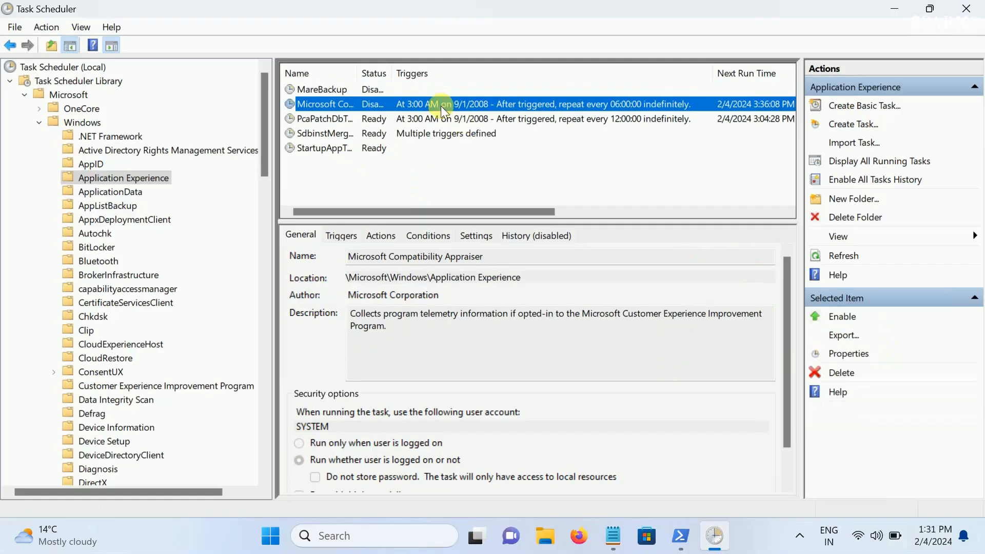
pyautogui.click(365, 118)
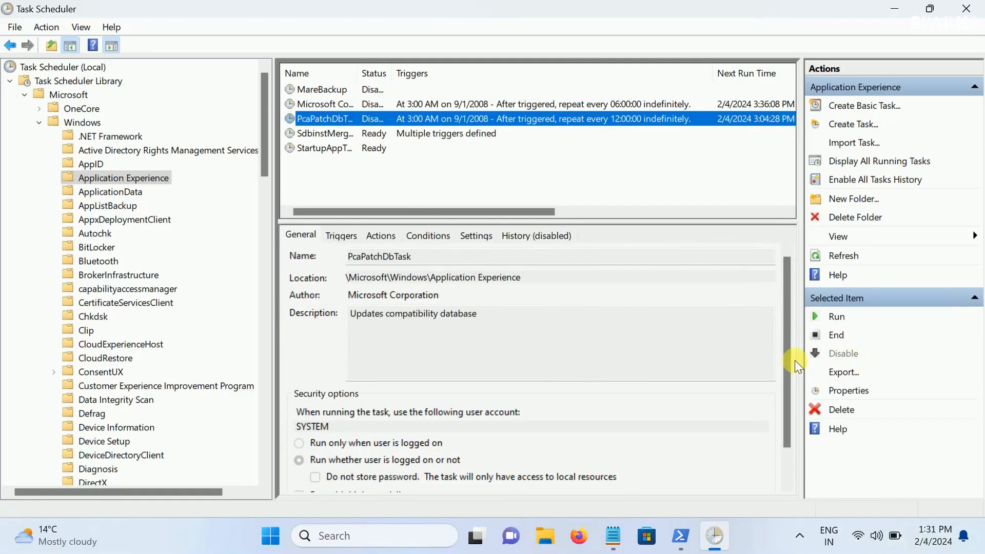
pyautogui.click(860, 359)
# Try to disable the SdbinstMergeDbTask task, dismiss the message and delete the task instead
pyautogui.click(383, 132)
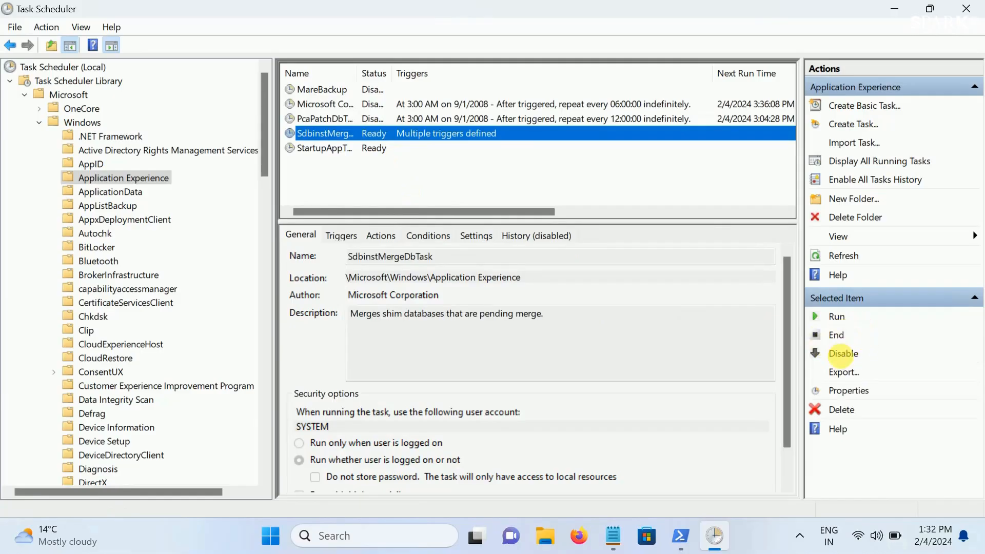
pyautogui.click(844, 353)
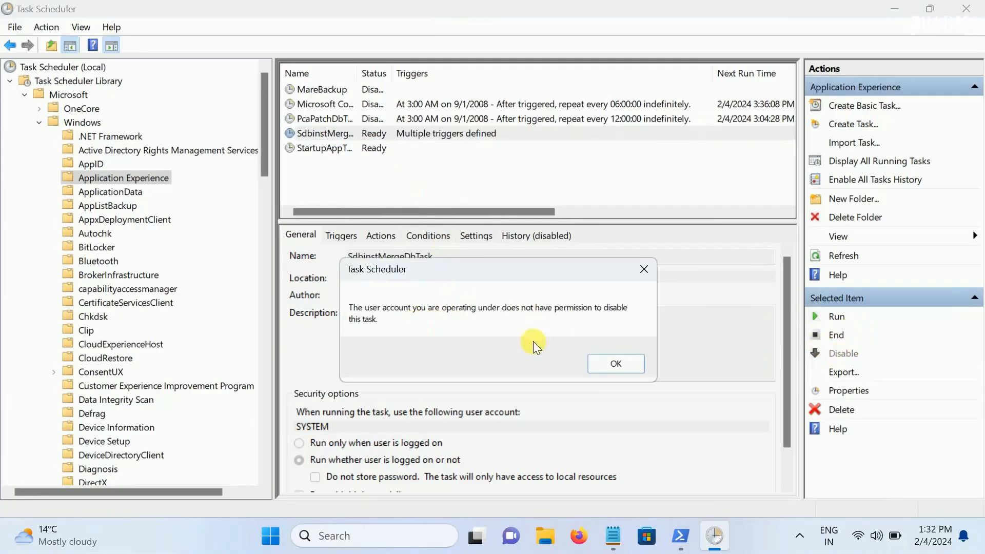
pyautogui.click(616, 363)
pyautogui.click(412, 133)
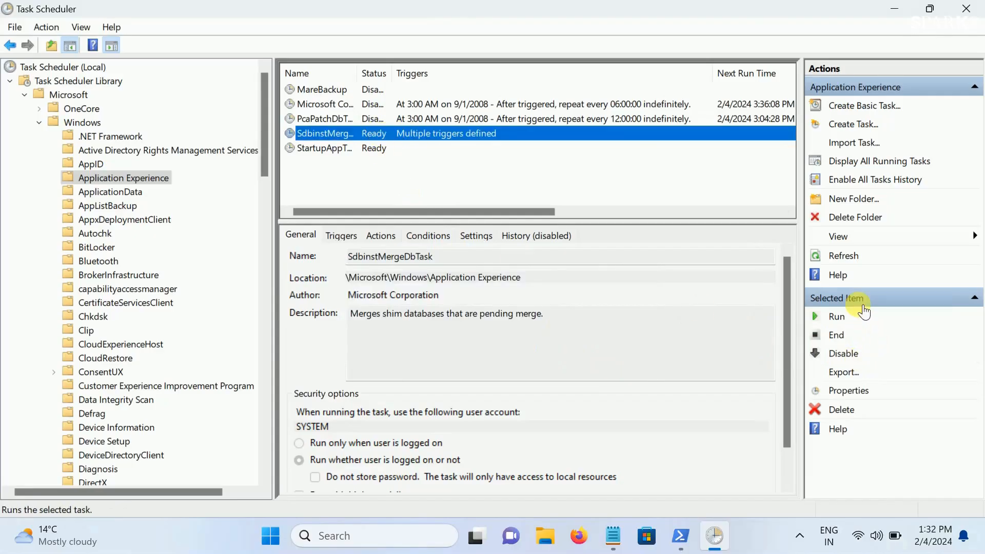
pyautogui.click(842, 411)
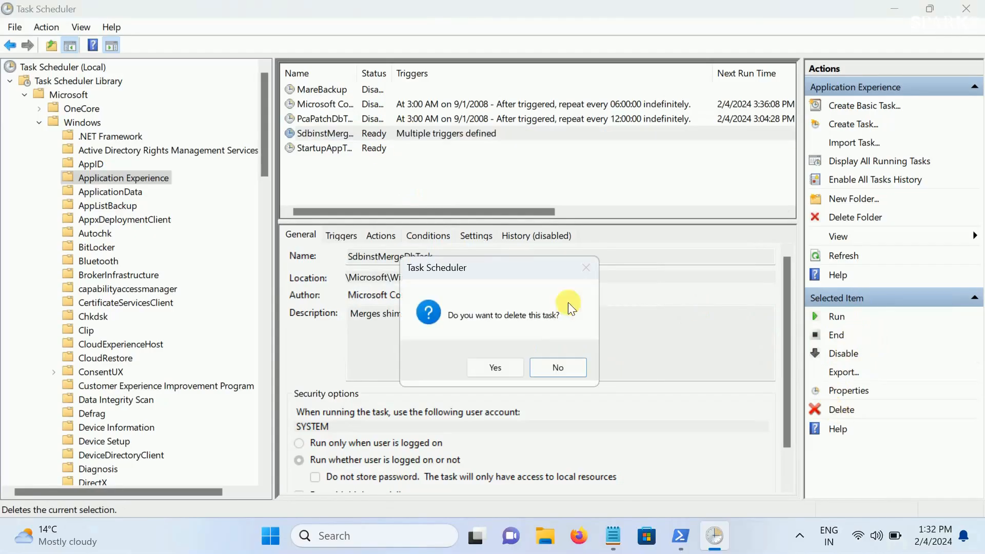
pyautogui.click(491, 363)
# Disable the StartupAppTask task and widen the Status column to show the full text
pyautogui.click(339, 134)
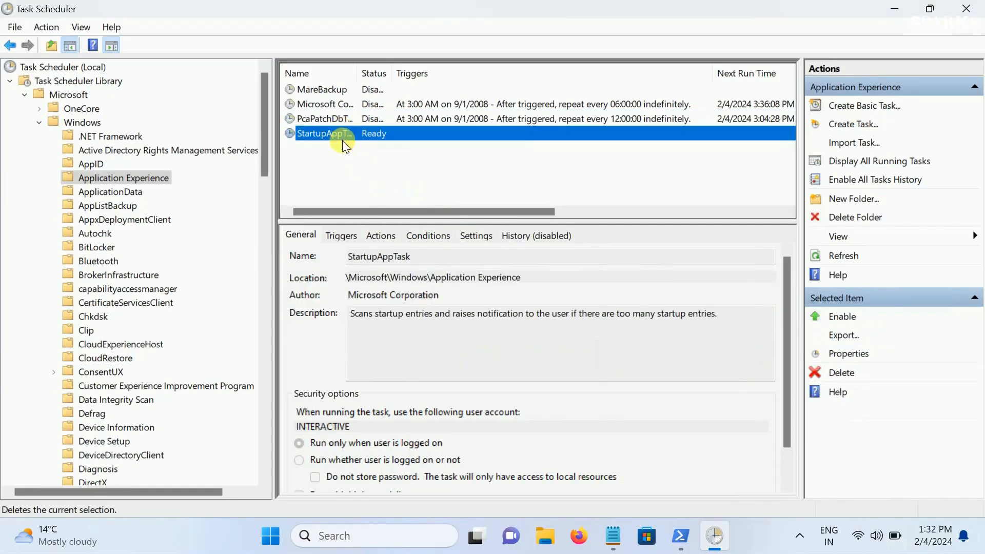
pyautogui.click(843, 354)
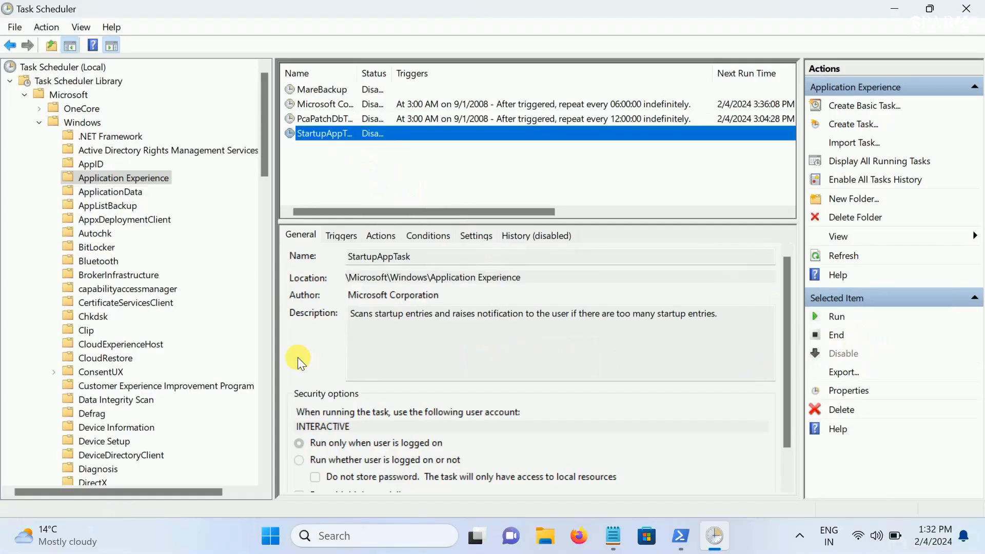
pyautogui.moveTo(393, 73); pyautogui.dragTo(445, 77)
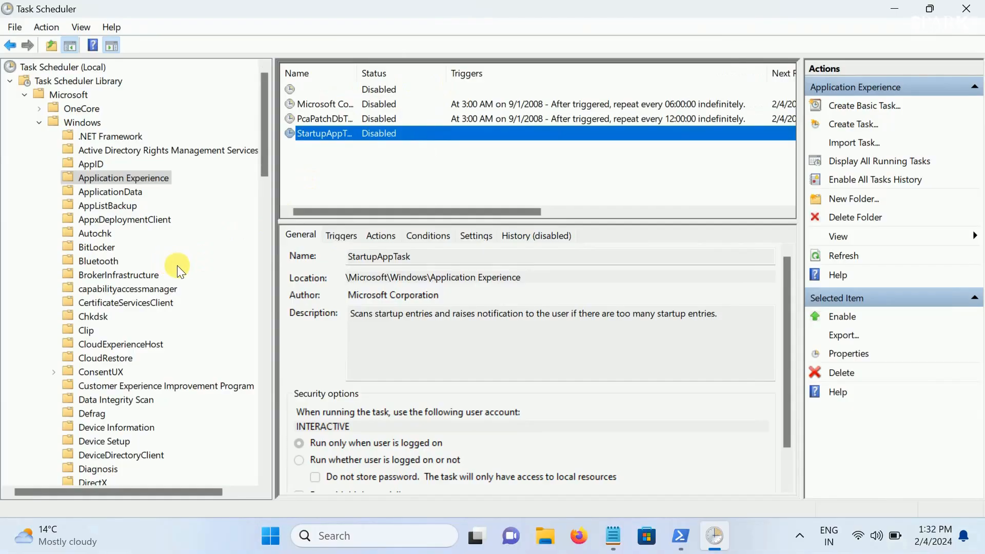
# Disable the DmClient and DmClientOnScenarioDownload tasks in the Siuf subfolder of Feedback
pyautogui.scroll(-4, 181, 270)
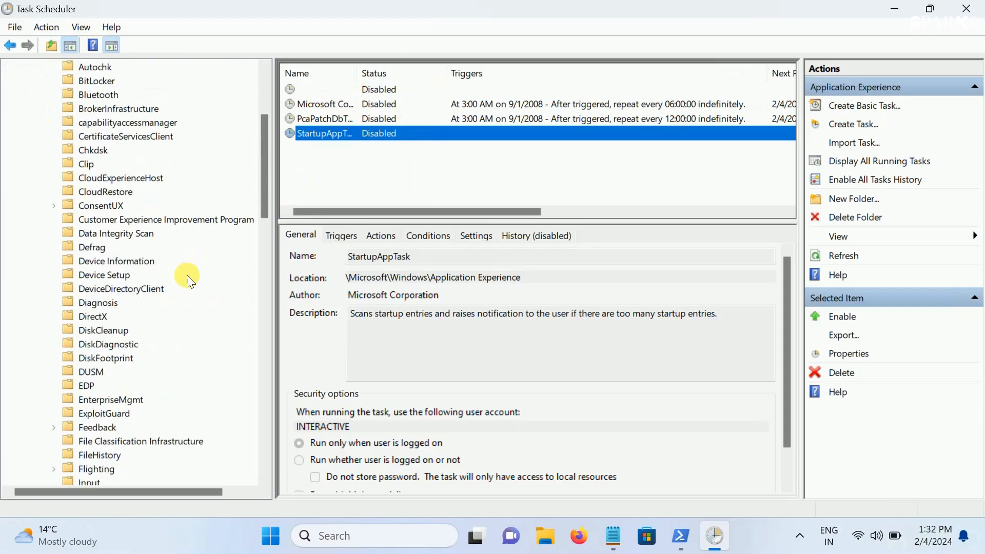
pyautogui.scroll(-4, 187, 275)
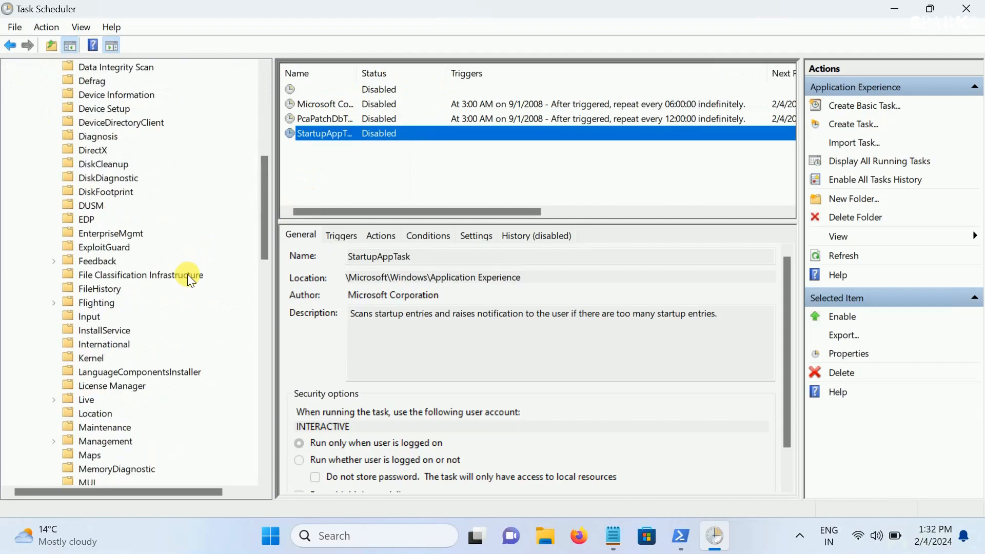
pyautogui.doubleClick(87, 259)
pyautogui.click(98, 276)
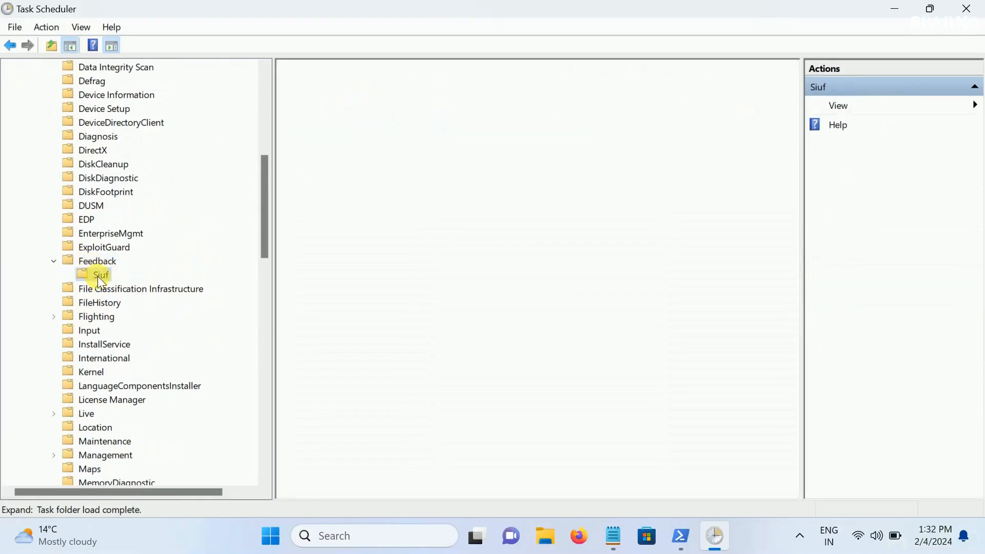
pyautogui.click(377, 91)
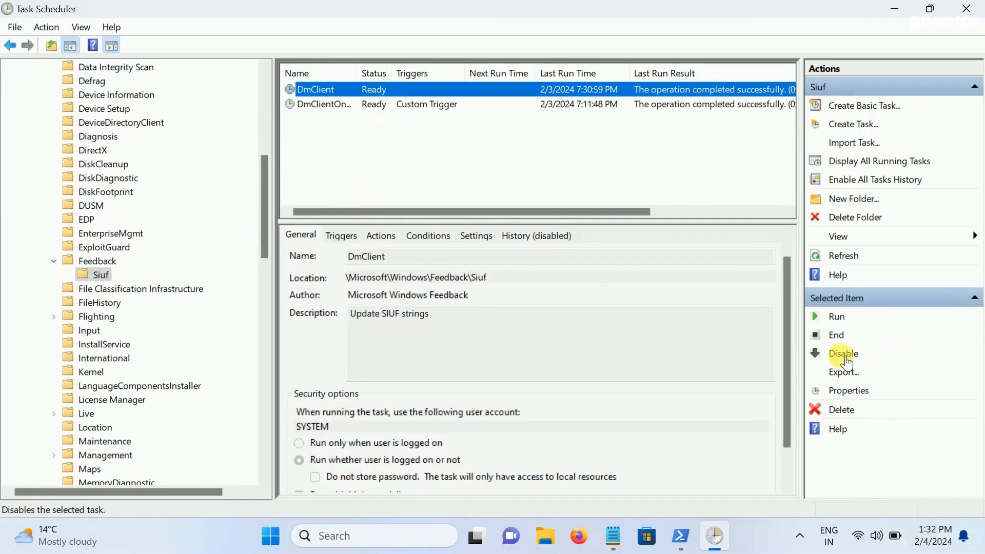
pyautogui.click(842, 354)
pyautogui.click(377, 106)
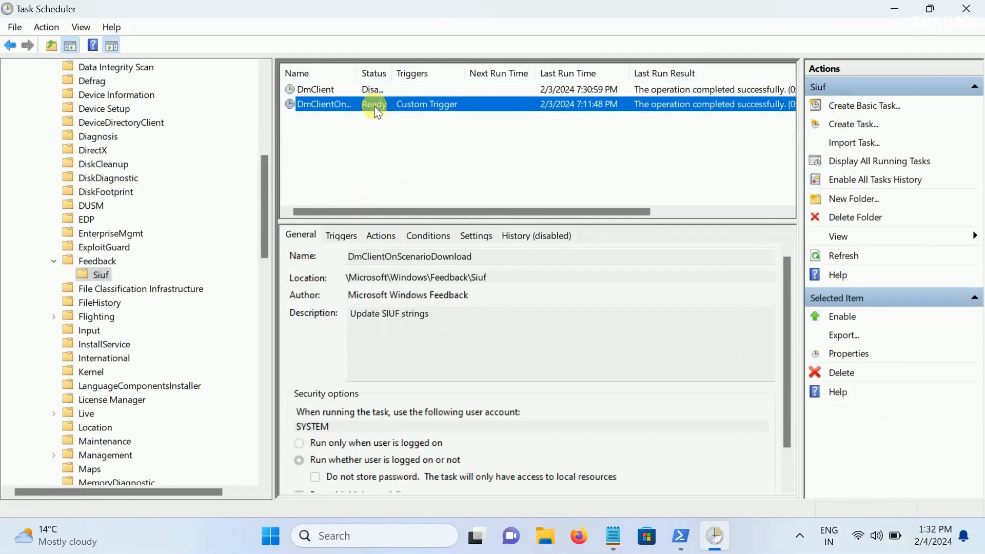
pyautogui.click(853, 358)
# Open the Windows Defender task folder and widen its Status column
pyautogui.scroll(-6, 125, 346)
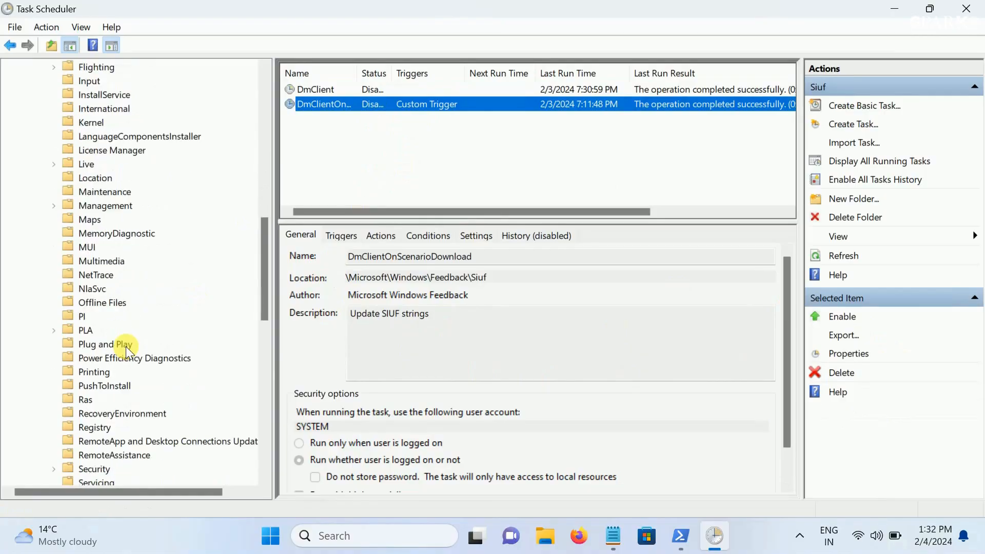
pyautogui.scroll(-7, 126, 346)
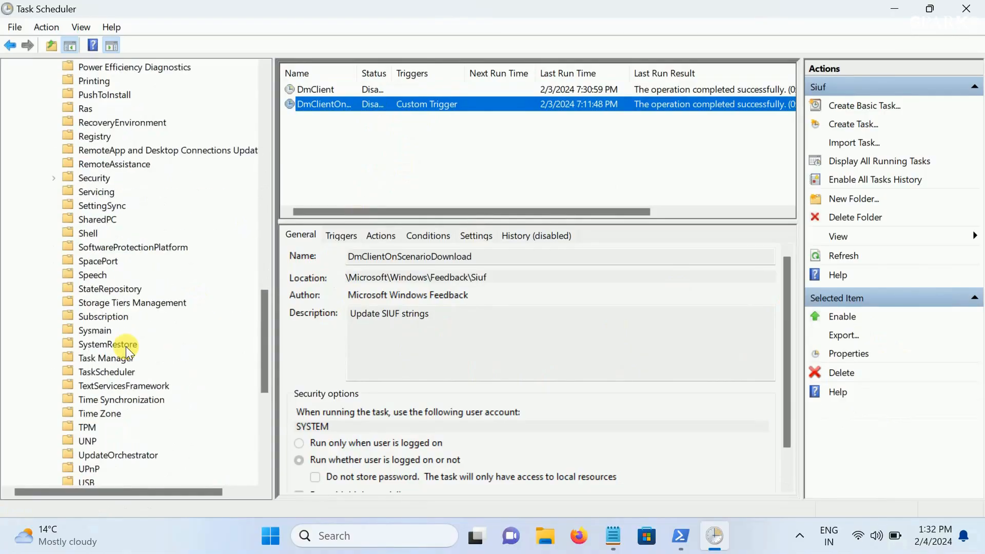
pyautogui.scroll(-2, 125, 347)
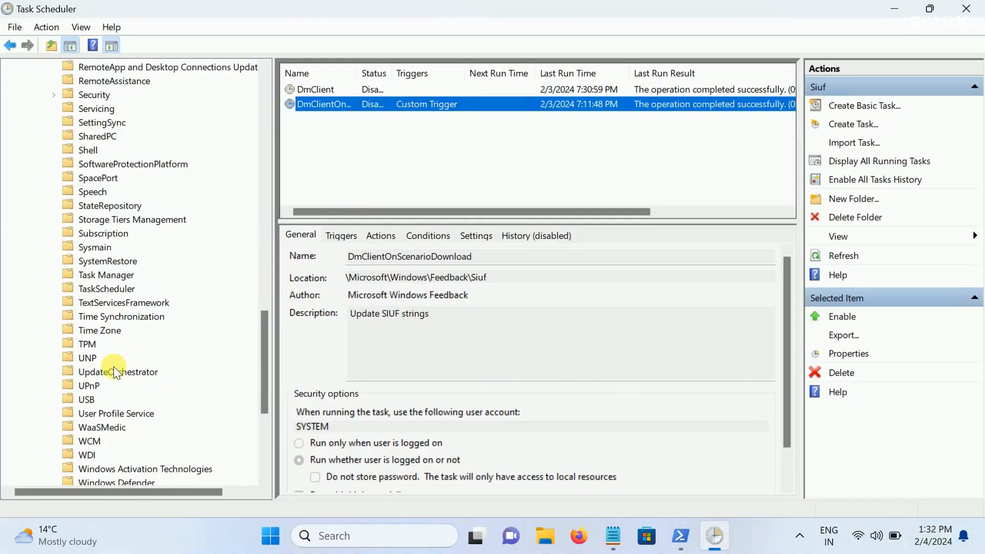
pyautogui.scroll(-2, 114, 366)
pyautogui.scroll(-1, 114, 366)
pyautogui.scroll(-1, 113, 375)
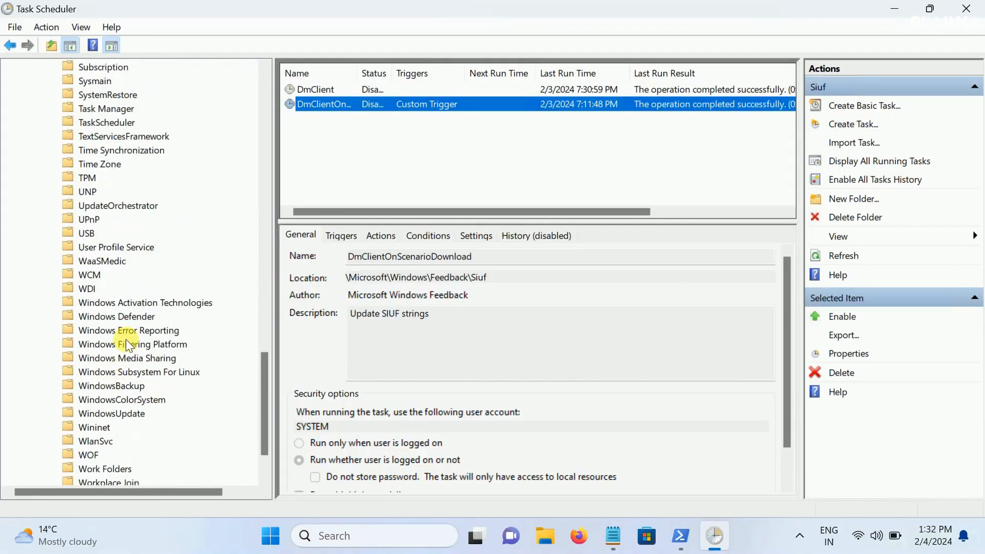
pyautogui.click(101, 318)
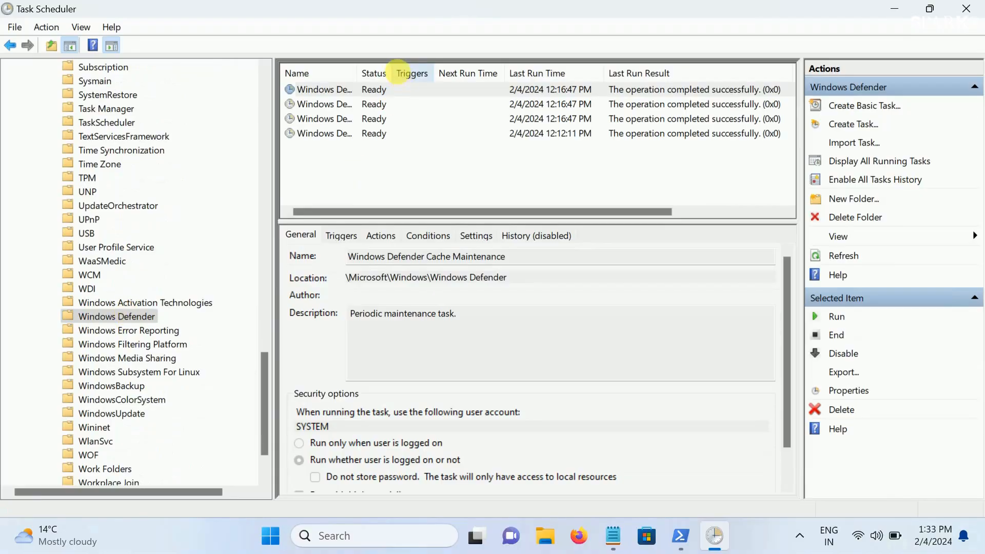
pyautogui.moveTo(393, 72); pyautogui.dragTo(414, 71)
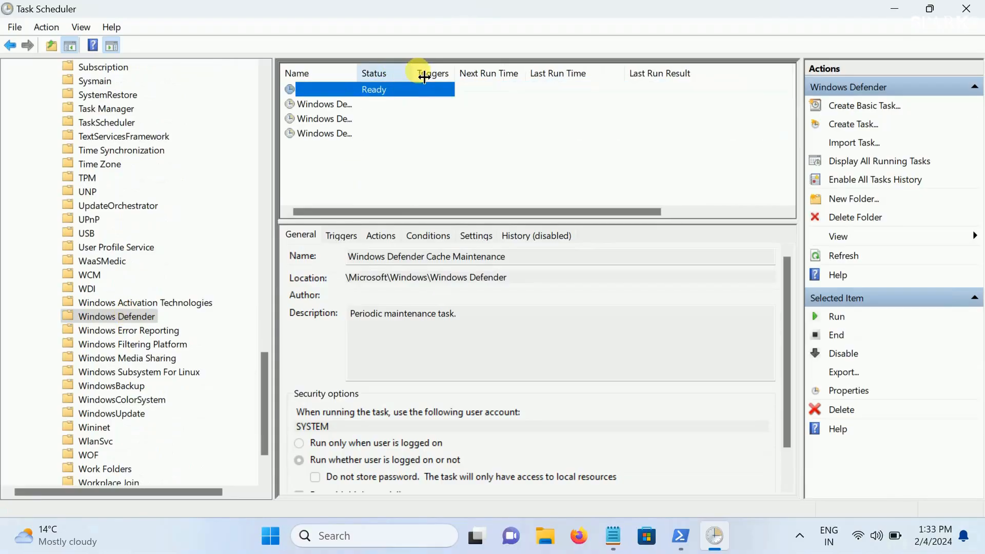
# Set the Windows Defender Cache Maintenance task to start only if the computer is idle for 10 minutes, and save its properties
pyautogui.doubleClick(346, 90)
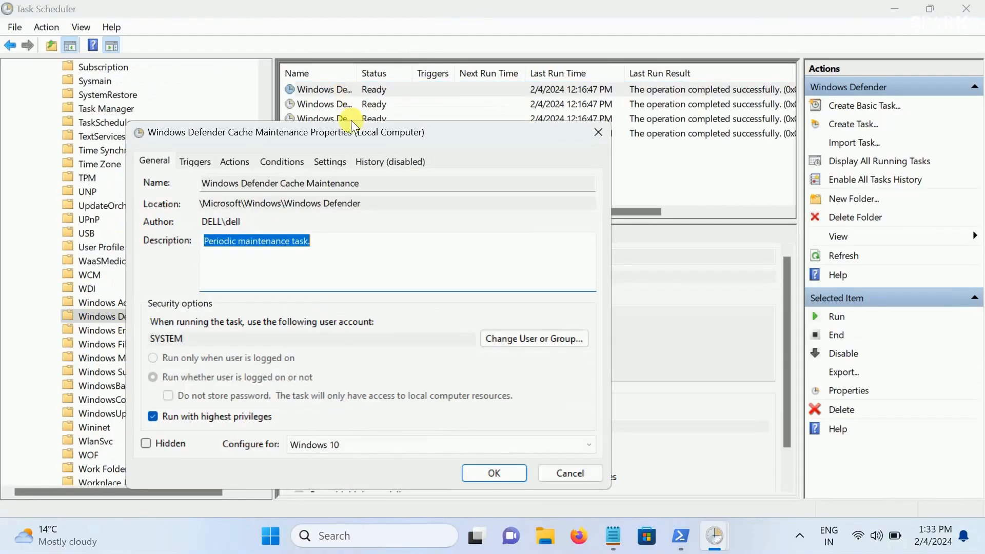
pyautogui.click(241, 163)
pyautogui.click(285, 165)
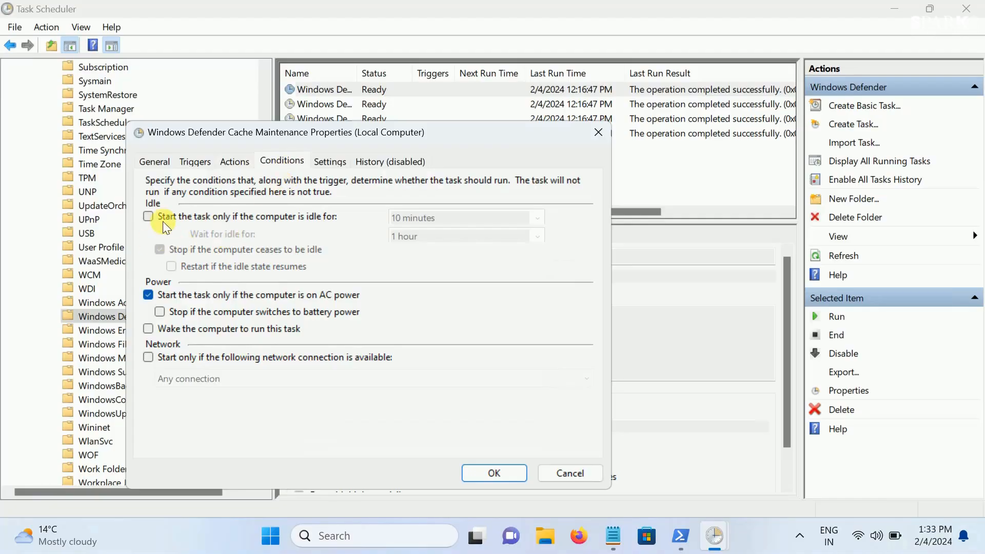
pyautogui.click(148, 216)
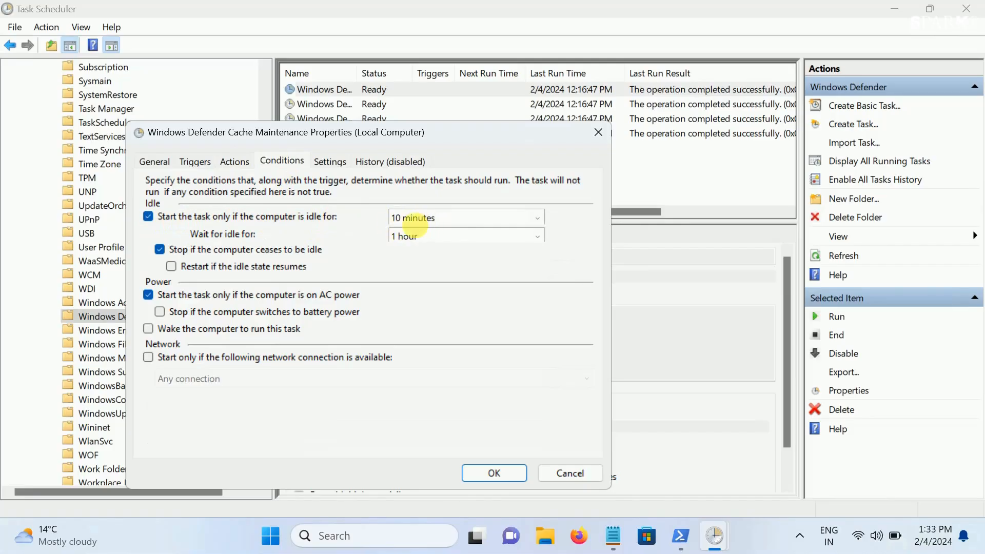
pyautogui.click(503, 474)
# Set the Windows Defender Cleanup task to start only if the computer is idle for 10 minutes, and save its properties
pyautogui.click(358, 104)
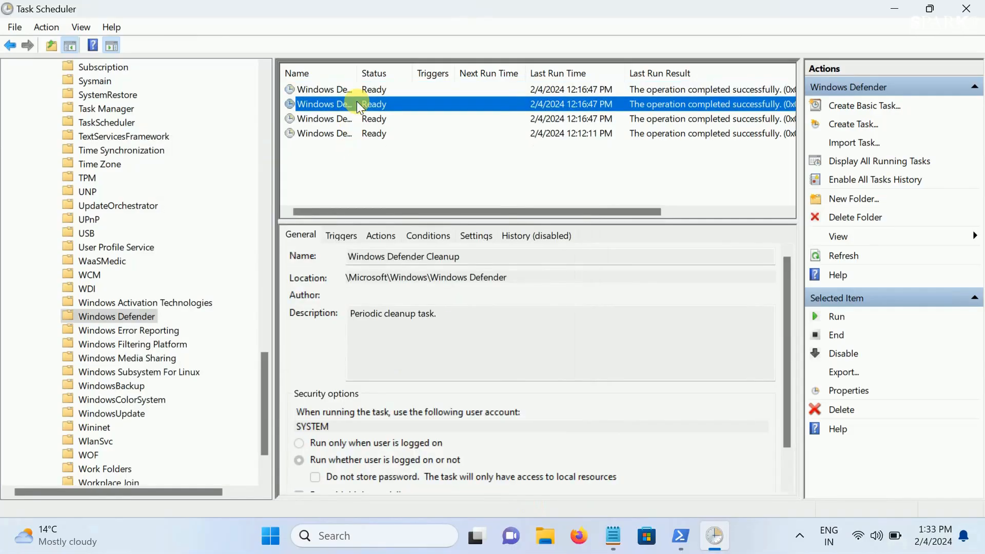
pyautogui.doubleClick(356, 104)
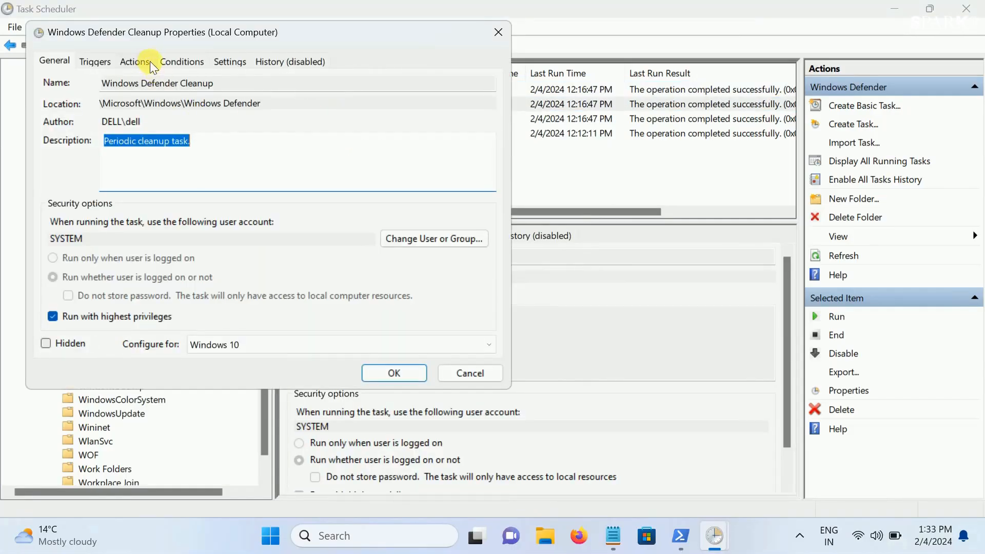
pyautogui.click(169, 61)
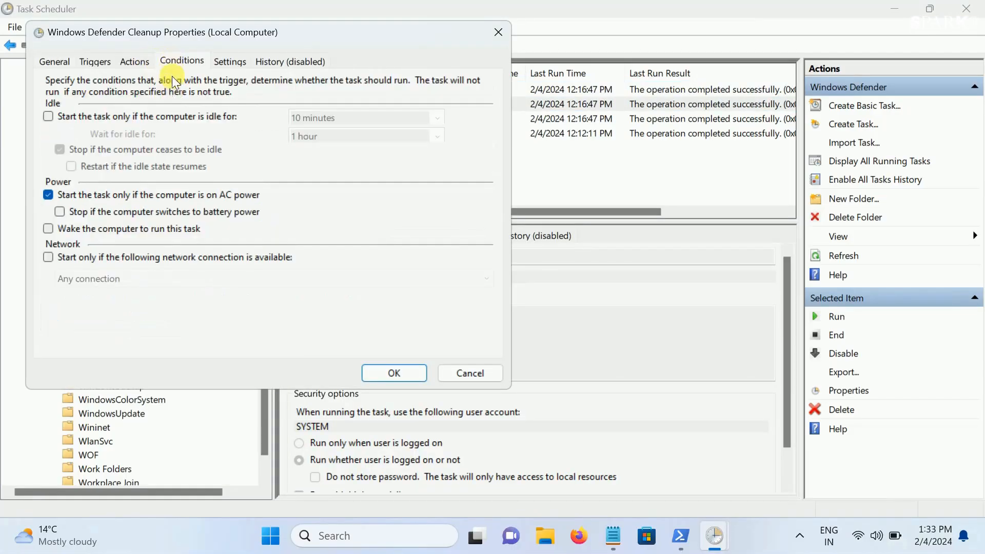
pyautogui.click(52, 113)
pyautogui.click(396, 372)
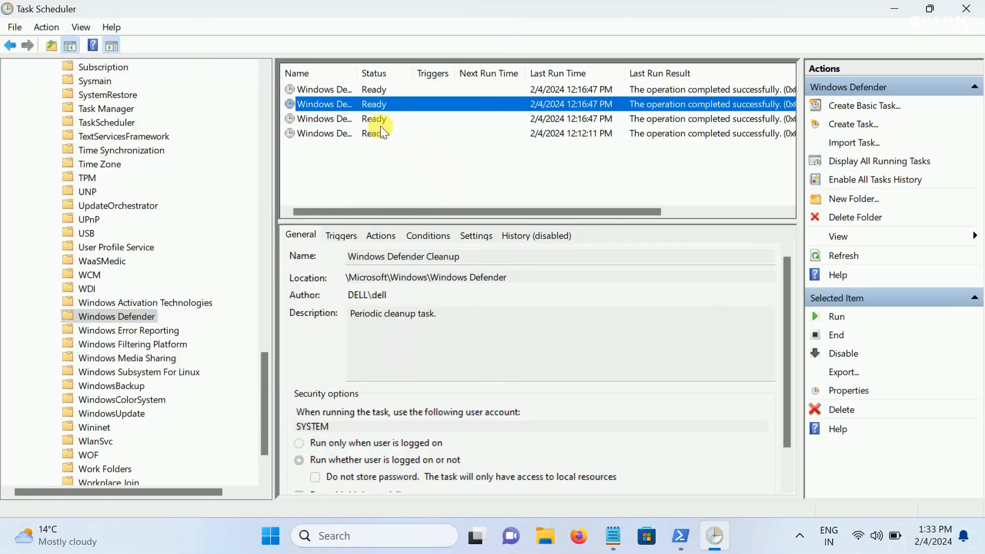
# Set the Windows Defender Scheduled Scan task to start only if the computer is idle, and save its properties
pyautogui.doubleClick(370, 118)
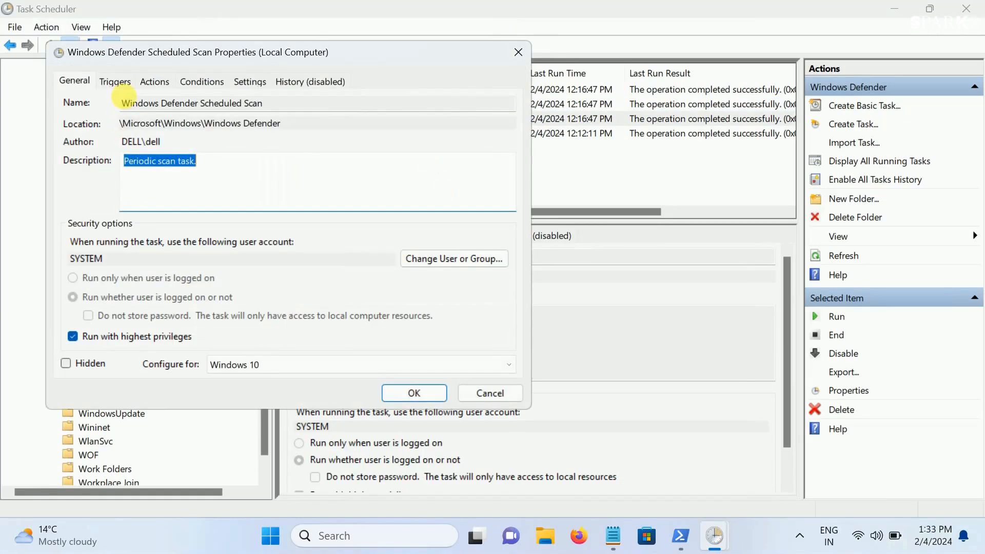
pyautogui.click(201, 83)
pyautogui.click(69, 136)
pyautogui.click(415, 390)
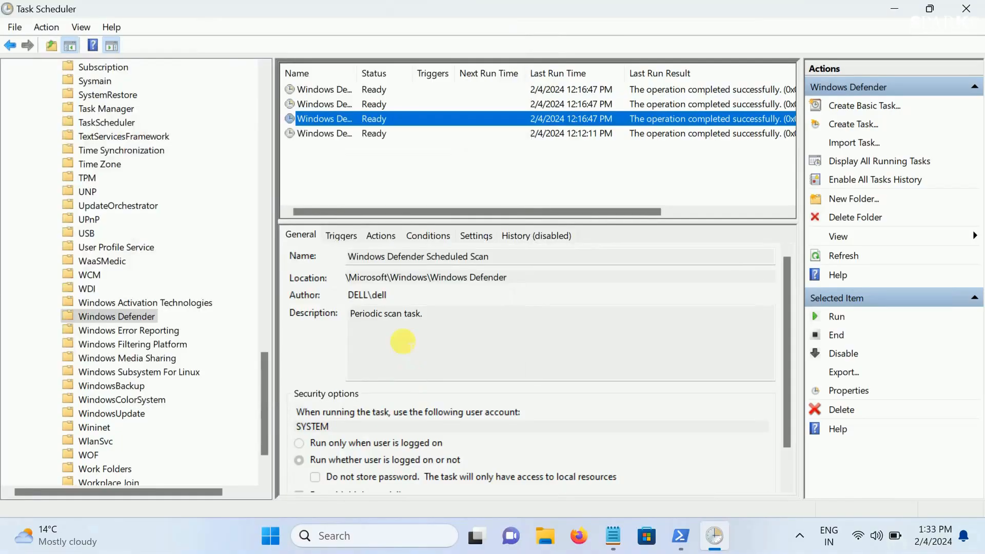
# Set the Windows Defender Verification task to start only if the computer is idle for 10 minutes, and save its properties
pyautogui.click(374, 135)
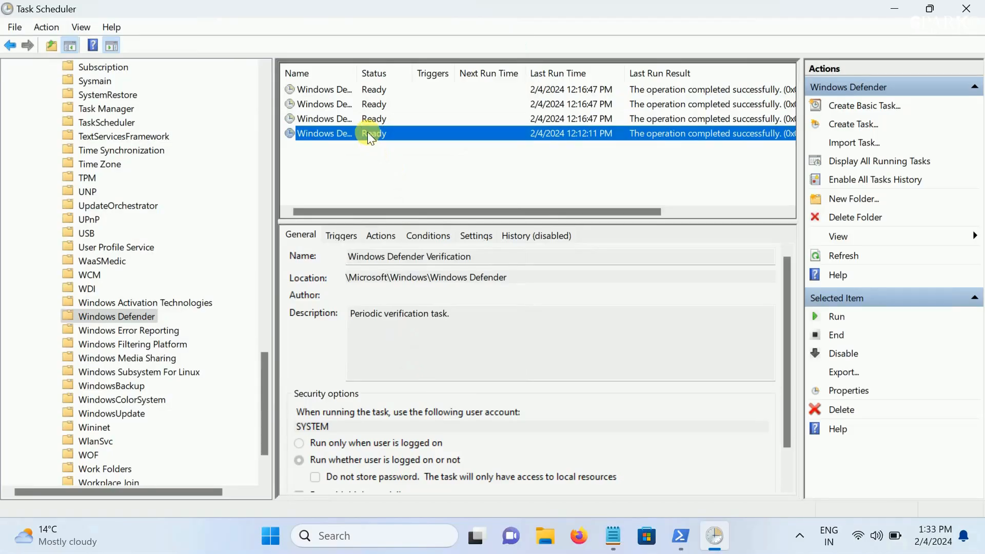
pyautogui.doubleClick(367, 131)
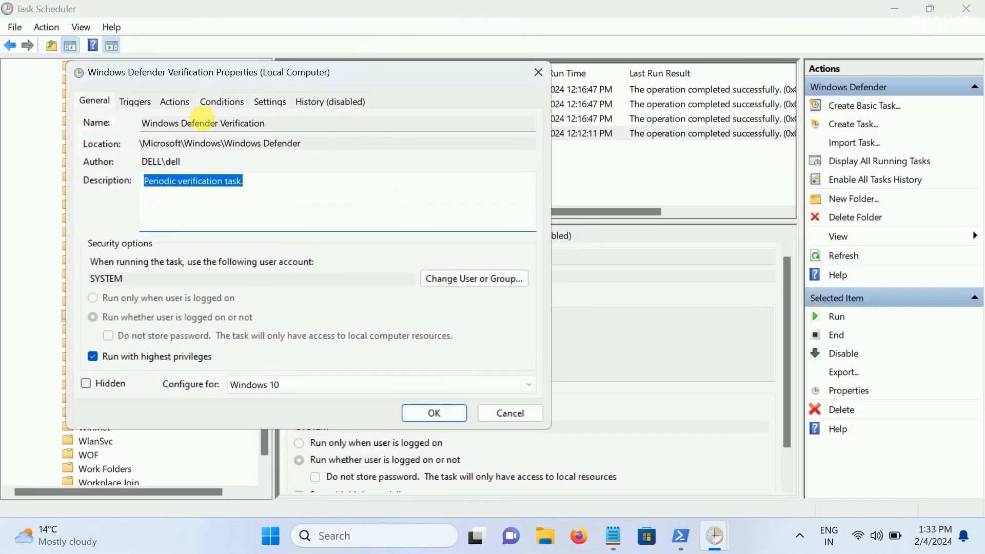
pyautogui.click(208, 102)
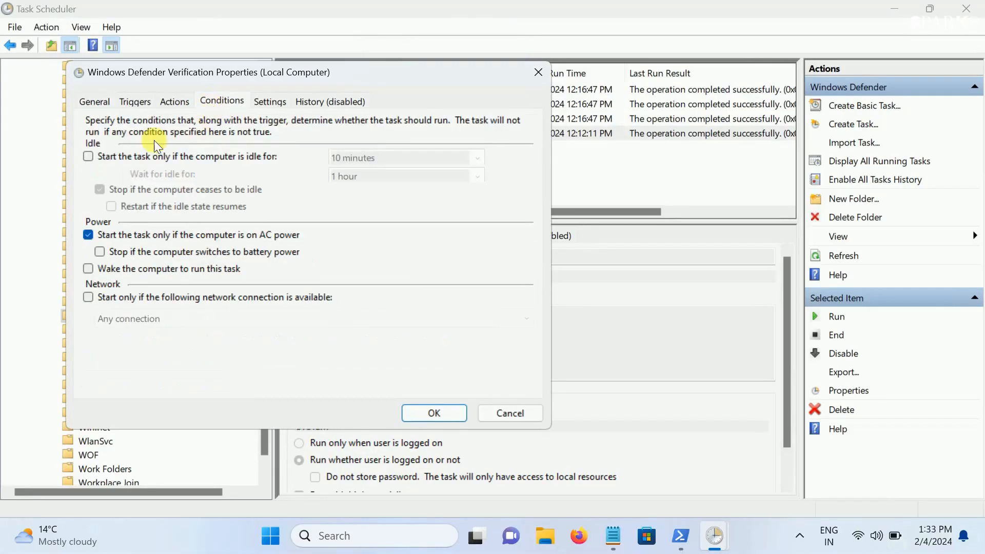
pyautogui.click(100, 158)
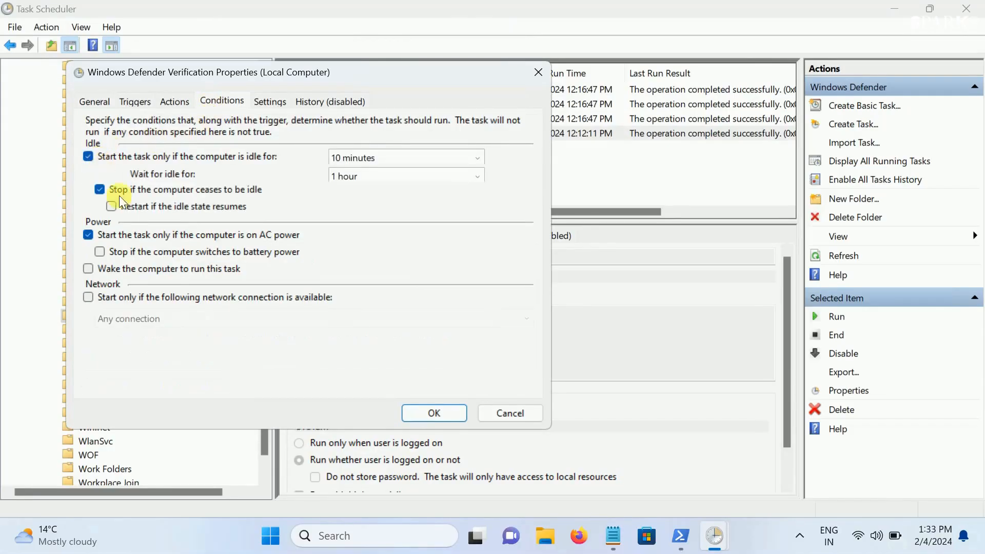
pyautogui.click(422, 413)
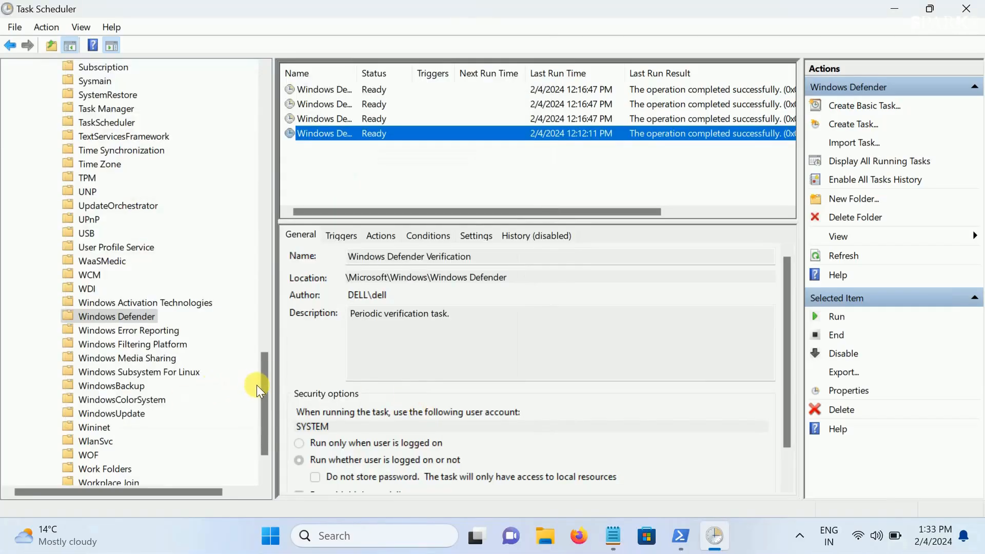
# Collapse the Windows folder in the task library and close Task Scheduler
pyautogui.moveTo(267, 374); pyautogui.dragTo(266, 399)
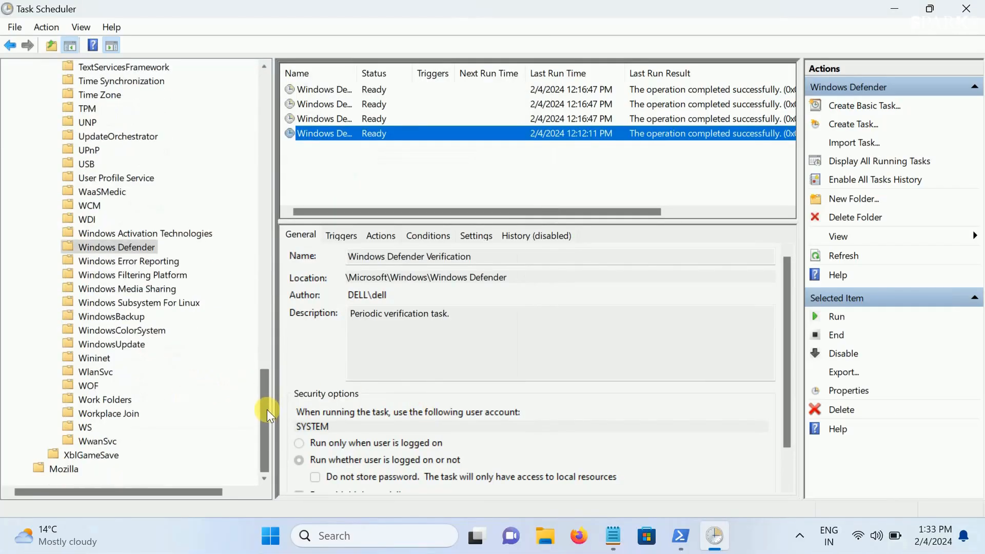
pyautogui.moveTo(270, 405); pyautogui.dragTo(276, 91)
pyautogui.click(39, 122)
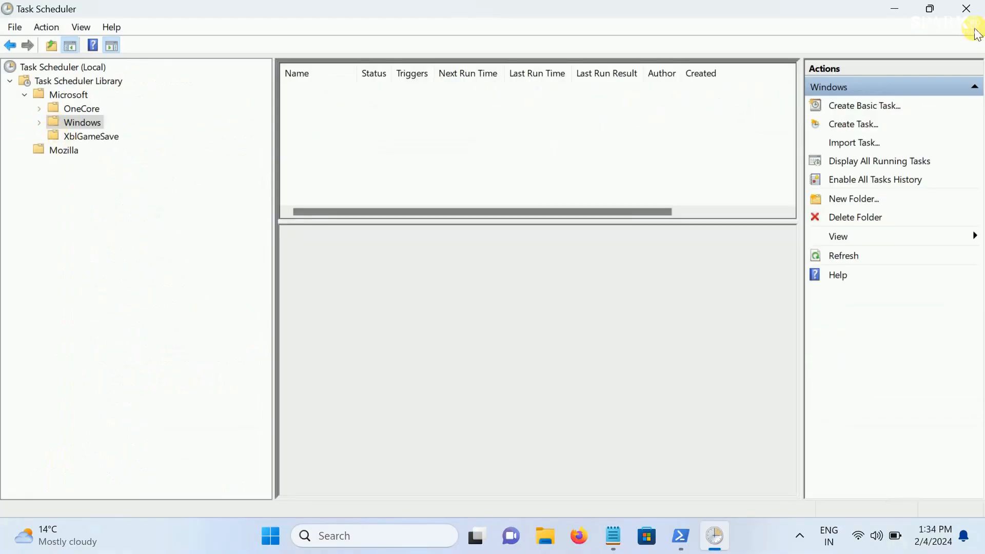
pyautogui.click(966, 8)
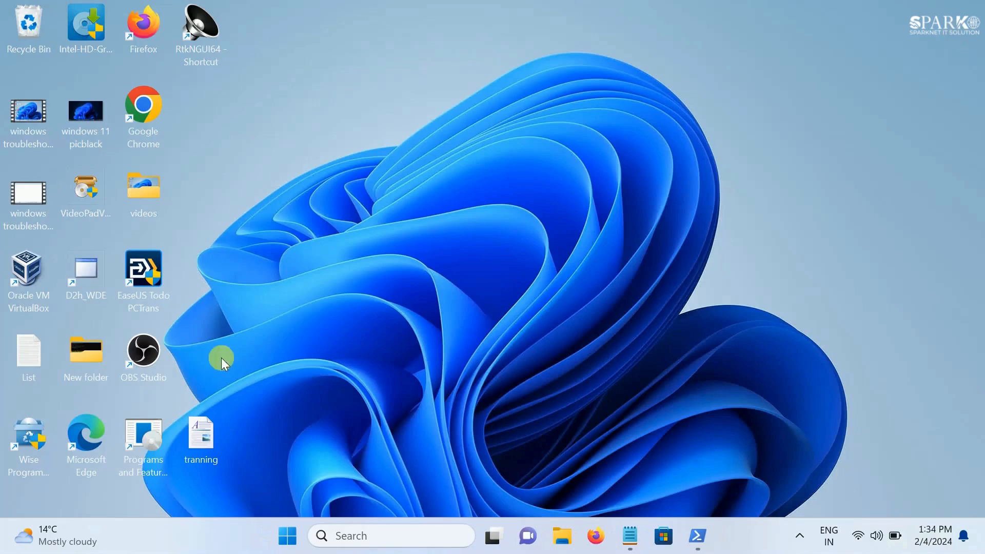
# Switch to the Commands notes in Notepad and highlight the line "Disable unwanted Windows services"
pyautogui.click(630, 536)
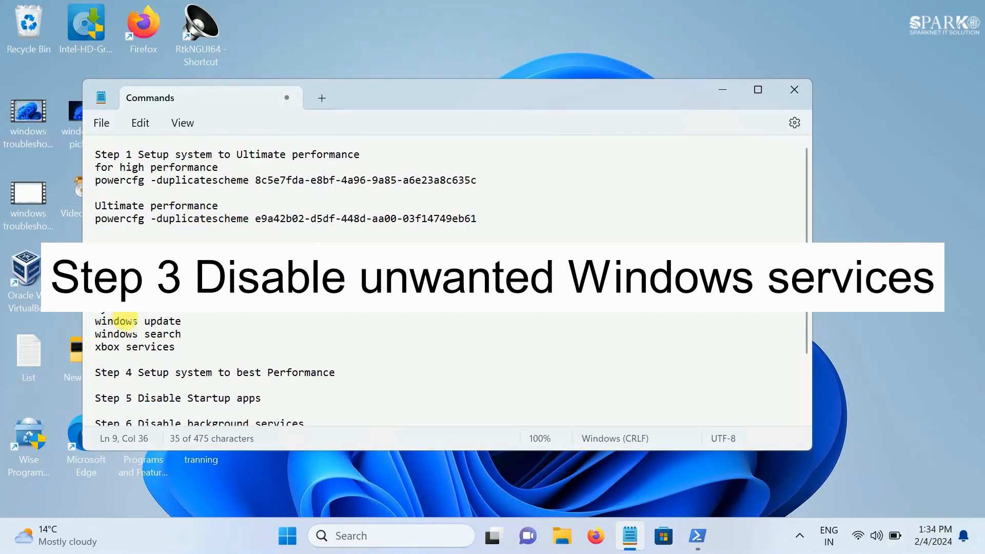
pyautogui.scroll(-2, 125, 321)
pyautogui.click(304, 231)
pyautogui.moveTo(304, 231); pyautogui.dragTo(82, 229)
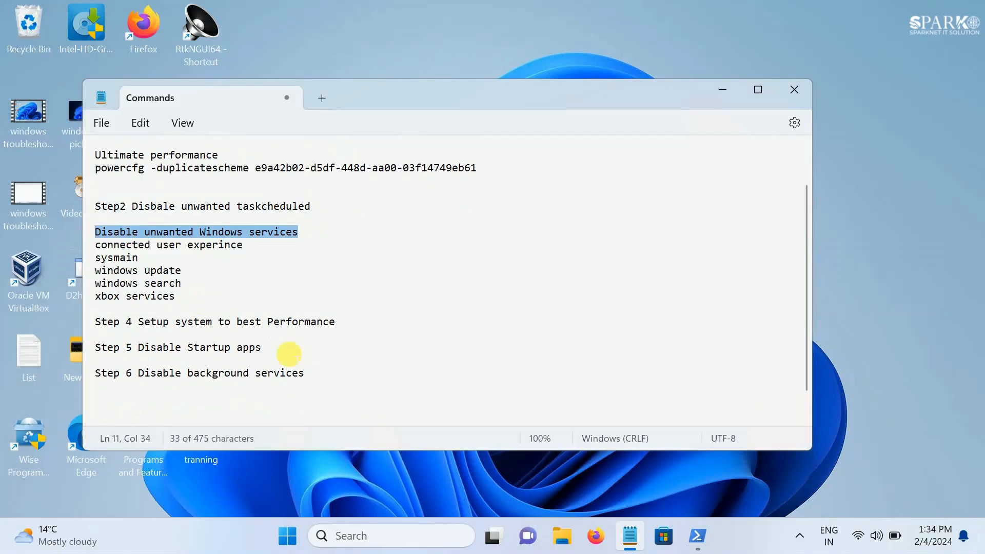
# Search Windows for the Services app and run it as administrator
pyautogui.click(365, 537)
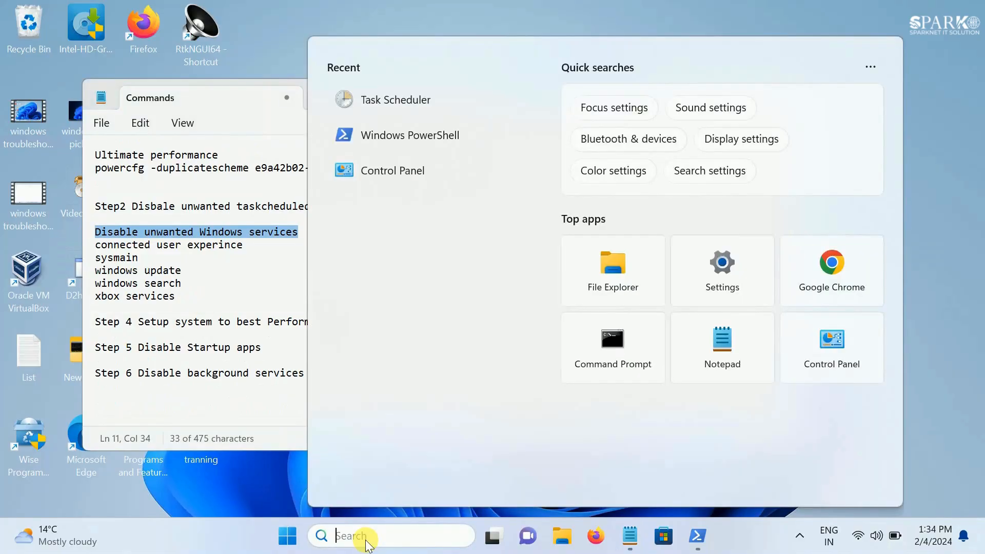
pyautogui.write('serv')
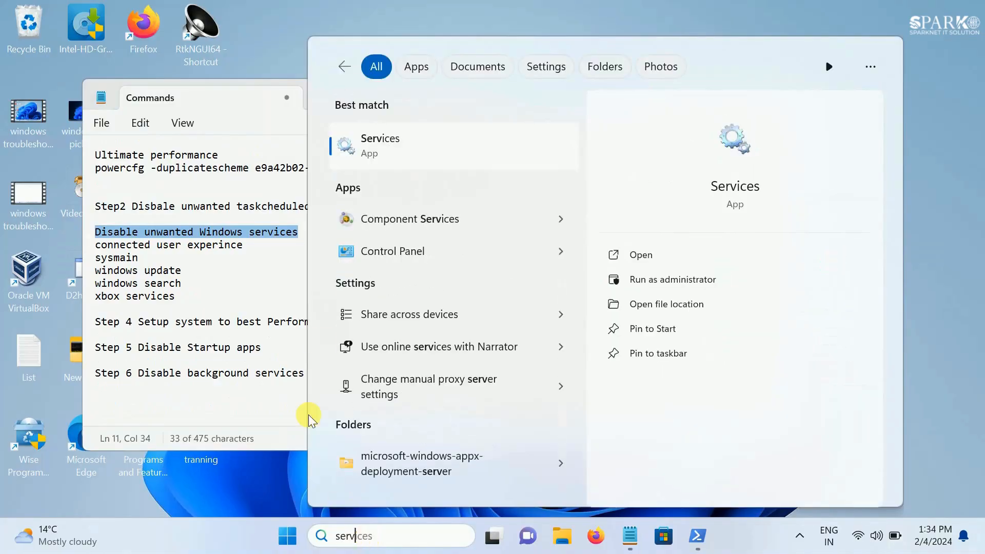
pyautogui.click(667, 280)
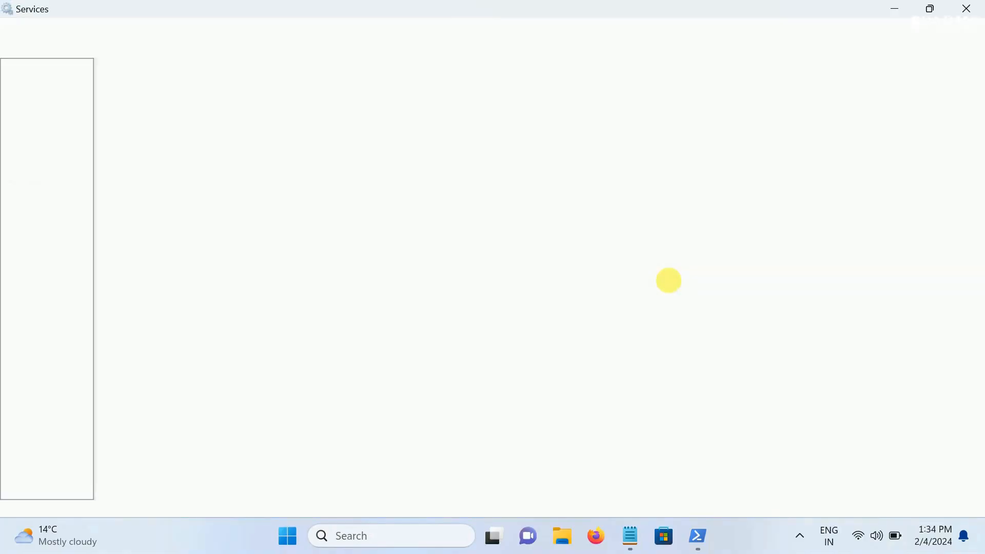
# Find the Connected User Experiences and Telemetry service, set its startup type to Disabled, and save its properties
pyautogui.click(326, 325)
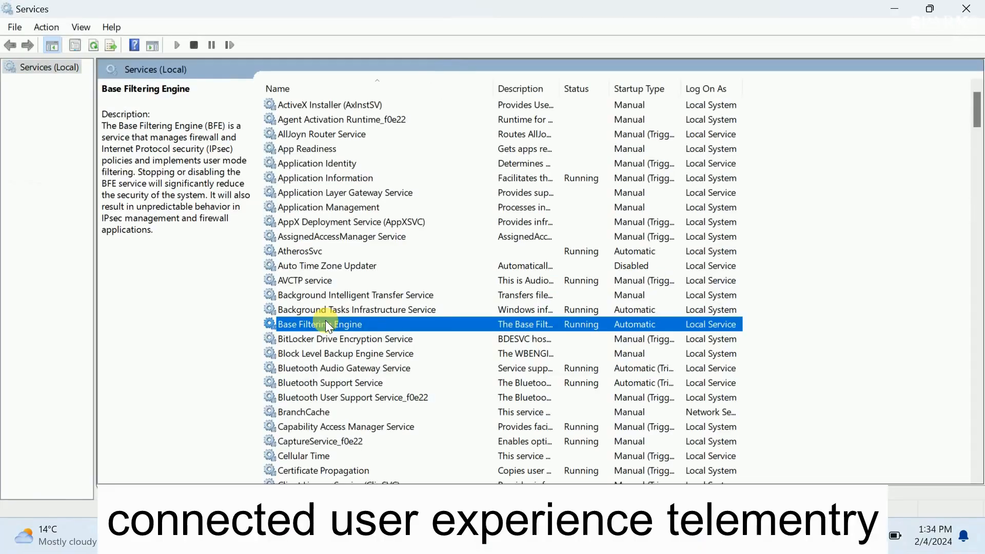
pyautogui.press('c')
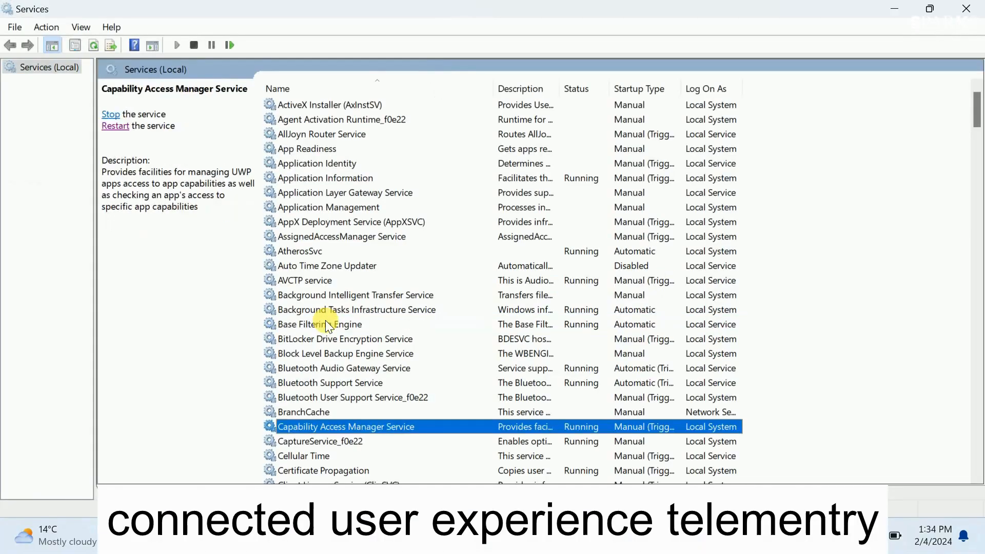
pyautogui.scroll(-2, 326, 325)
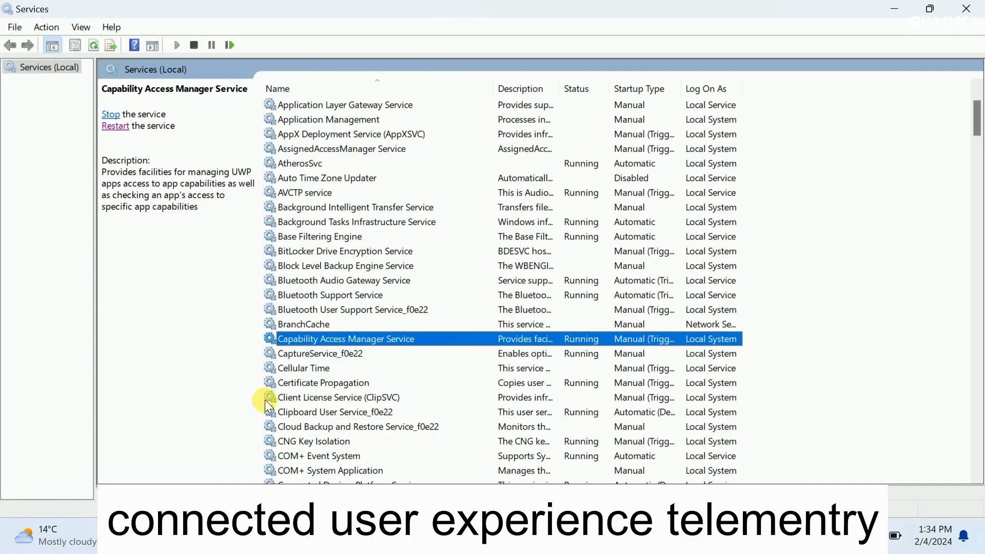
pyautogui.scroll(-2, 277, 411)
pyautogui.press('c')
pyautogui.press('c')
pyautogui.press('c')
pyautogui.press('c')
pyautogui.press('c')
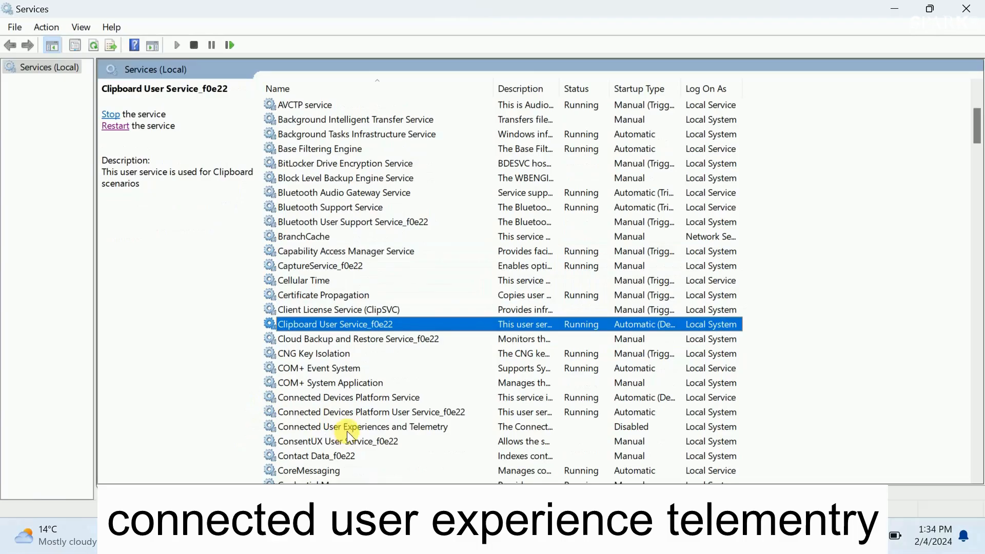
pyautogui.click(347, 430)
pyautogui.scroll(-1, 308, 372)
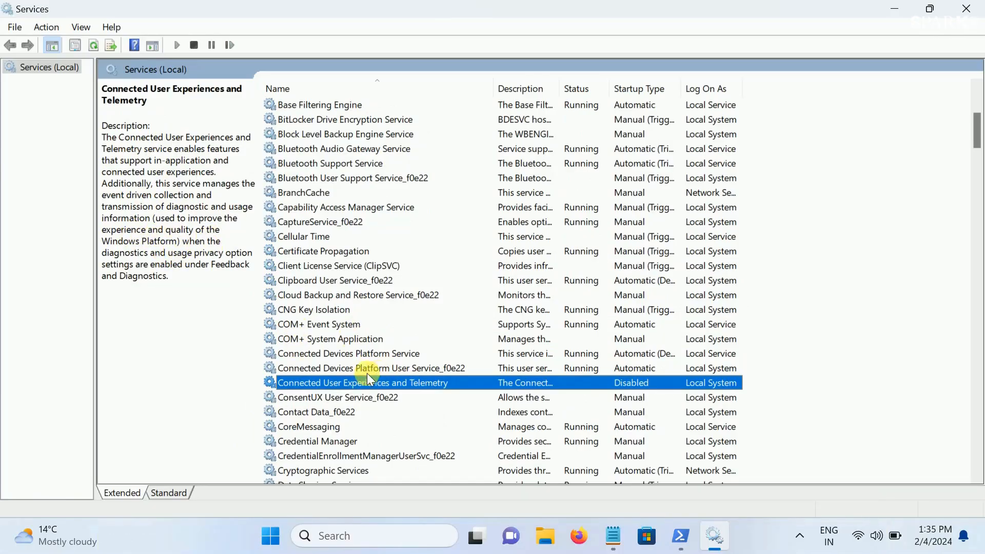
pyautogui.scroll(-1, 367, 373)
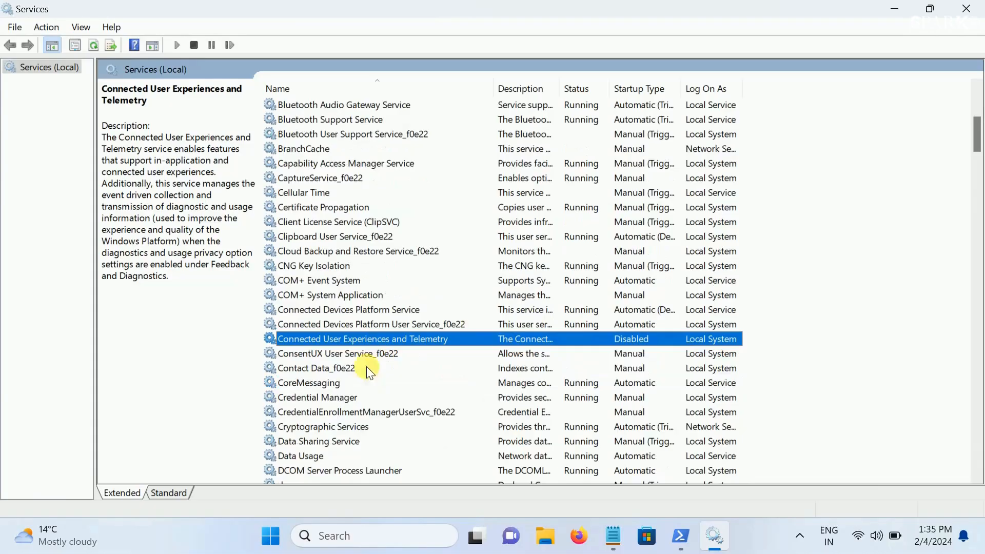
pyautogui.rightClick(423, 338)
pyautogui.click(473, 304)
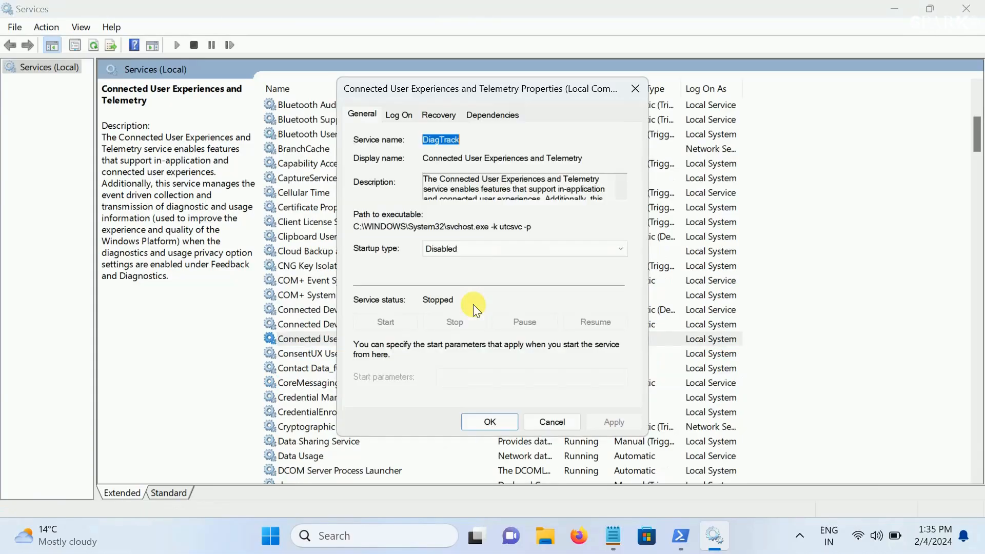
pyautogui.click(461, 248)
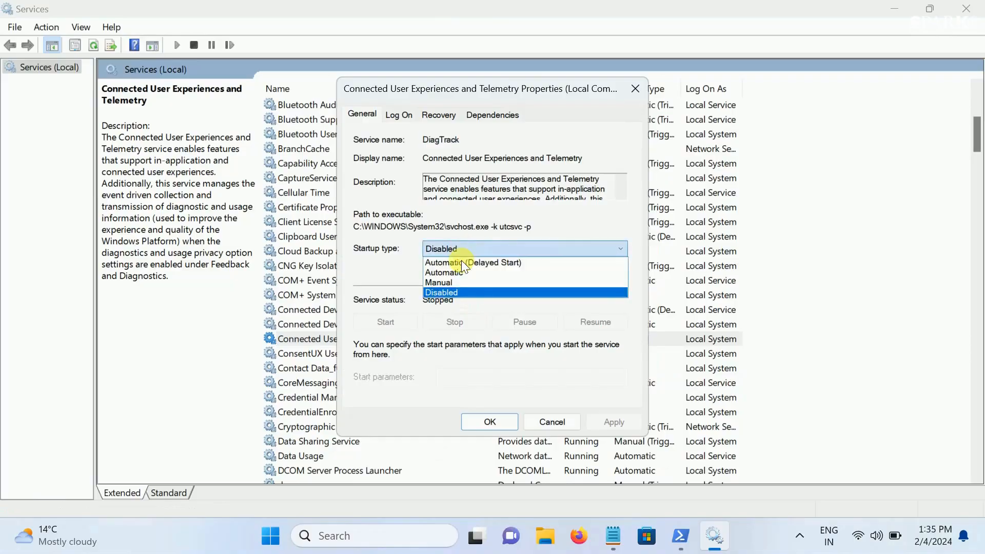
pyautogui.click(451, 291)
pyautogui.click(618, 422)
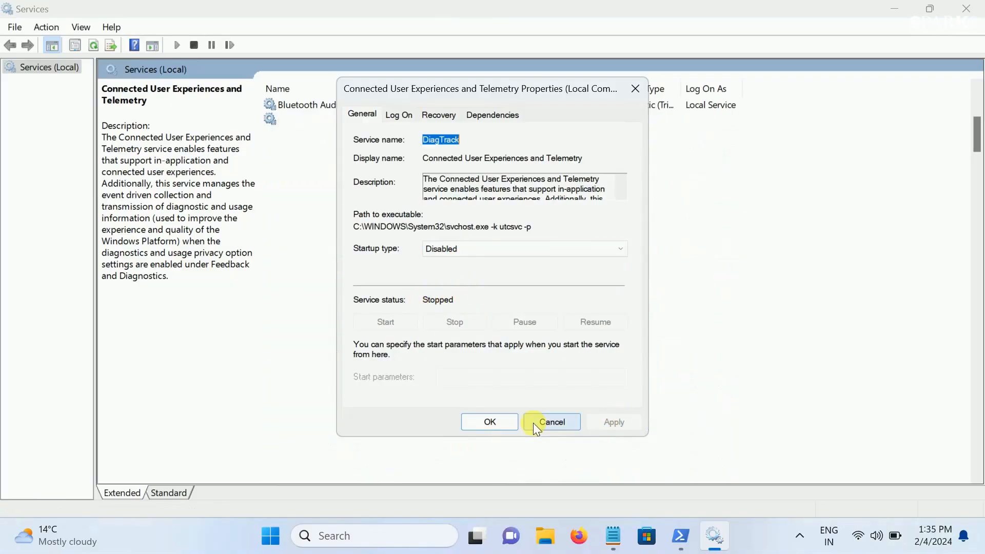
pyautogui.click(484, 421)
pyautogui.click(386, 343)
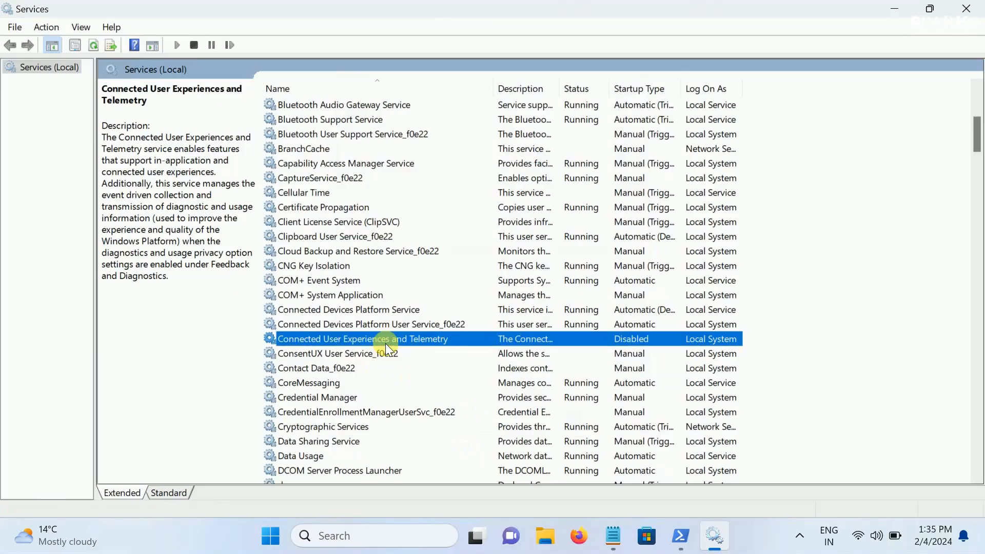
# Switch to the Commands notes in Notepad, highlight the "sysmain" entry, and minimize the notes to return to Services
pyautogui.click(627, 537)
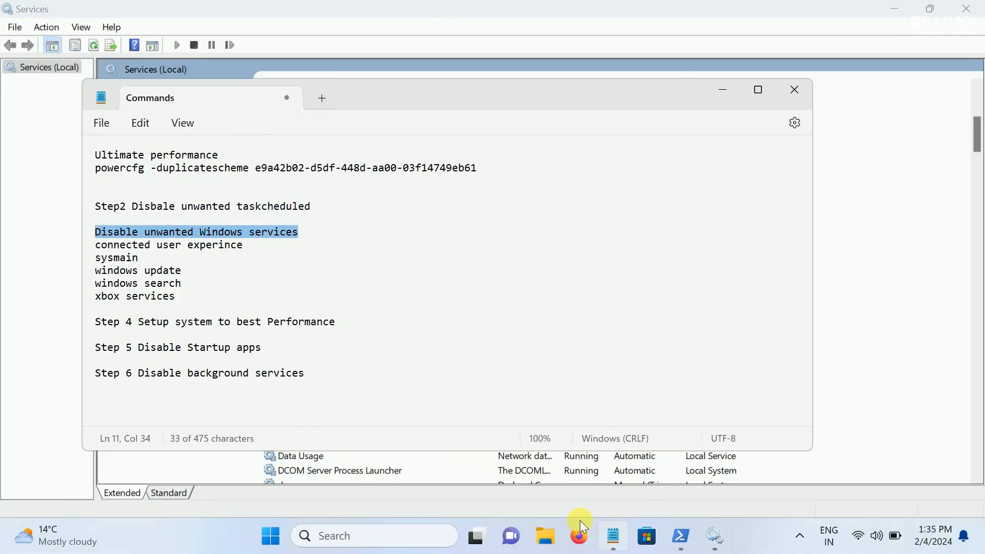
pyautogui.doubleClick(133, 257)
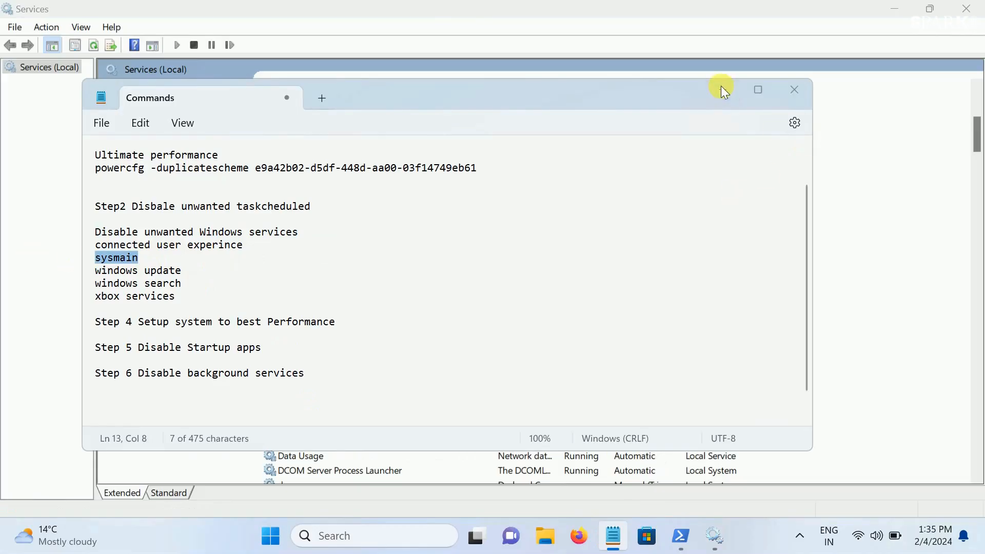
pyautogui.click(724, 91)
# Find the SysMain service, set its startup type to Disabled and stop it, saving its properties
pyautogui.press('s')
pyautogui.press('s')
pyautogui.press('s')
pyautogui.press('s')
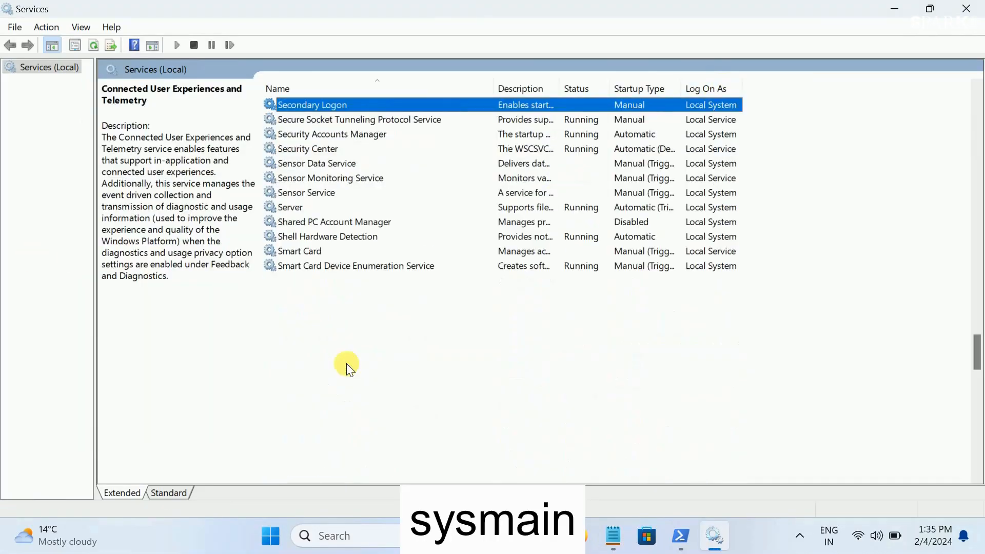
pyautogui.press('s')
pyautogui.press('s')
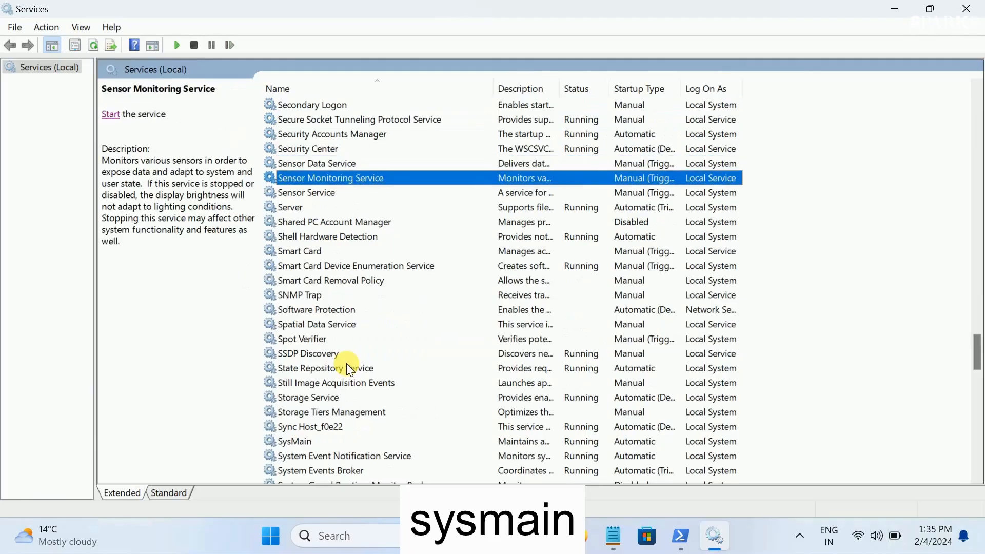
pyautogui.scroll(-2, 338, 408)
pyautogui.click(306, 353)
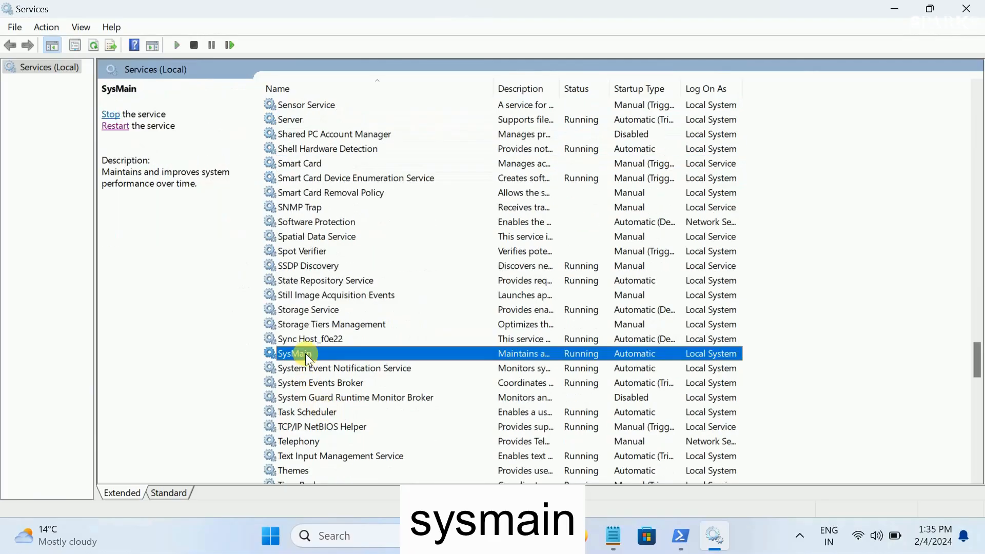
pyautogui.doubleClick(306, 353)
pyautogui.click(452, 249)
pyautogui.click(448, 292)
pyautogui.click(461, 324)
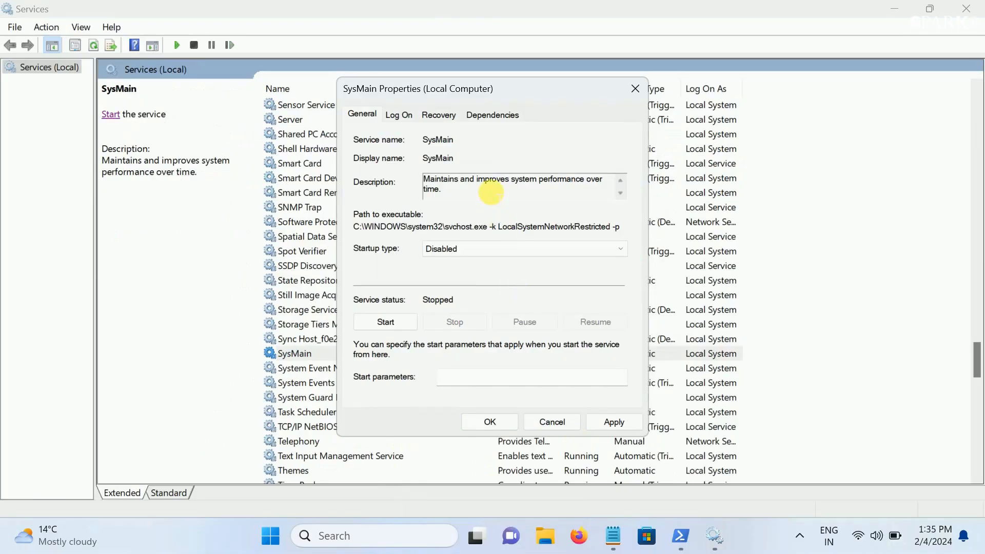
pyautogui.moveTo(436, 181); pyautogui.dragTo(550, 208)
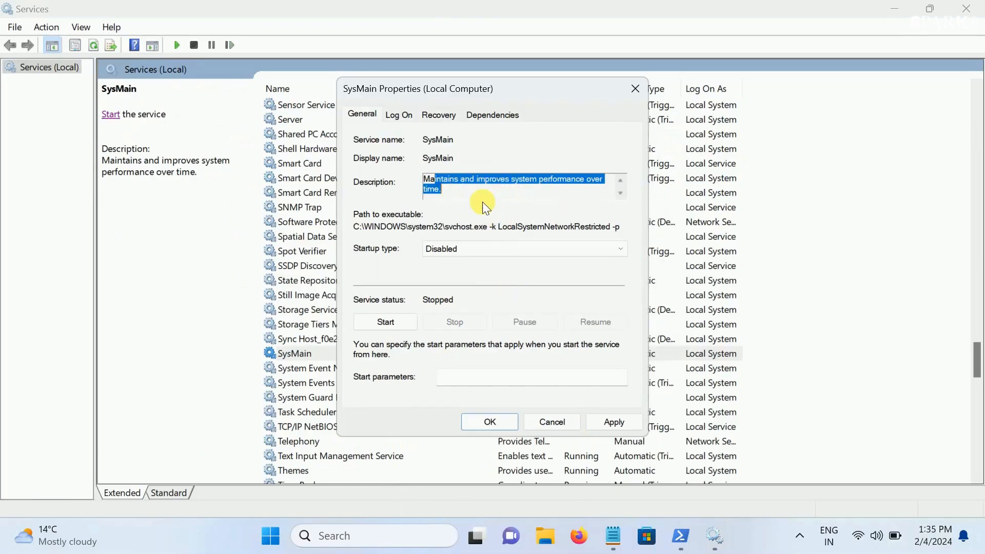
pyautogui.click(610, 422)
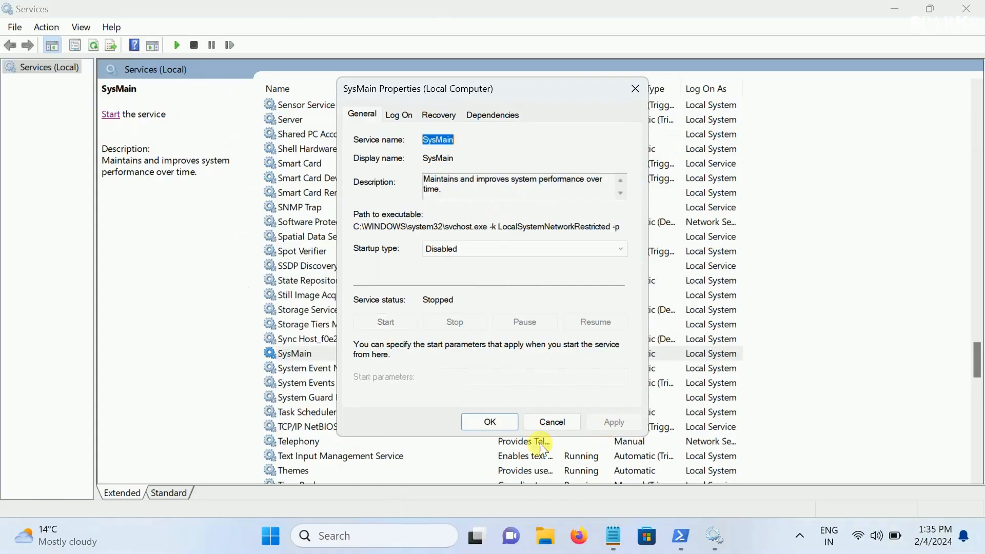
pyautogui.click(473, 421)
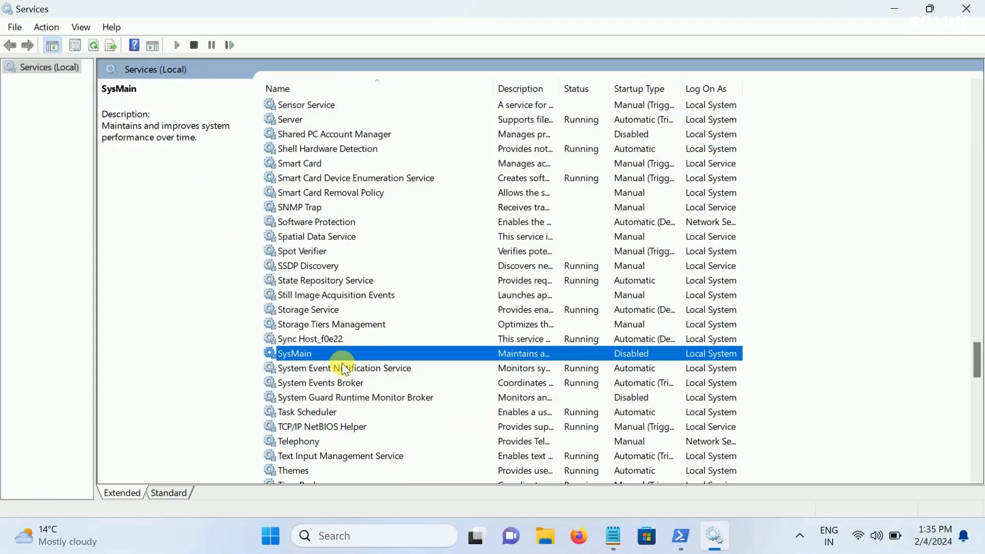
# Switch to the Commands notes in Notepad, highlight the "windows update" entry, and minimize the notes to return to Services
pyautogui.click(626, 529)
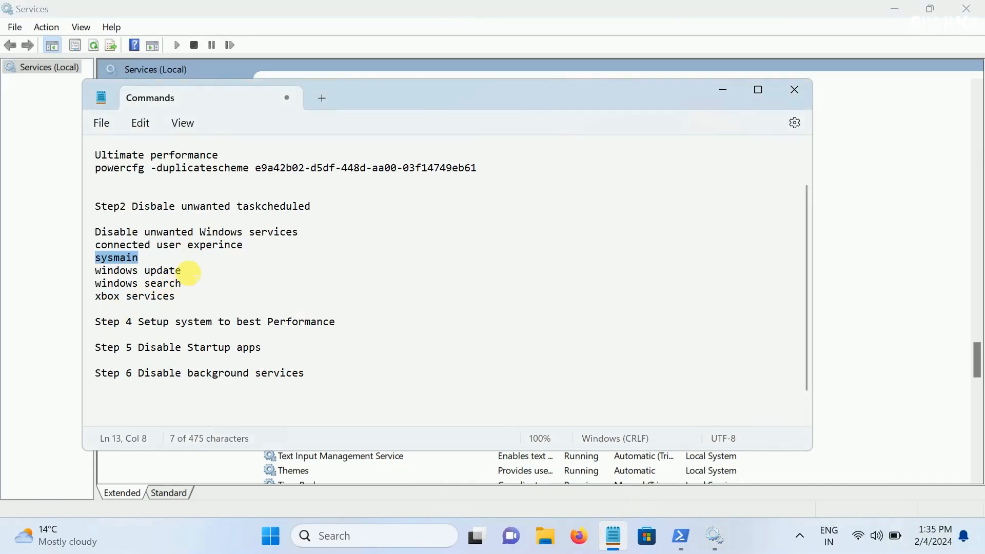
pyautogui.moveTo(189, 271); pyautogui.dragTo(72, 270)
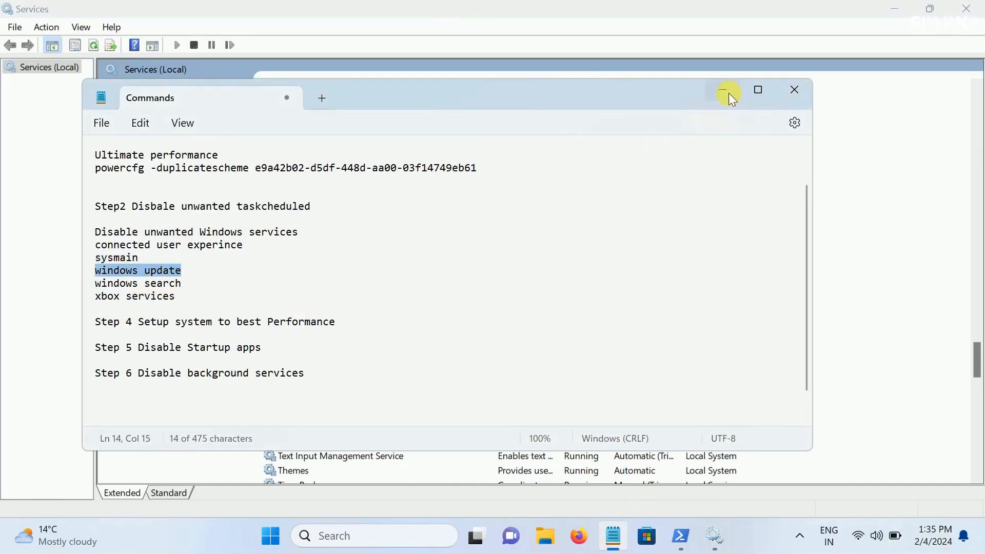
pyautogui.click(723, 92)
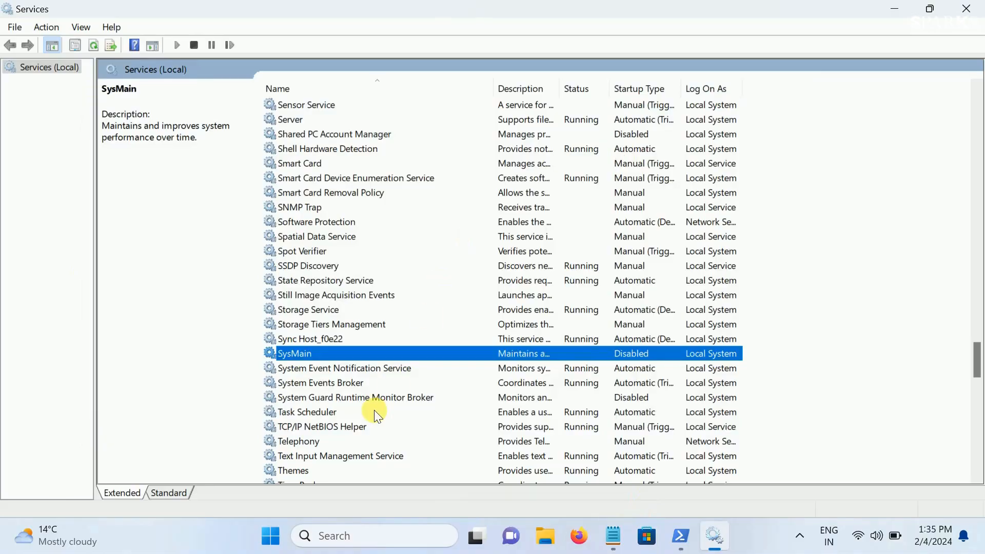
# Find the Windows Update service, set its startup type to Disabled, and save its properties
pyautogui.press('w')
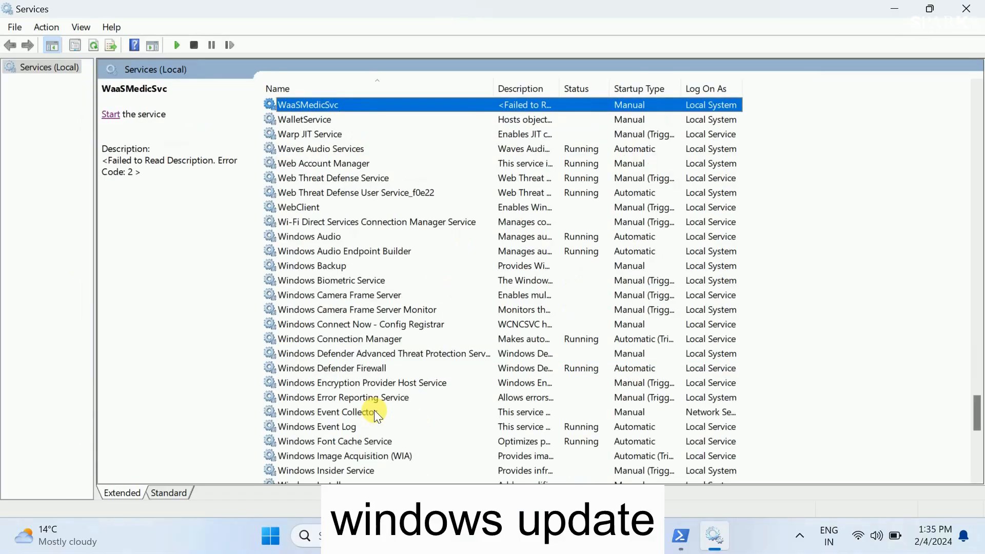
pyautogui.press('Down')
pyautogui.press('Down')
pyautogui.press('Down')
pyautogui.press('Down')
pyautogui.press('Down')
pyautogui.press('Down')
pyautogui.press('Down')
pyautogui.press('Down')
pyautogui.press('Down')
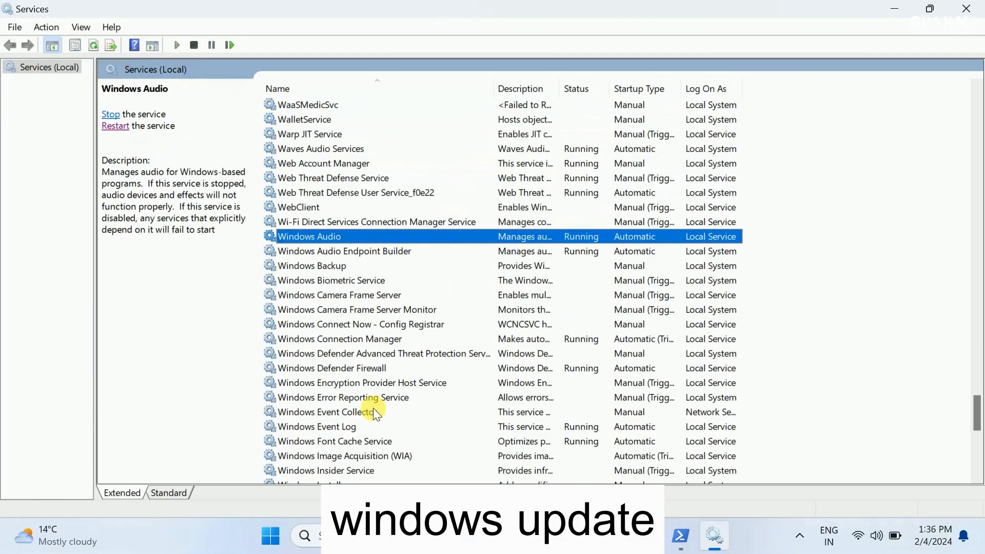
pyautogui.press('Down')
pyautogui.scroll(-6, 373, 408)
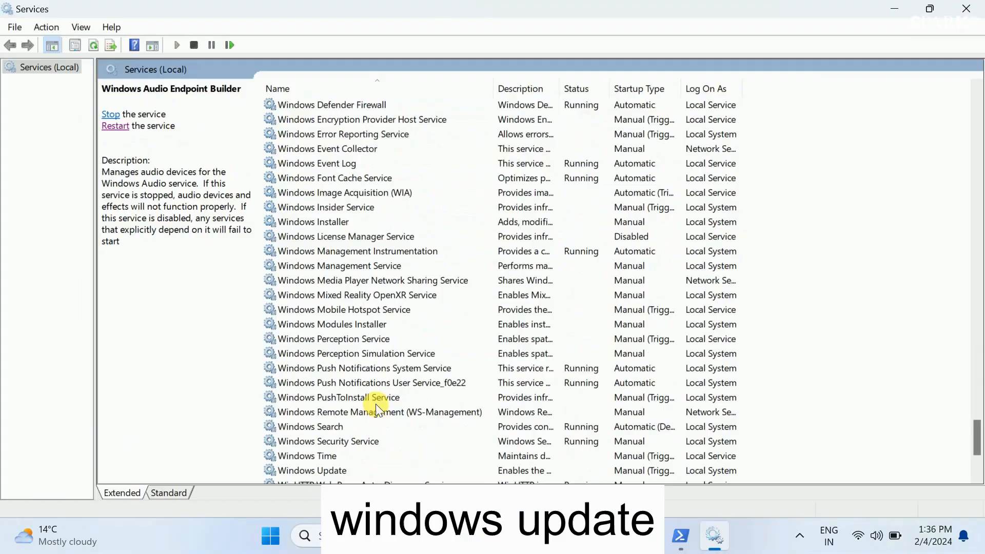
pyautogui.scroll(-3, 377, 409)
pyautogui.doubleClick(333, 338)
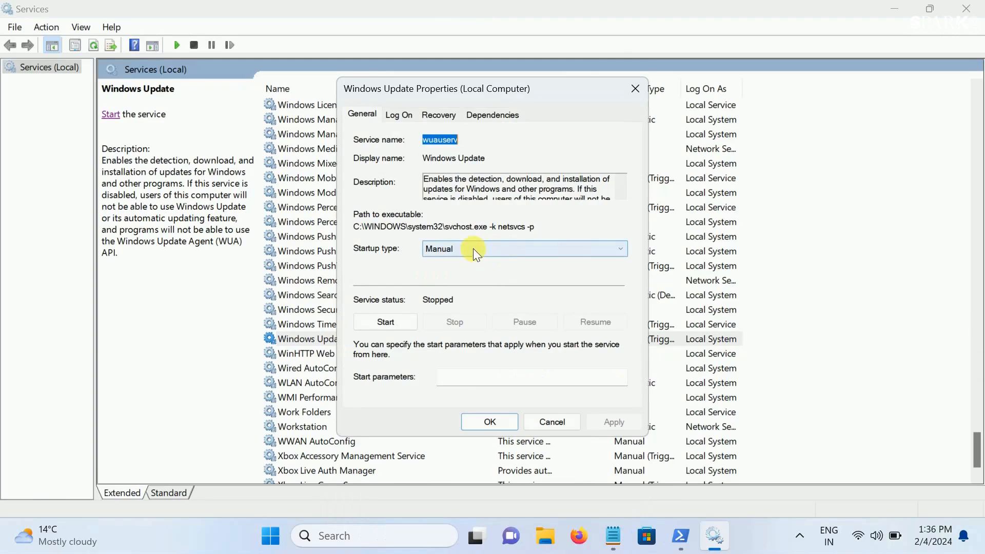
pyautogui.click(473, 248)
pyautogui.click(445, 293)
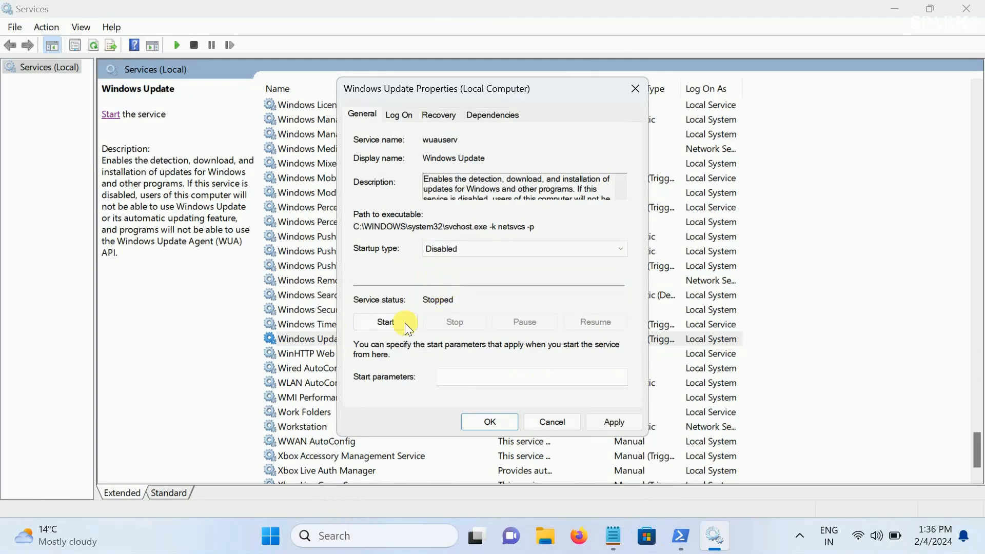
pyautogui.click(595, 422)
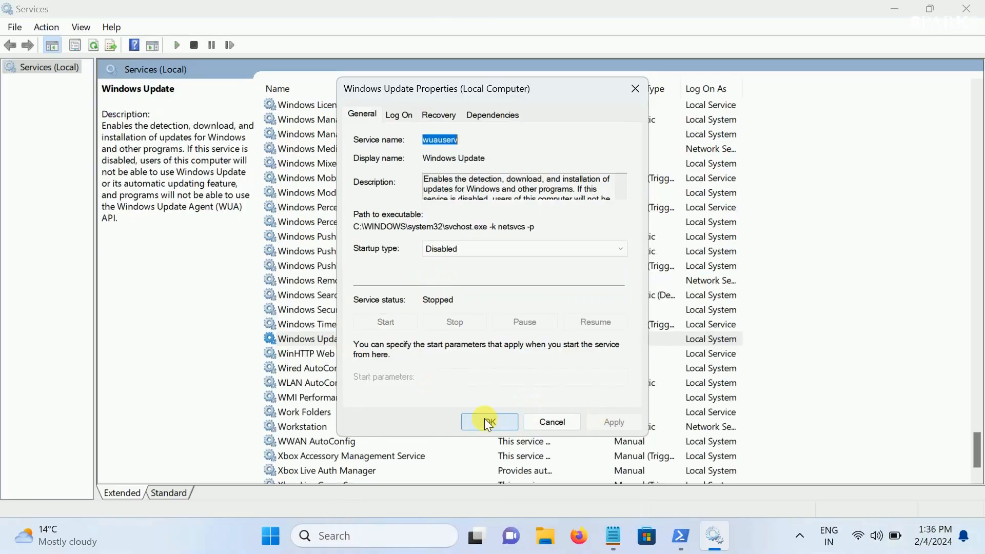
pyautogui.click(484, 417)
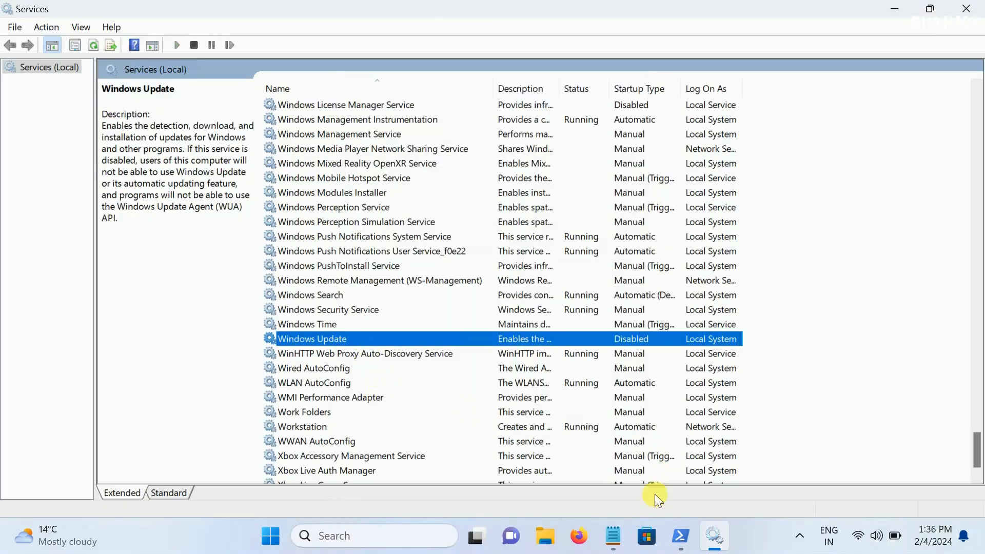
# Switch to the Commands notes in Notepad, highlight the "windows search" and "xbox services" entries in turn, and minimize the notes
pyautogui.click(613, 536)
pyautogui.moveTo(181, 284); pyautogui.dragTo(67, 286)
pyautogui.moveTo(175, 298); pyautogui.dragTo(77, 308)
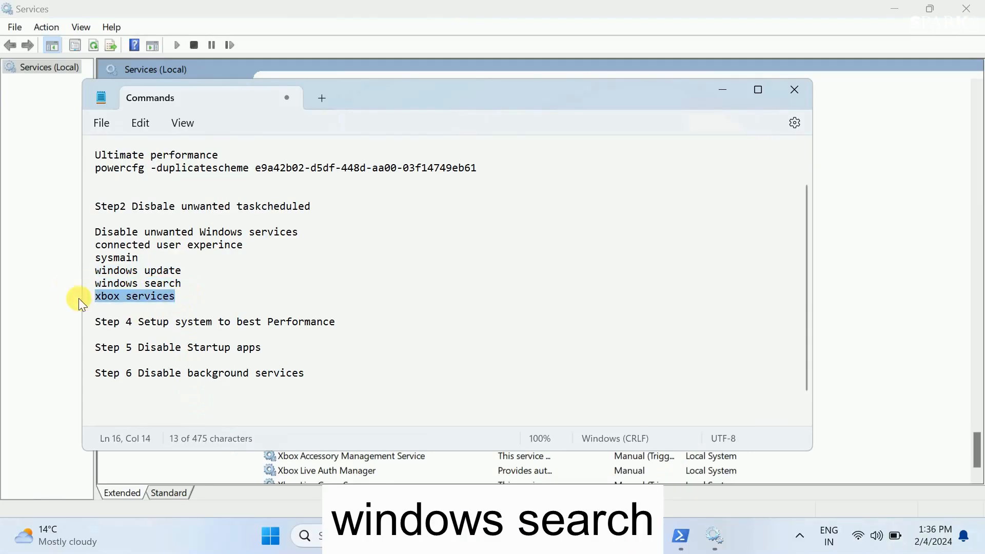
pyautogui.click(725, 92)
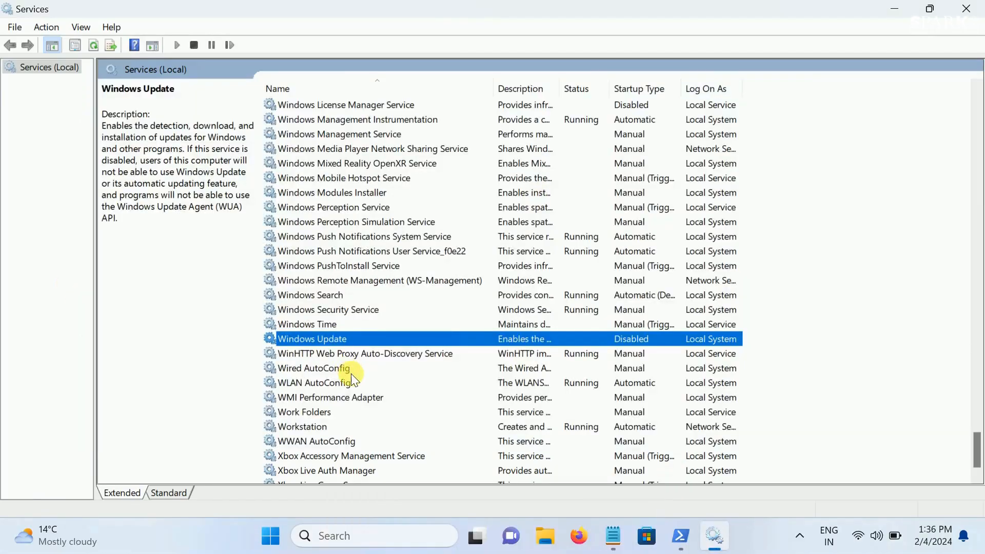
# Set the Windows Search service's startup type to Disabled and stop the service, saving its properties
pyautogui.click(345, 296)
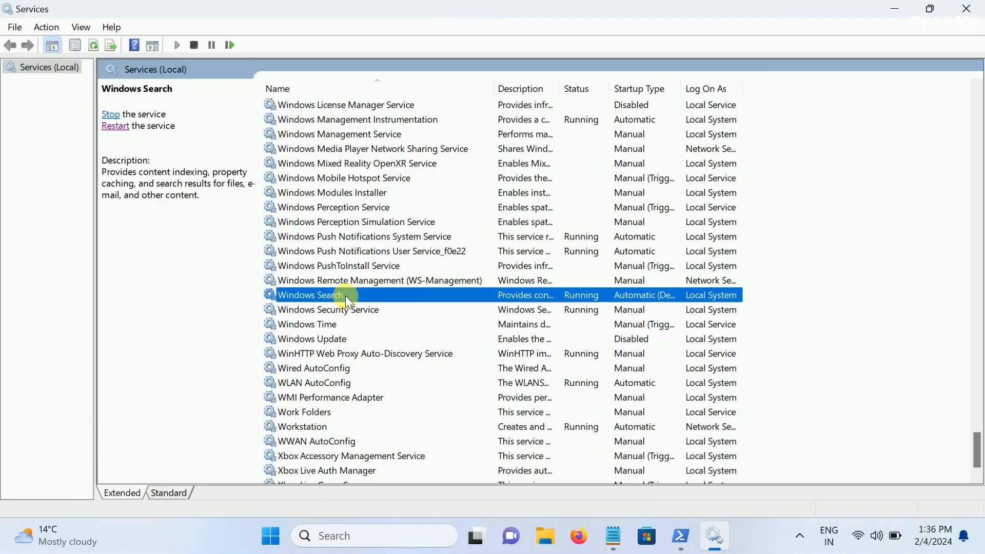
pyautogui.doubleClick(346, 295)
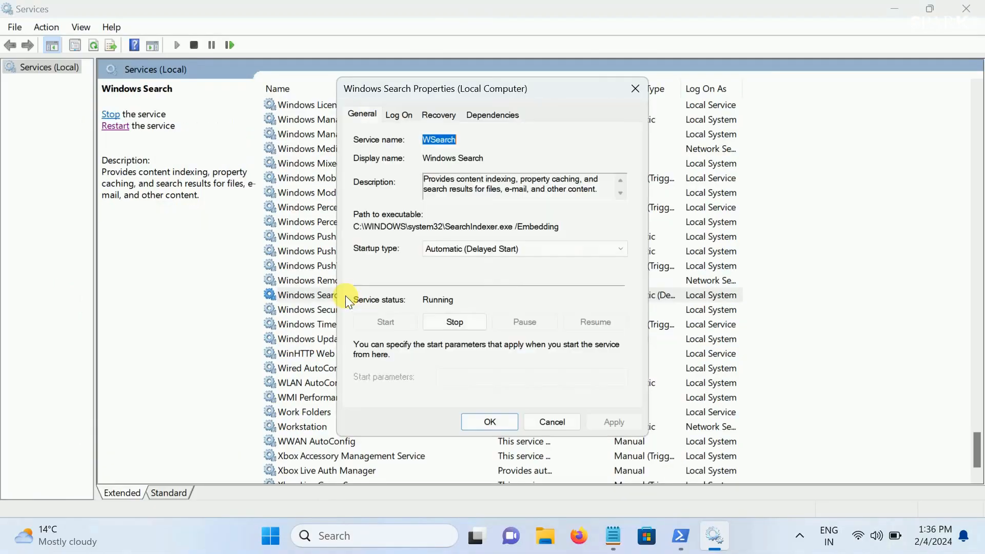
pyautogui.click(475, 247)
pyautogui.click(453, 292)
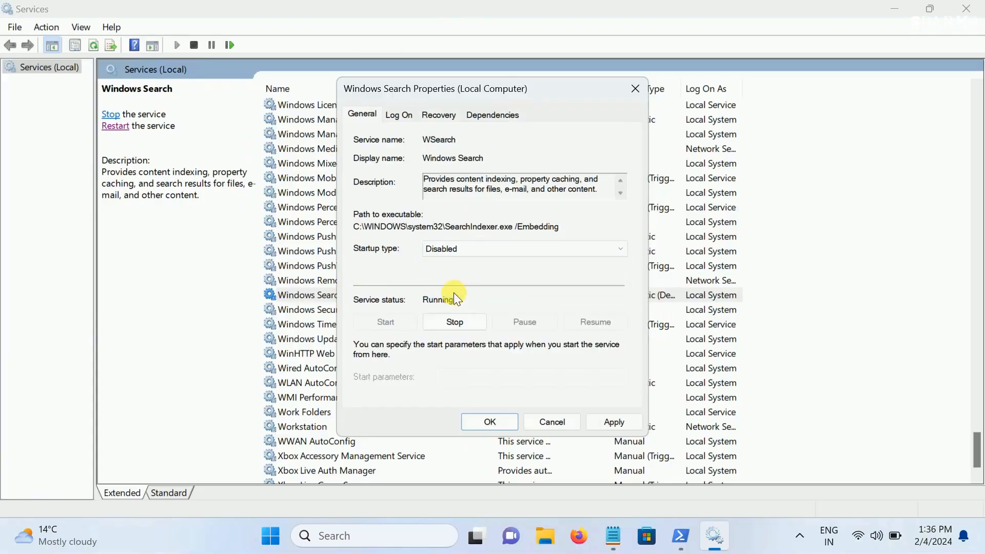
pyautogui.click(454, 321)
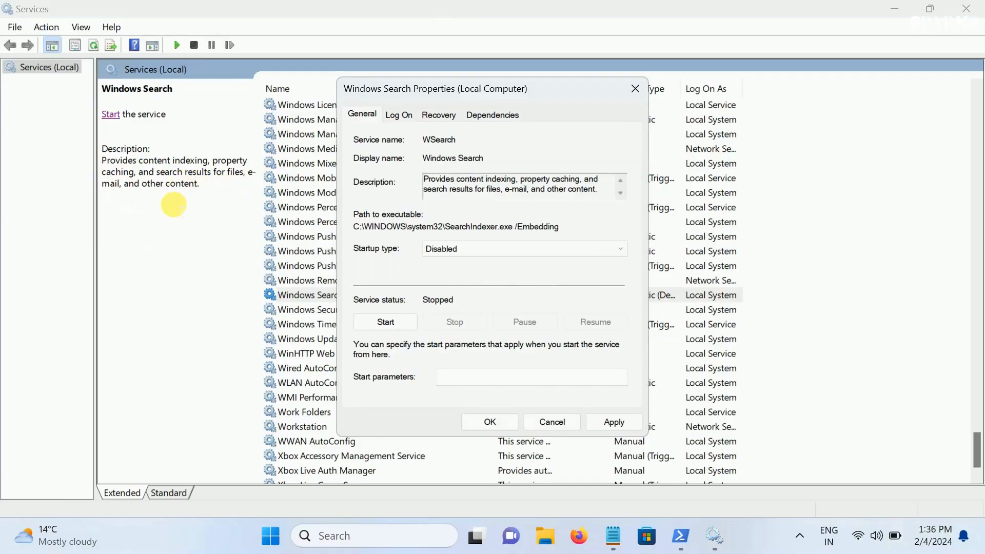
pyautogui.click(630, 424)
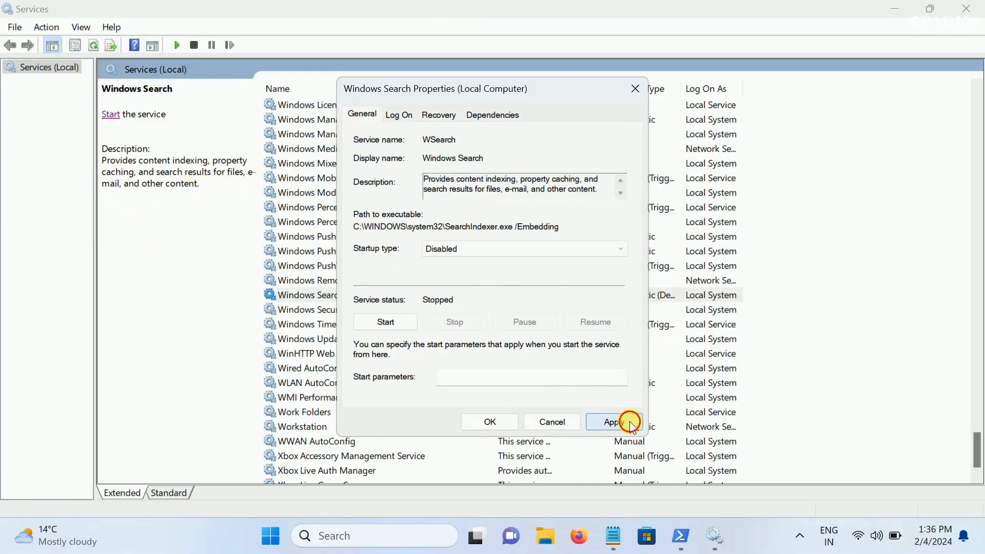
pyautogui.click(479, 424)
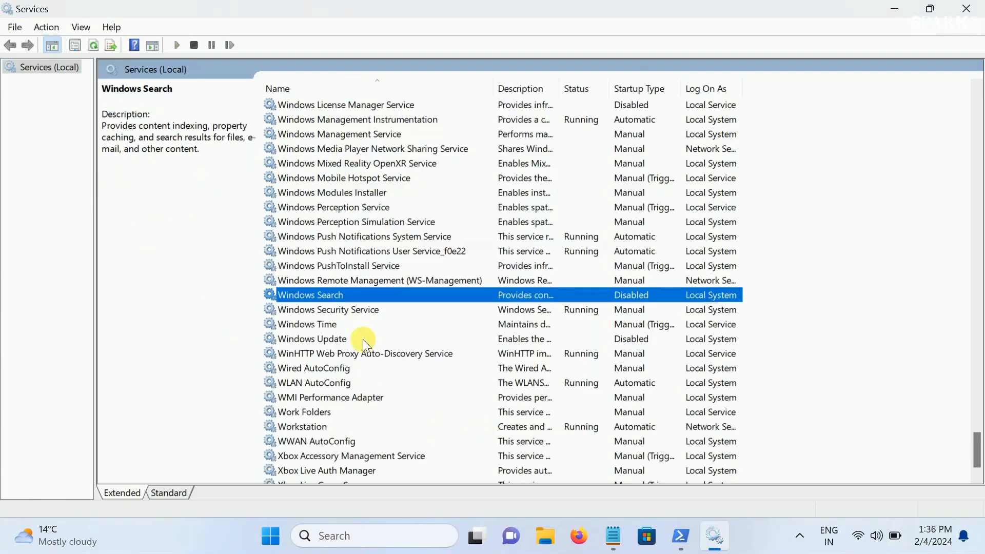
# Set the startup type of the Xbox Accessory Management Service to Disabled and save its properties
pyautogui.scroll(-1, 362, 340)
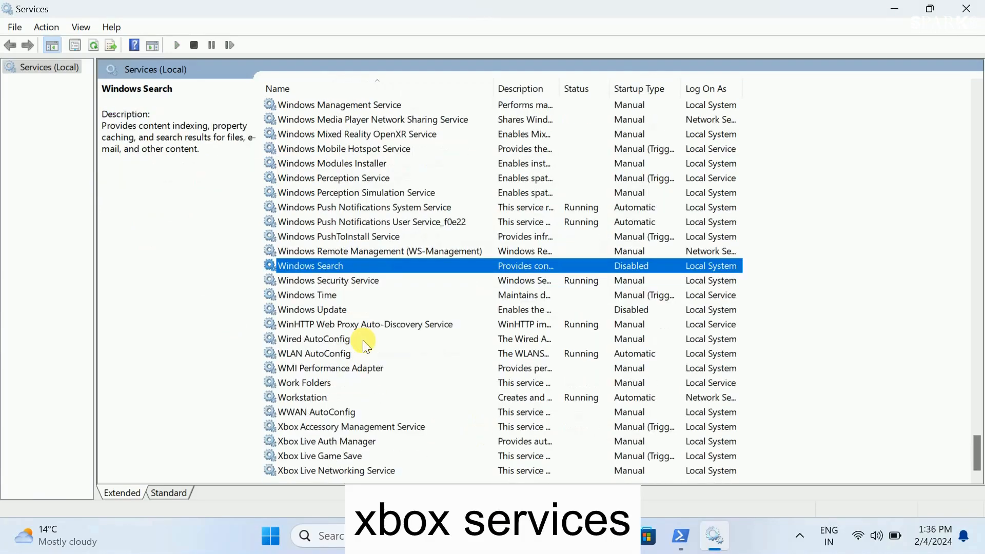
pyautogui.click(310, 435)
pyautogui.click(328, 430)
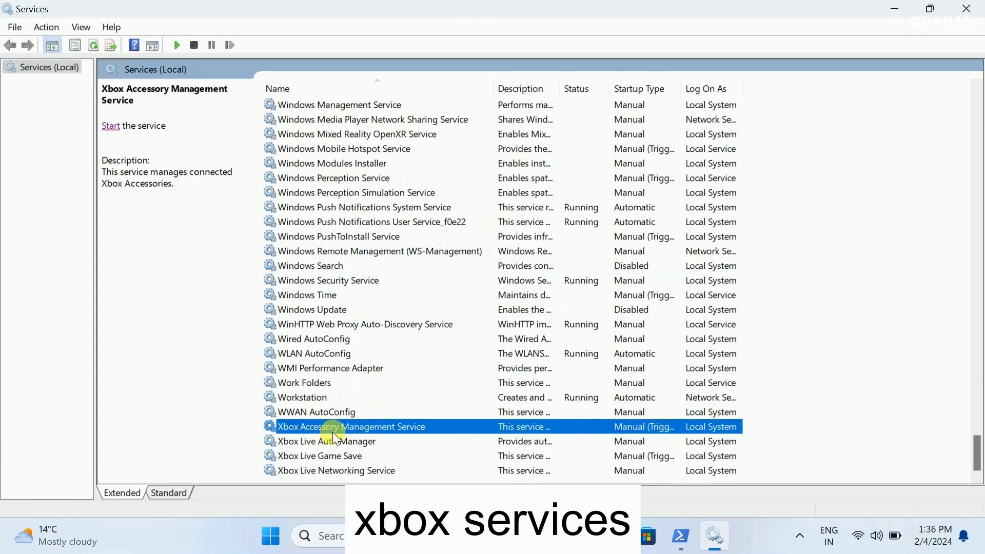
pyautogui.doubleClick(392, 427)
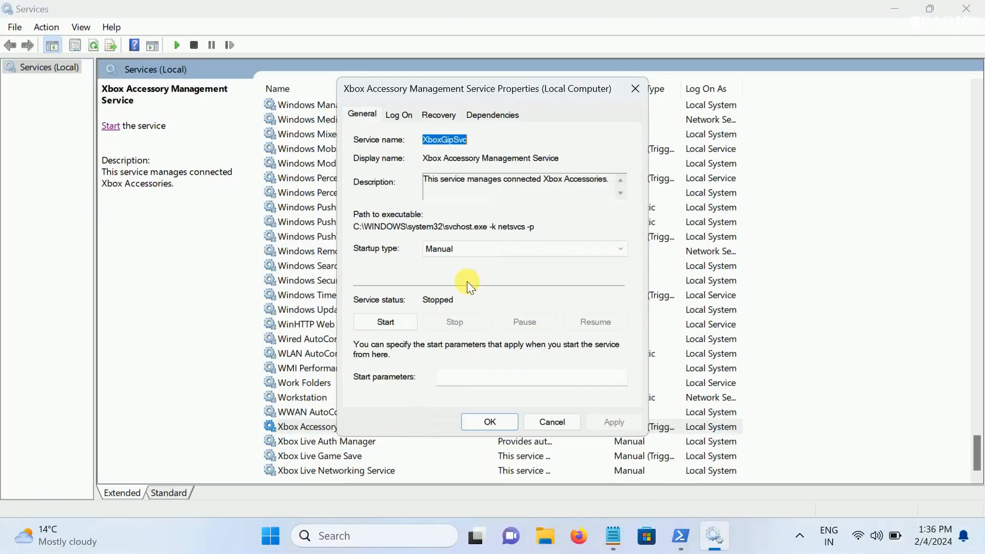
pyautogui.click(481, 249)
pyautogui.click(457, 292)
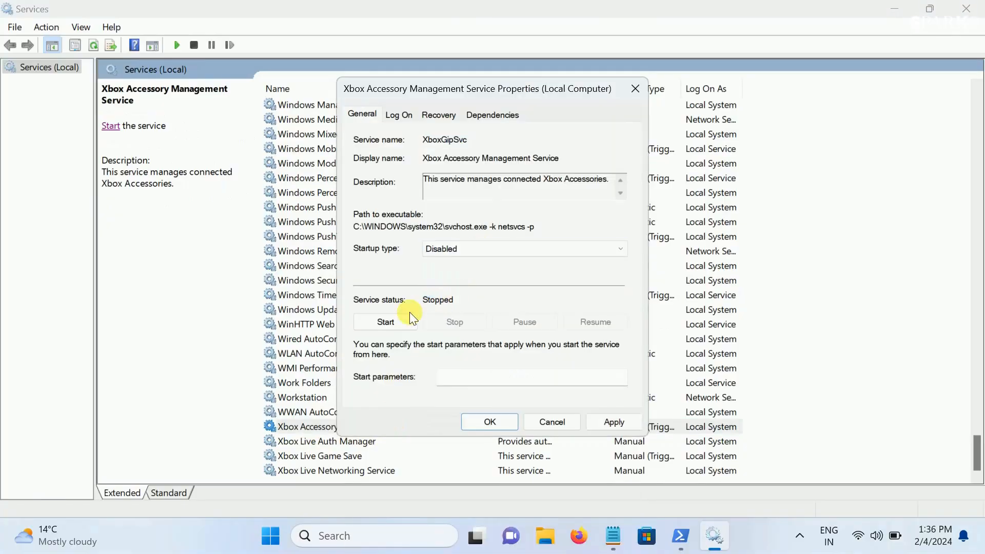
pyautogui.click(617, 424)
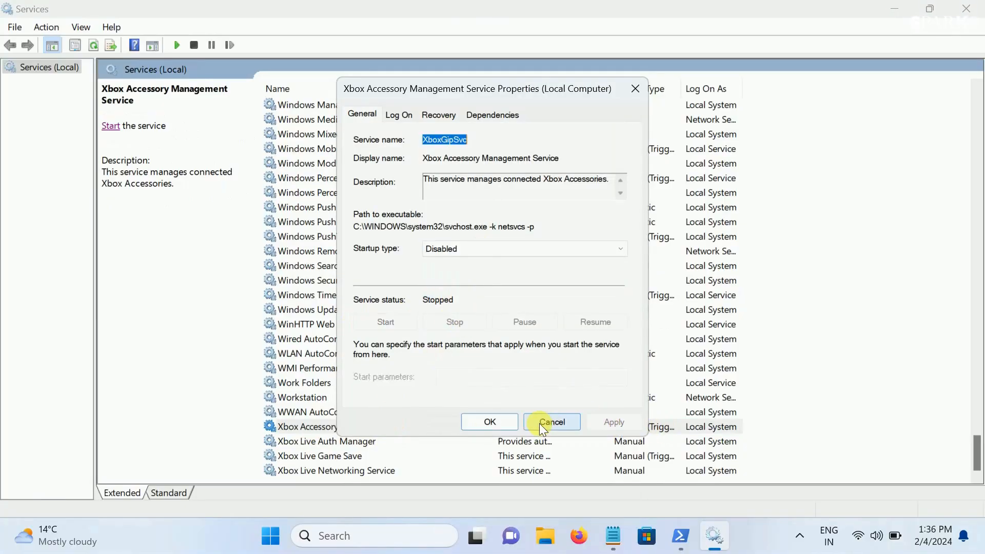
pyautogui.click(501, 420)
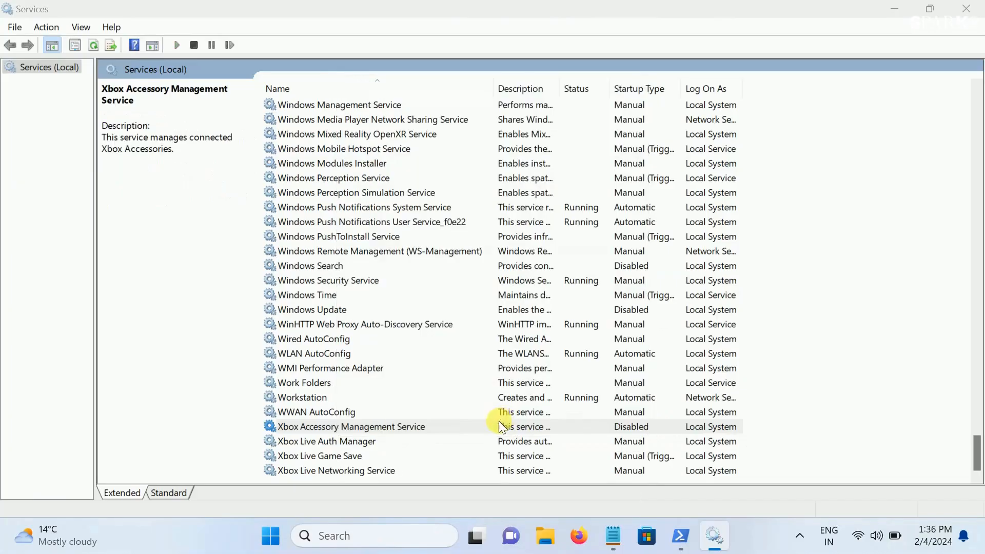
# Set the startup type of the Xbox Live Auth Manager service to Disabled and save its properties
pyautogui.doubleClick(364, 442)
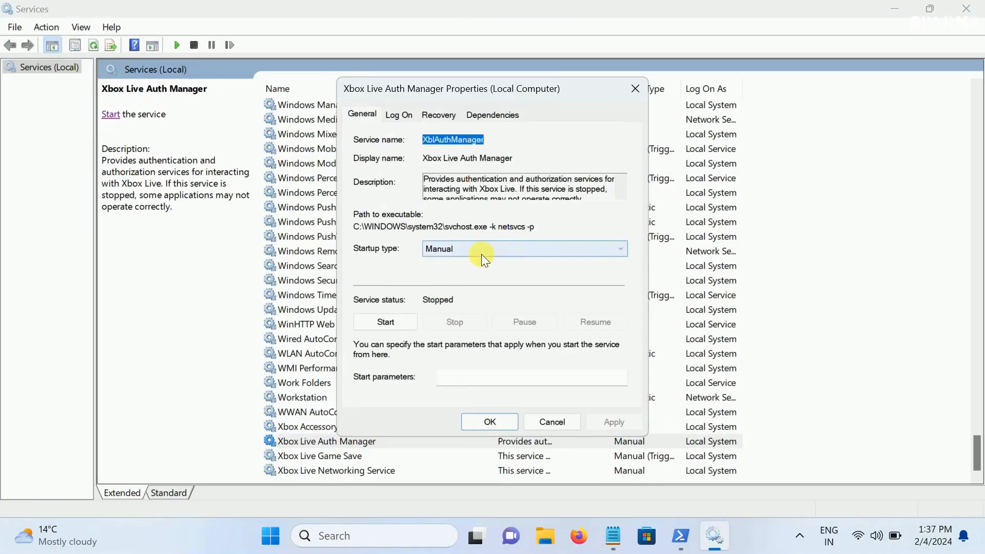
pyautogui.click(481, 254)
pyautogui.click(450, 291)
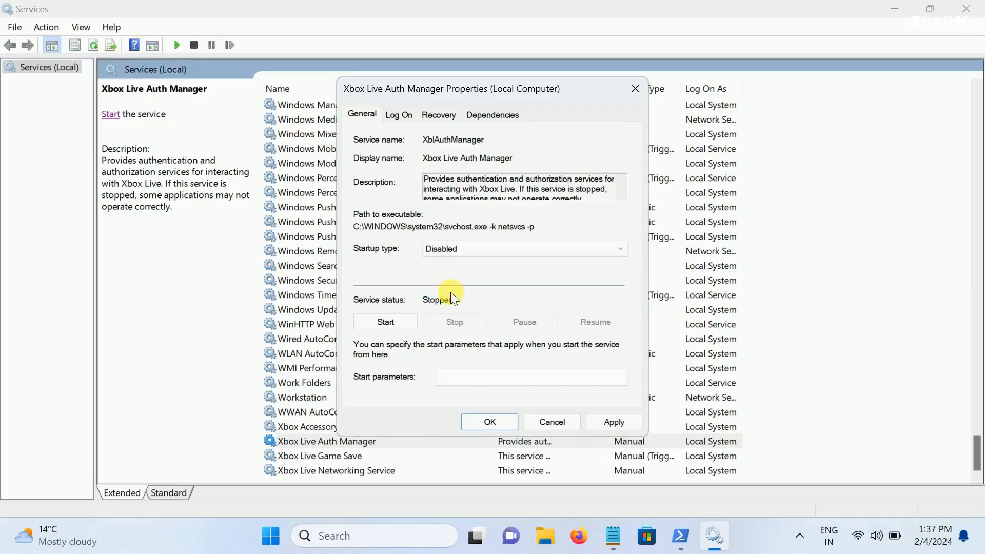
pyautogui.click(614, 424)
pyautogui.click(488, 424)
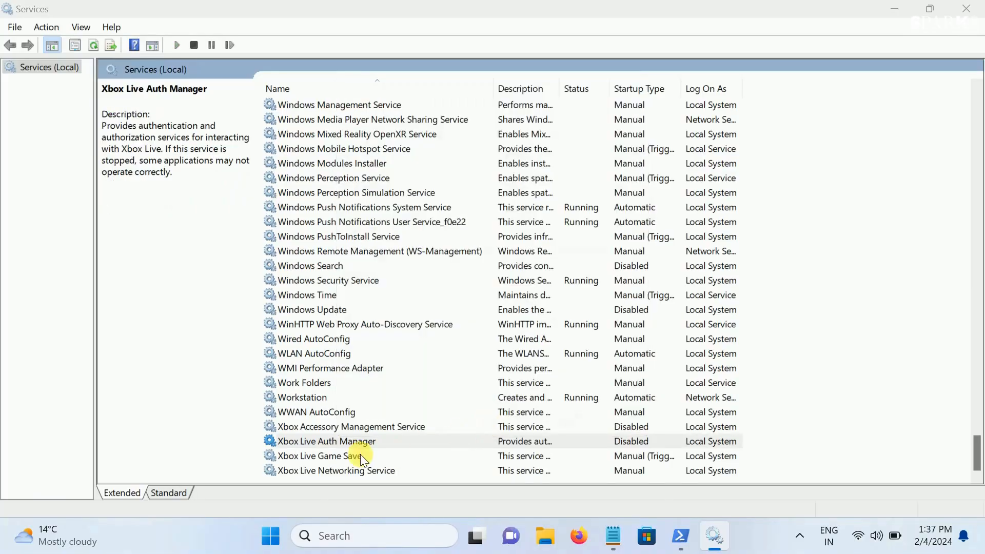
# Set the startup type of the Xbox Live Game Save service to Disabled and save its properties
pyautogui.doubleClick(354, 456)
pyautogui.click(463, 254)
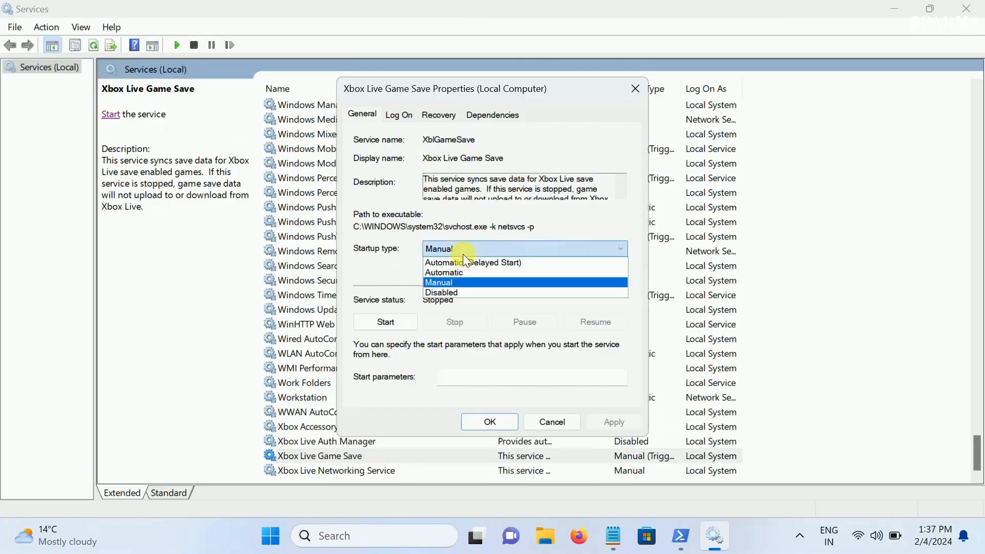
pyautogui.click(451, 291)
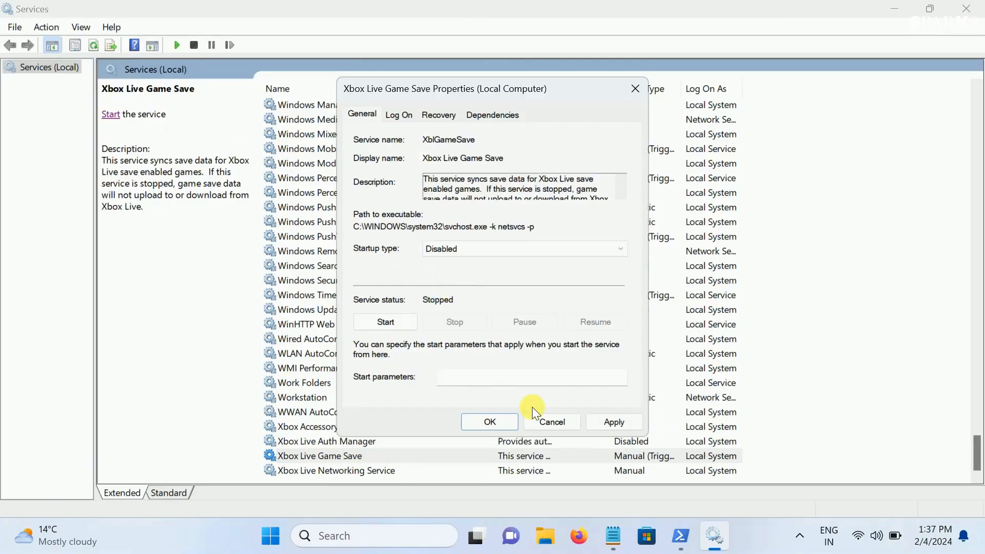
pyautogui.click(601, 425)
pyautogui.click(493, 419)
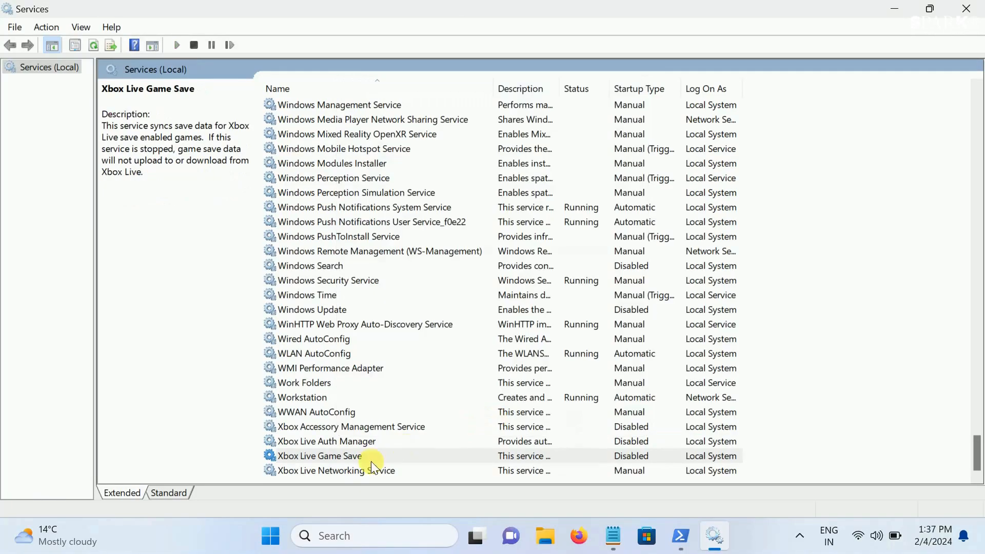
# Set the startup type of the Xbox Live Networking Service to Disabled and save its properties
pyautogui.doubleClick(368, 470)
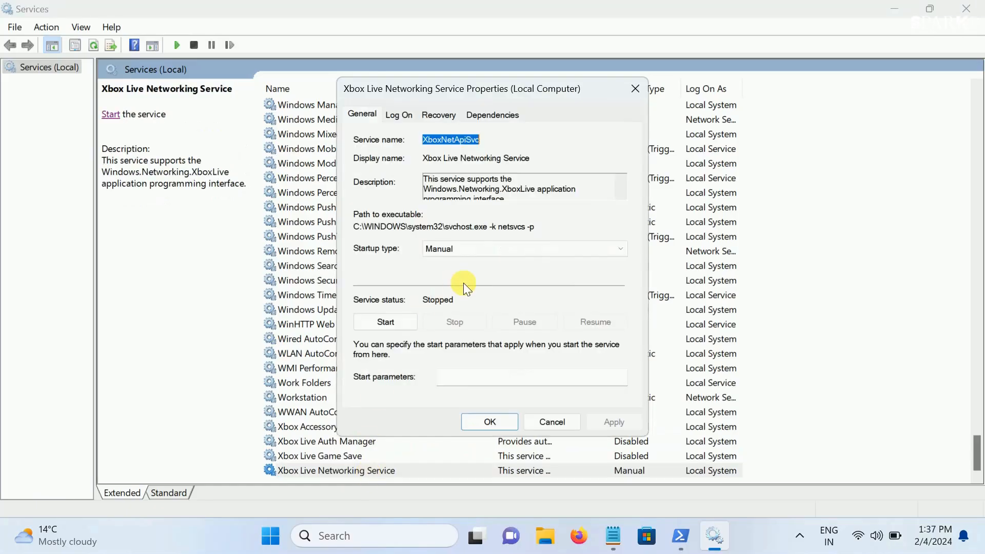
pyautogui.click(481, 247)
pyautogui.click(452, 292)
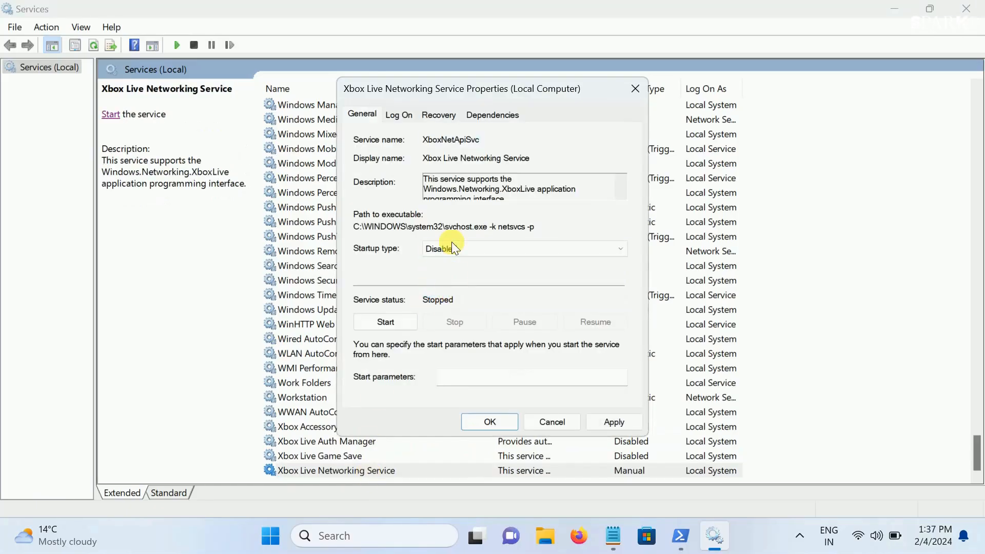
pyautogui.click(614, 421)
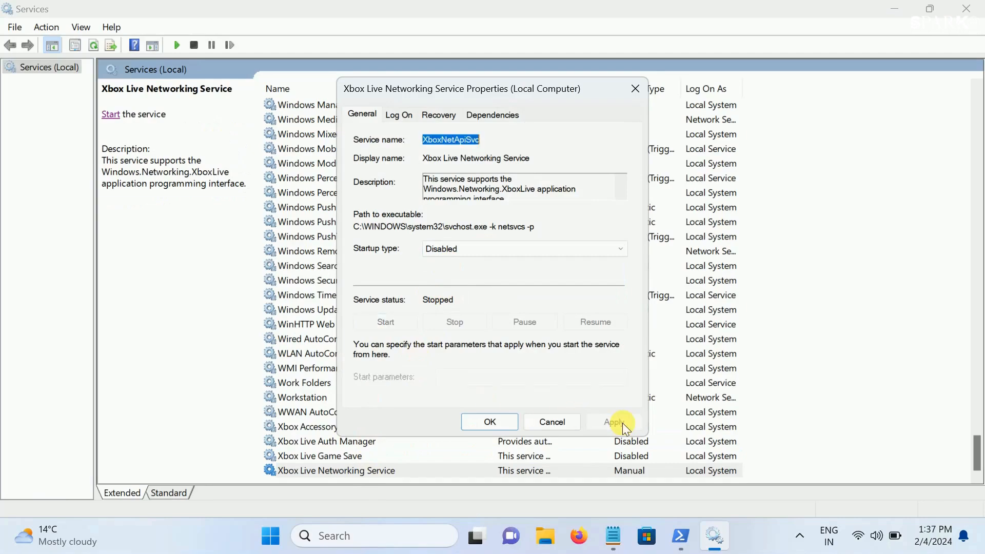
pyautogui.click(490, 421)
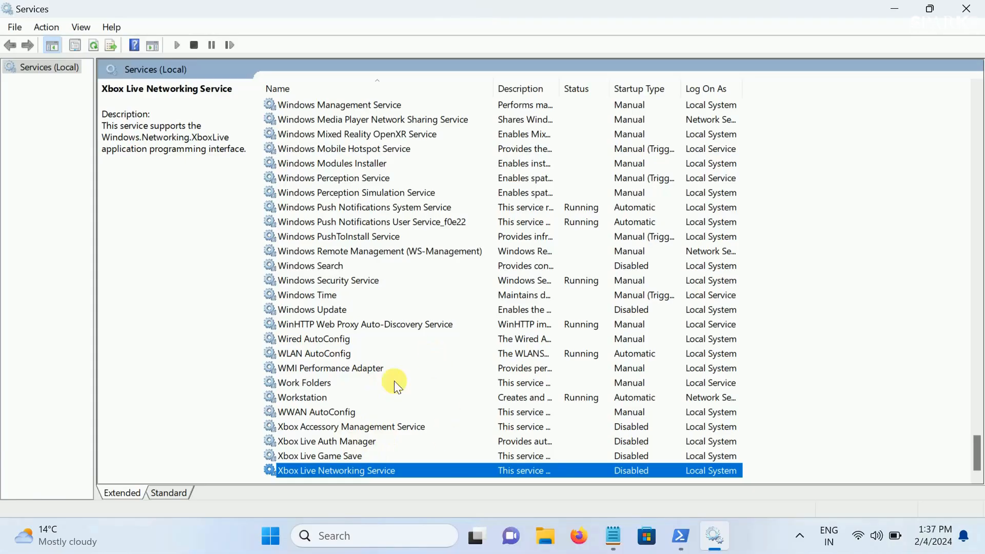
# Close Services and mark the "Step 4 Setup system to best Performance" line in the Commands notes in Notepad, minimizing the notes
pyautogui.click(962, 9)
pyautogui.click(632, 537)
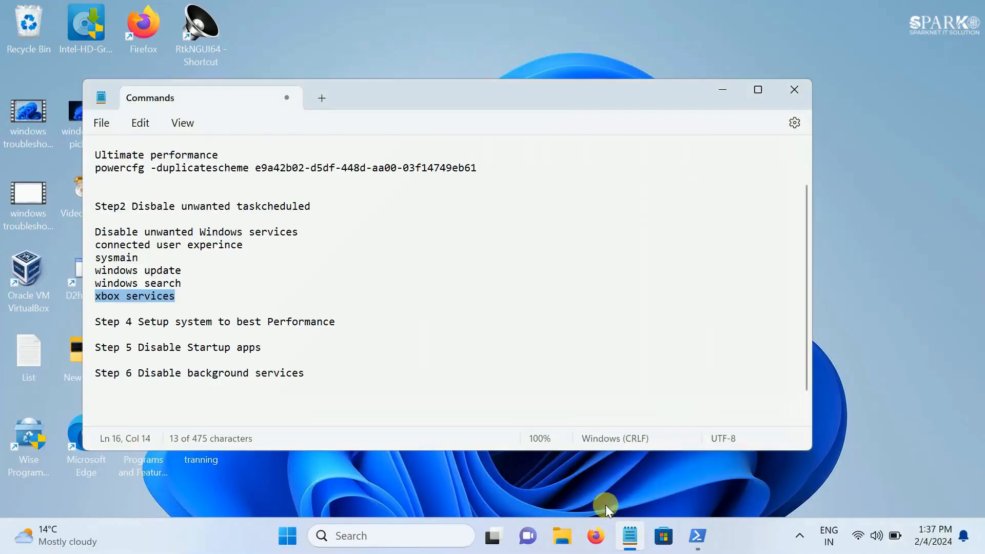
pyautogui.scroll(-1, 257, 355)
pyautogui.moveTo(136, 296); pyautogui.dragTo(261, 291)
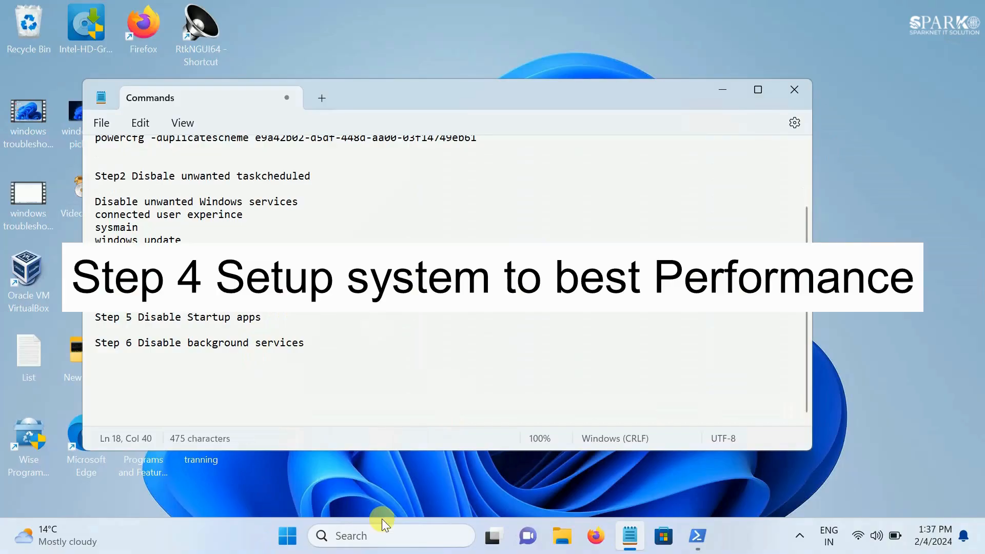
pyautogui.click(722, 90)
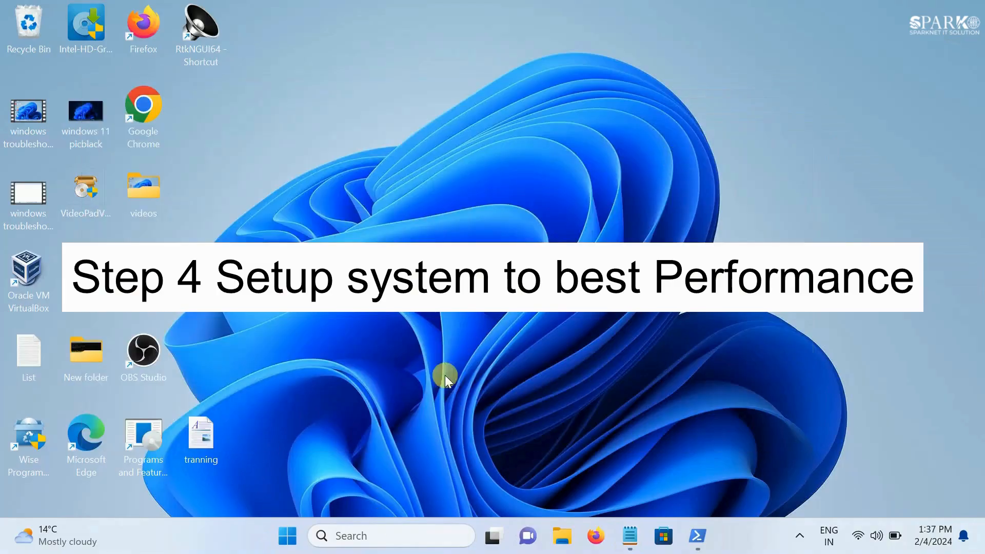
# Open System Properties by running sysdm.cpl
pyautogui.rightClick(289, 540)
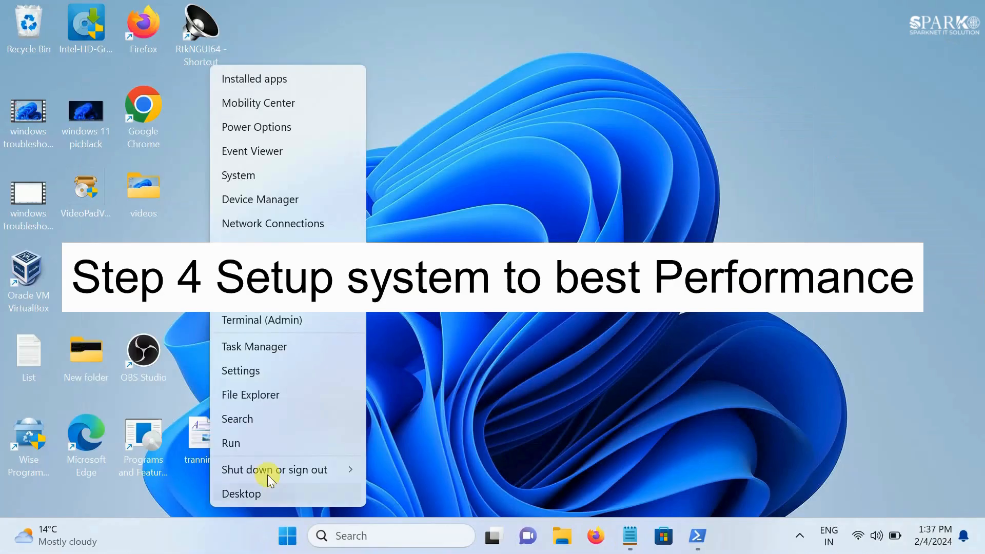
pyautogui.click(259, 444)
pyautogui.moveTo(207, 346); pyautogui.dragTo(521, 159)
pyautogui.write('sys')
pyautogui.press('Down')
pyautogui.press('Return')
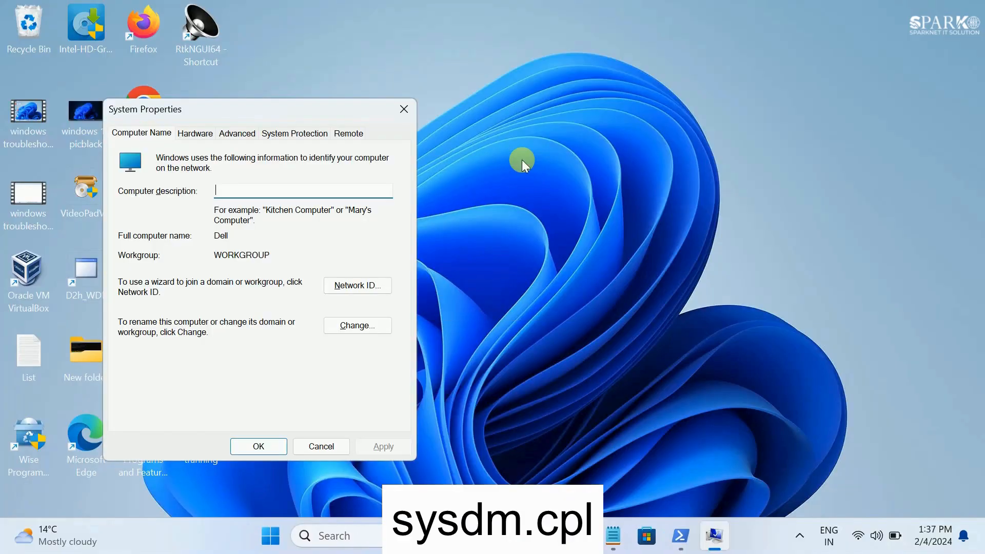
# Review the visual effects in the advanced Performance options, accept the custom selection, and close System Properties
pyautogui.click(231, 135)
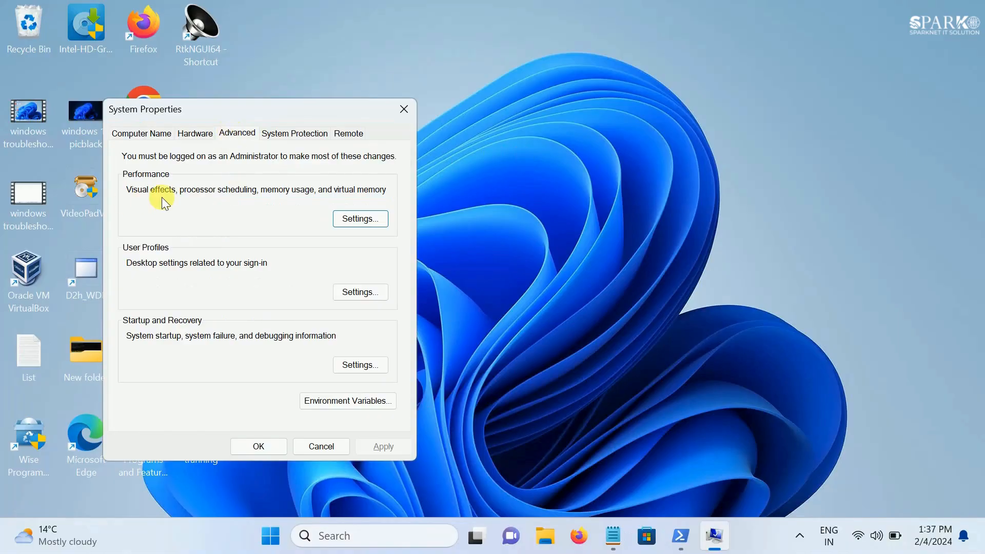
pyautogui.click(356, 218)
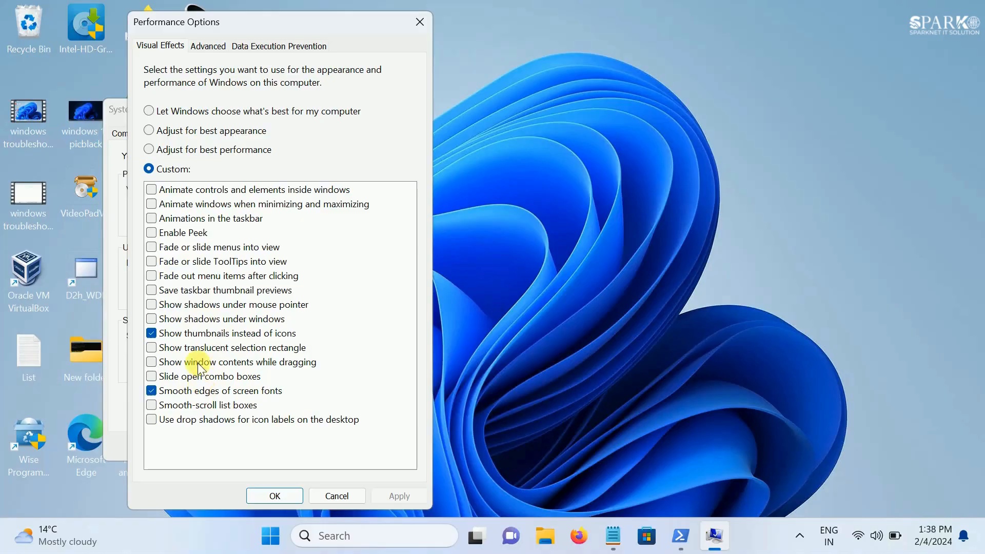
pyautogui.click(270, 497)
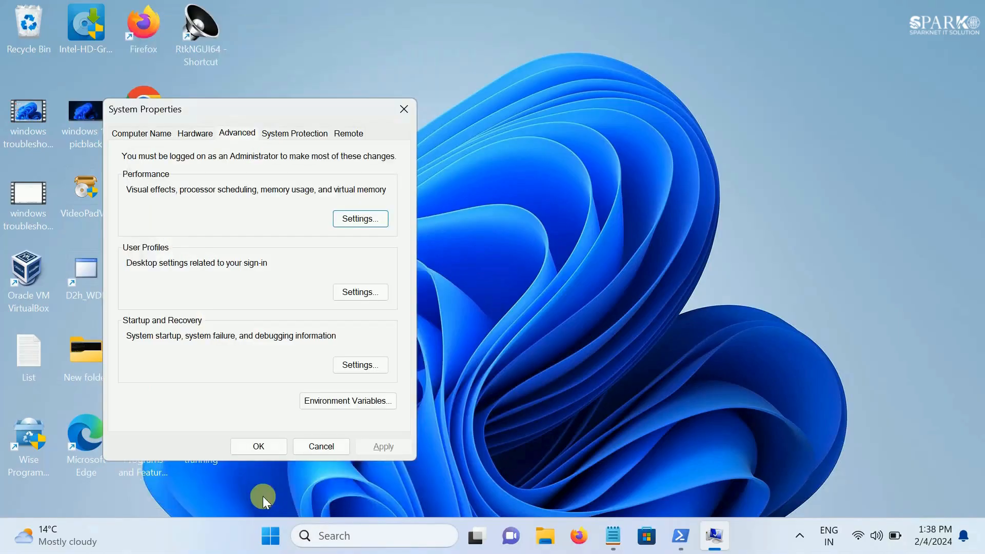
pyautogui.click(265, 447)
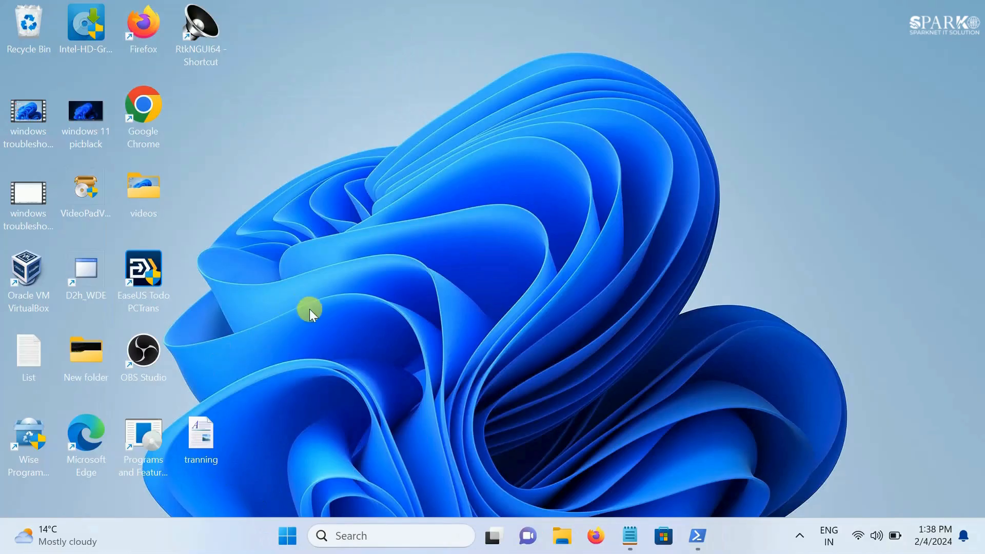
# Highlight "Step 5 Disable Startup apps" in the Commands notes, and open Task Manager's list of startup apps
pyautogui.click(630, 536)
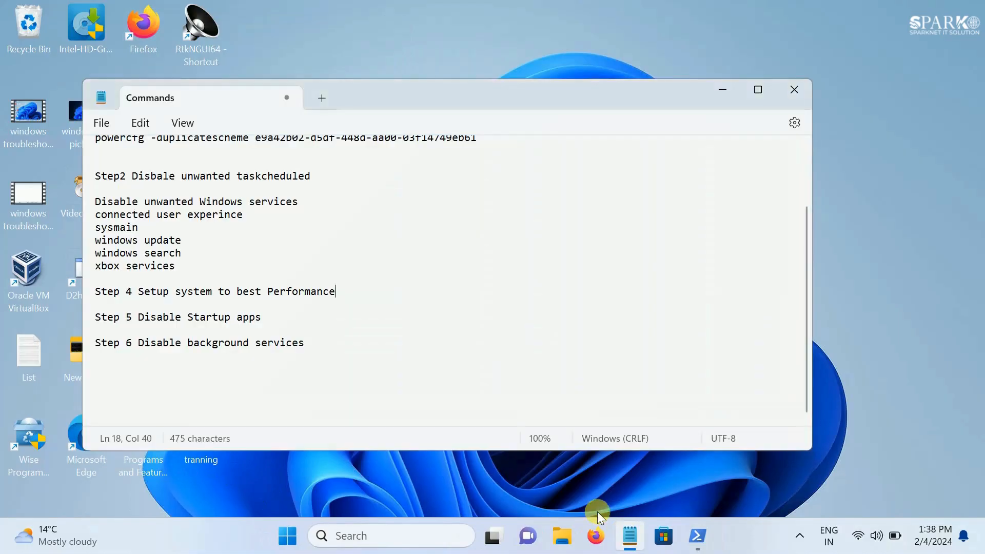
pyautogui.moveTo(260, 317); pyautogui.dragTo(57, 321)
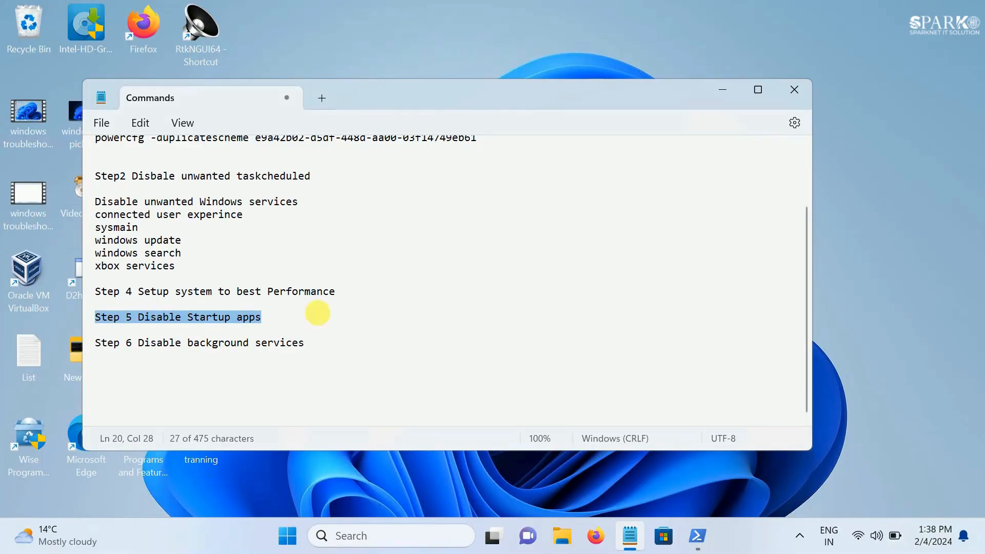
pyautogui.rightClick(734, 543)
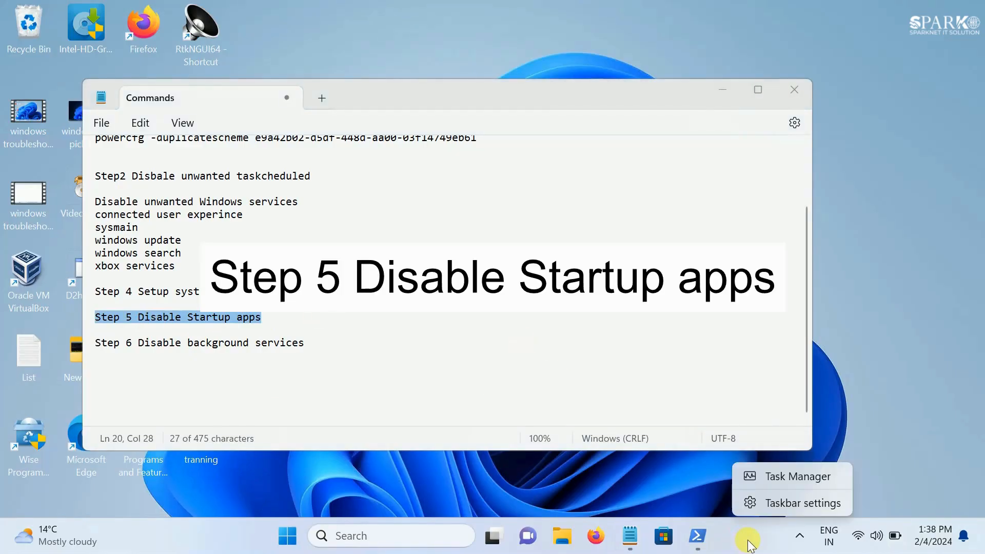
pyautogui.click(803, 479)
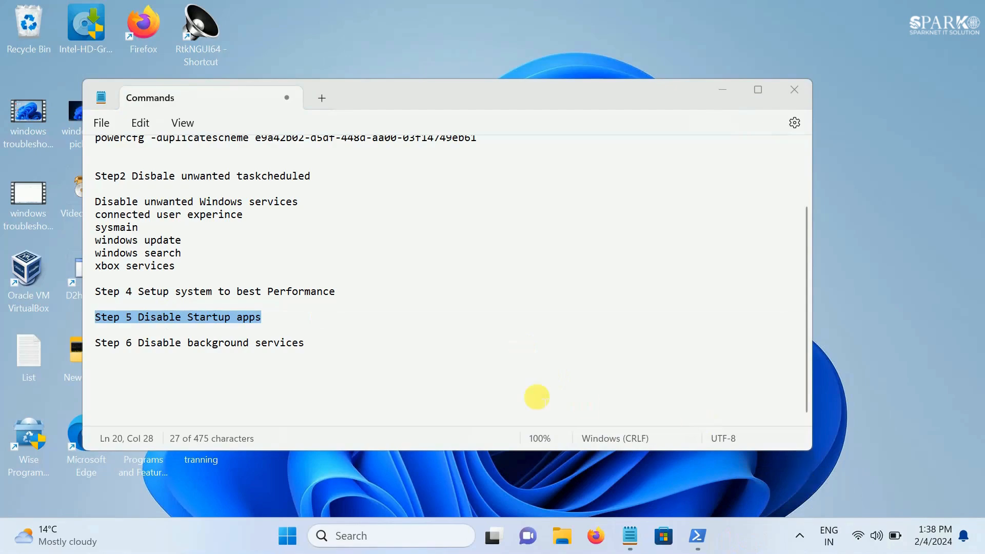
pyautogui.click(653, 124)
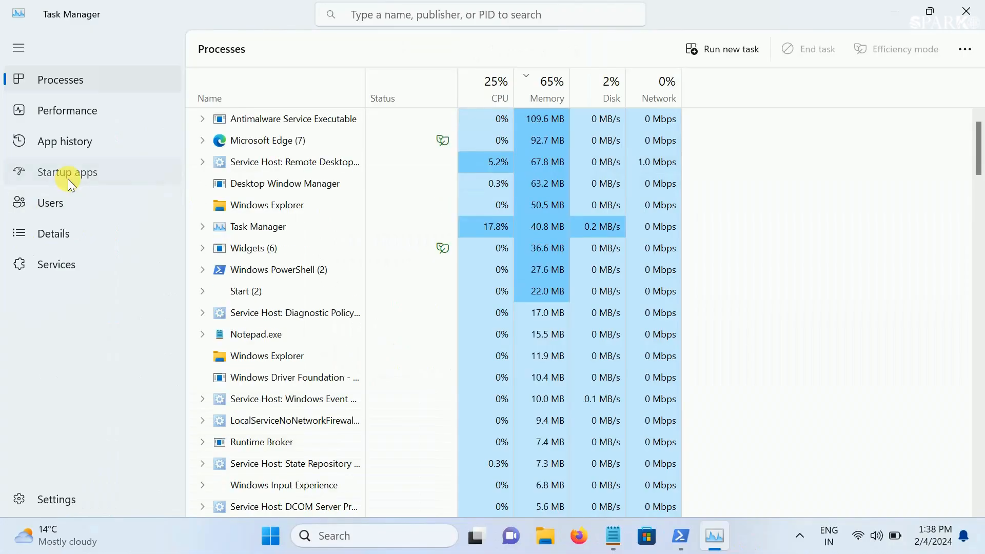
pyautogui.click(69, 180)
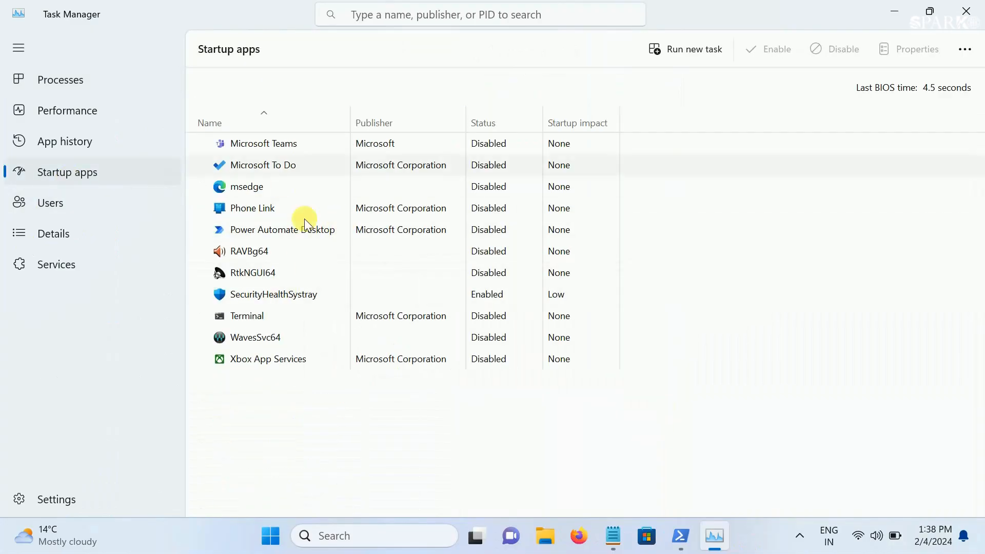
# Enable Microsoft Teams as a startup app and disable it again
pyautogui.click(313, 151)
pyautogui.rightClick(312, 150)
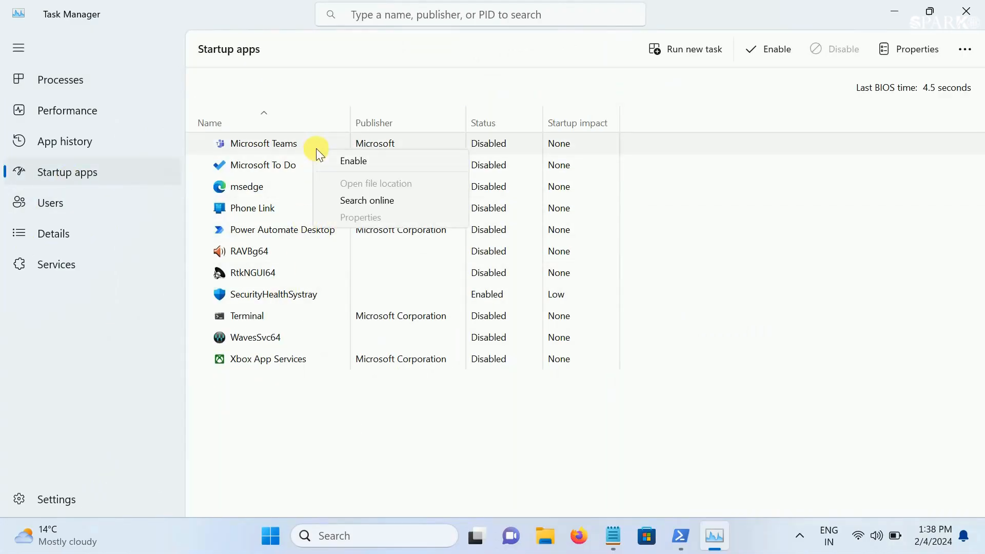
pyautogui.click(347, 162)
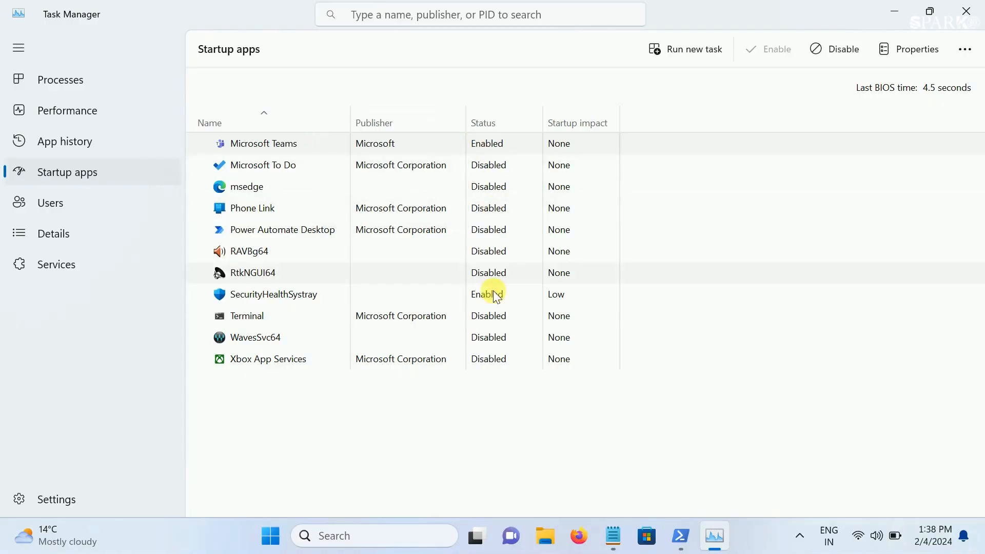
pyautogui.rightClick(312, 141)
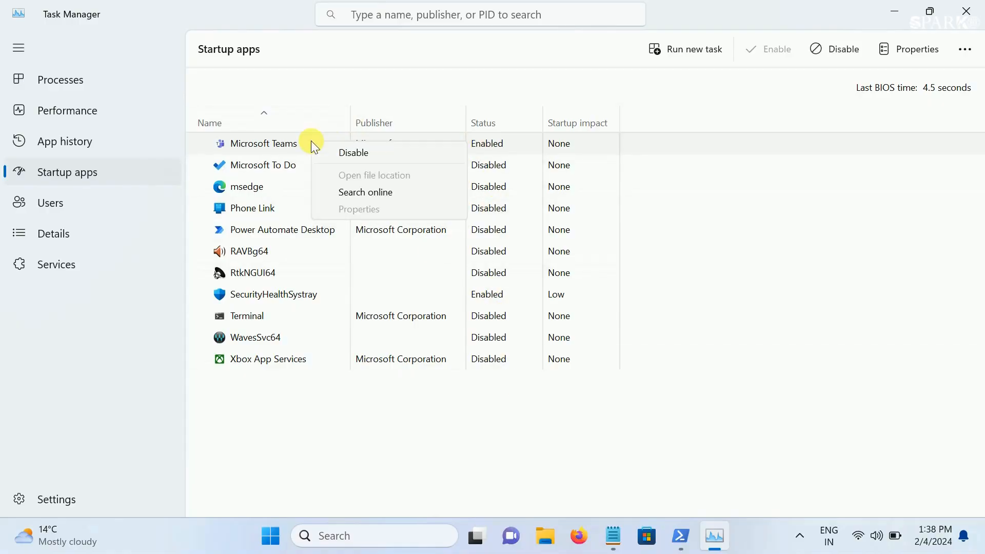
pyautogui.click(362, 153)
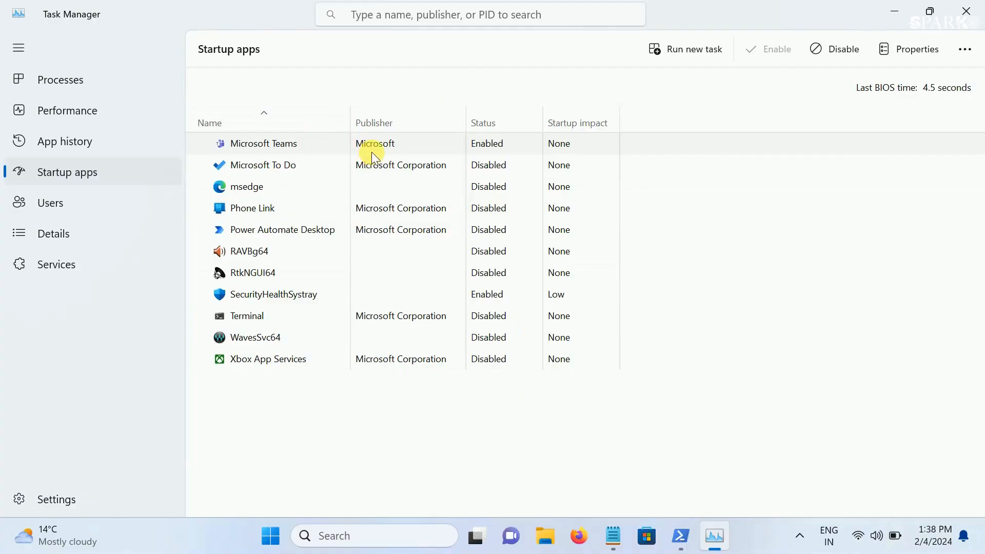
# Close Task Manager and highlight "Step 6 Disable background services" in the Commands notes, minimizing the notes
pyautogui.click(300, 306)
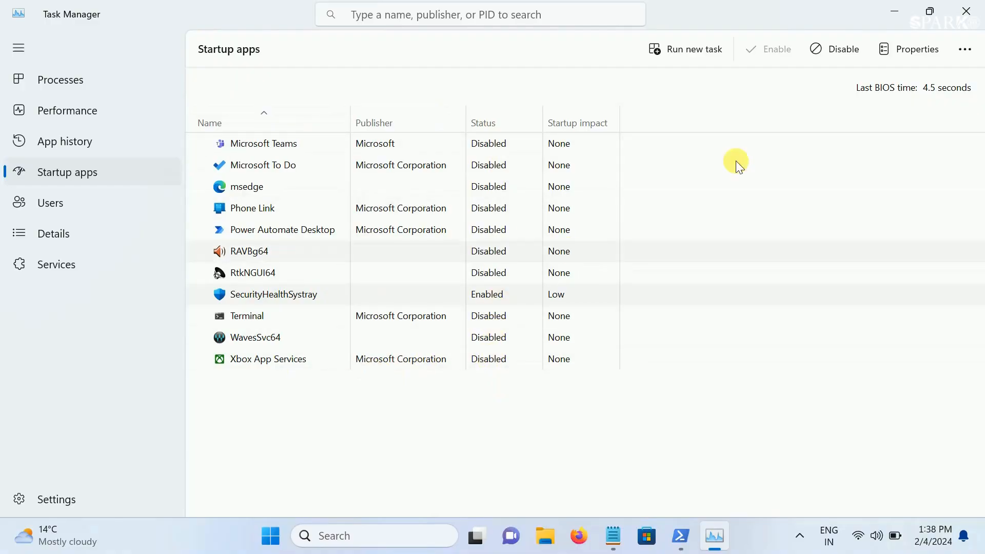
pyautogui.click(971, 12)
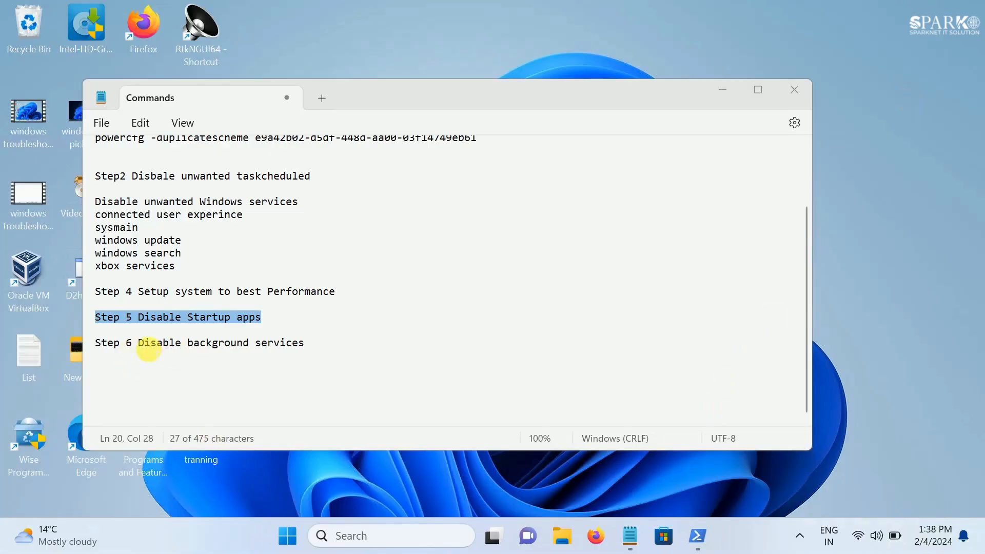
pyautogui.moveTo(139, 347); pyautogui.dragTo(71, 343)
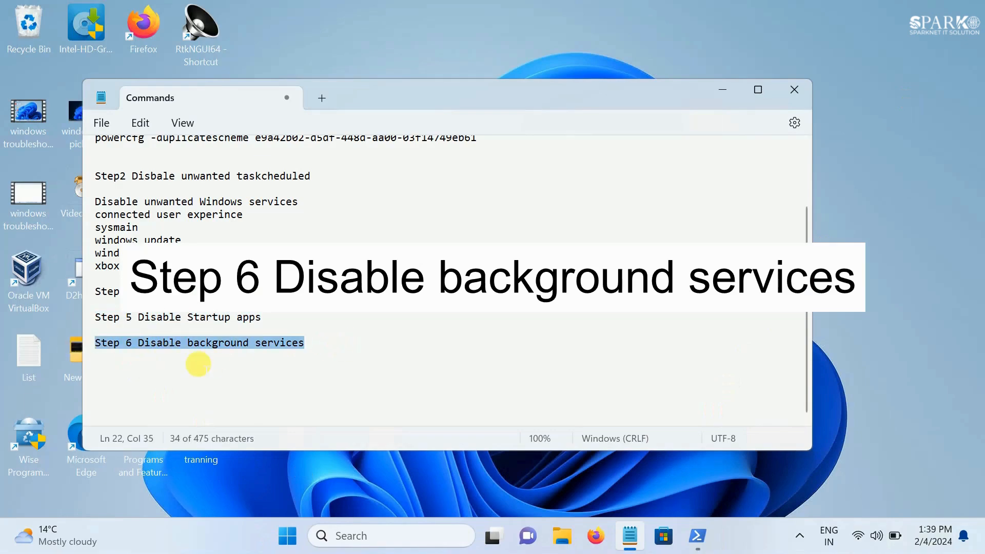
pyautogui.click(723, 91)
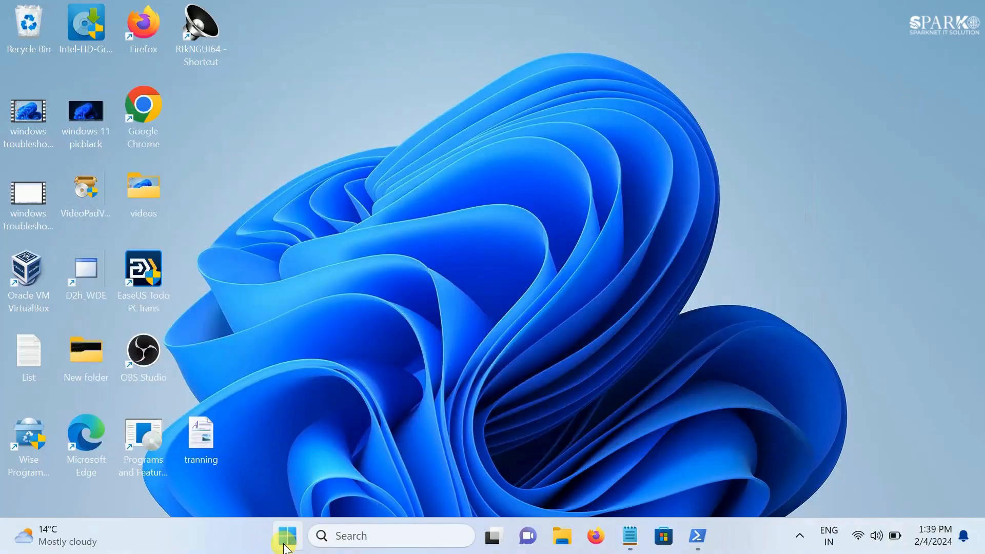
# Open the Privacy & security page in Windows Settings, view its Find my device options, and return to the page
pyautogui.click(287, 537)
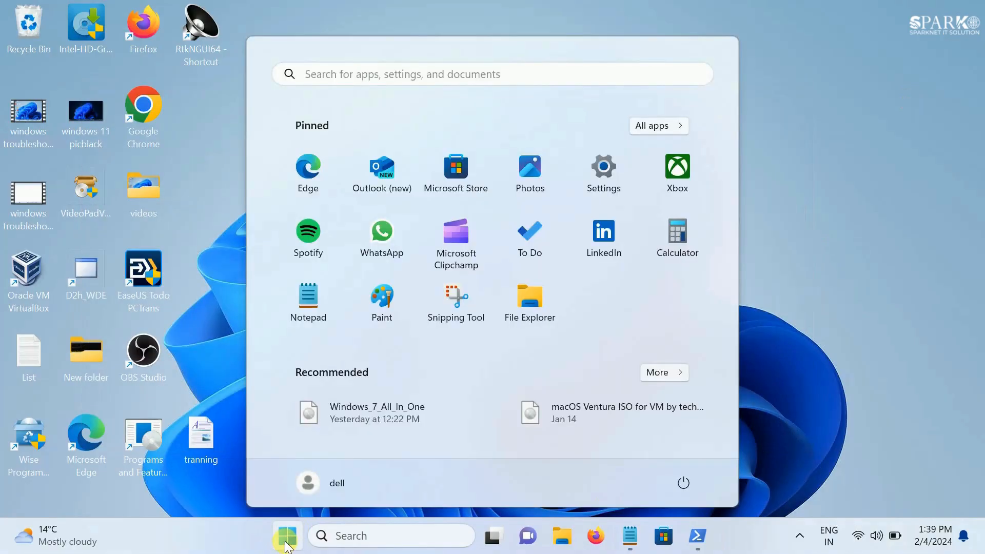
pyautogui.click(618, 184)
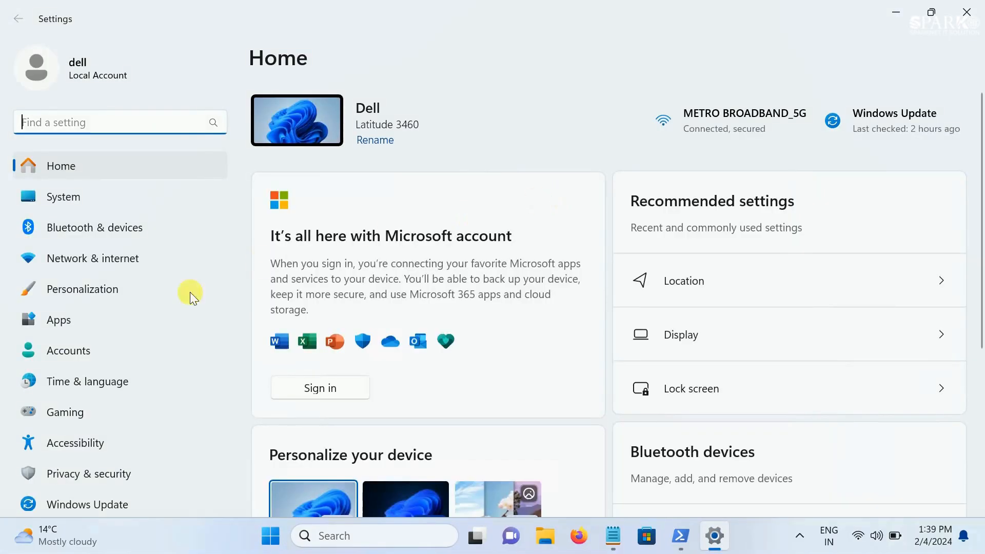
pyautogui.click(98, 476)
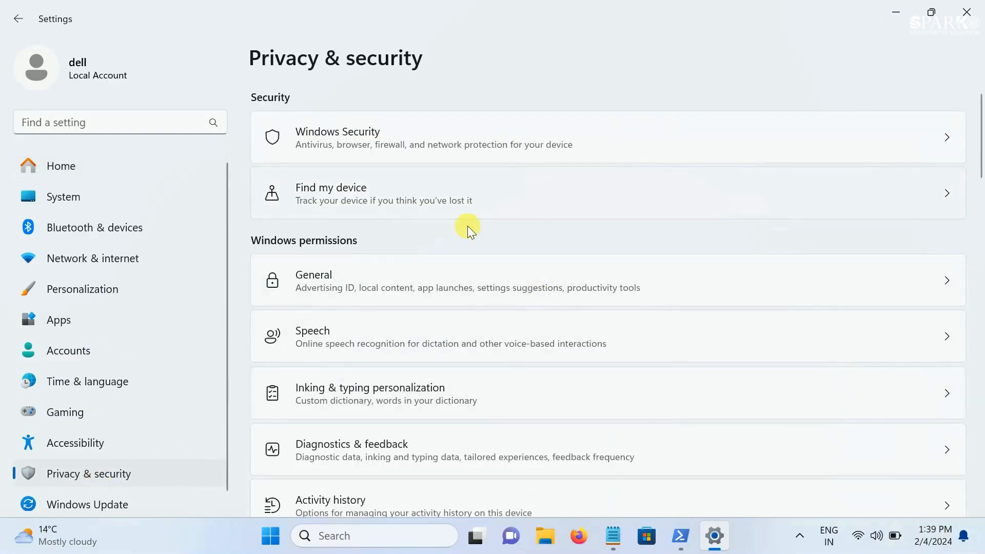
pyautogui.click(365, 204)
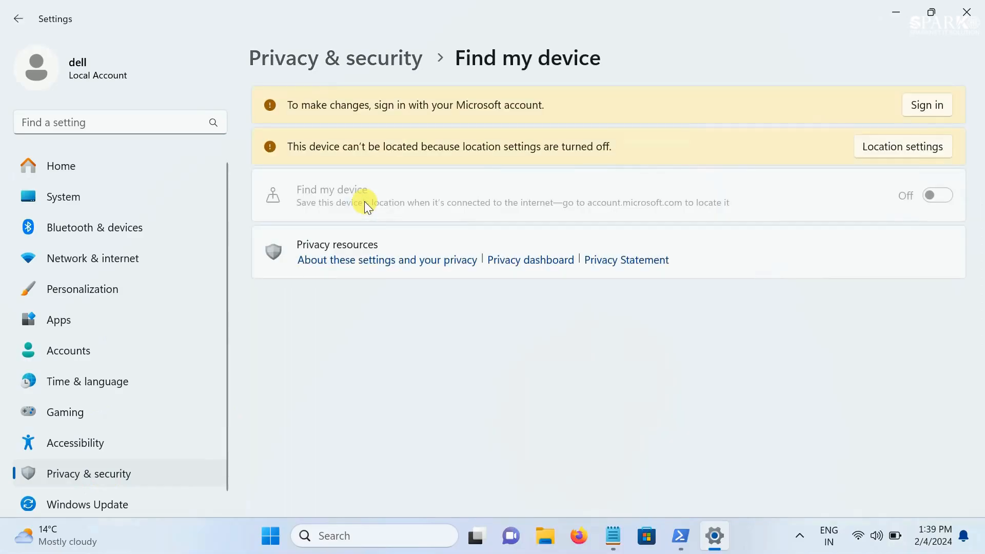
pyautogui.click(18, 19)
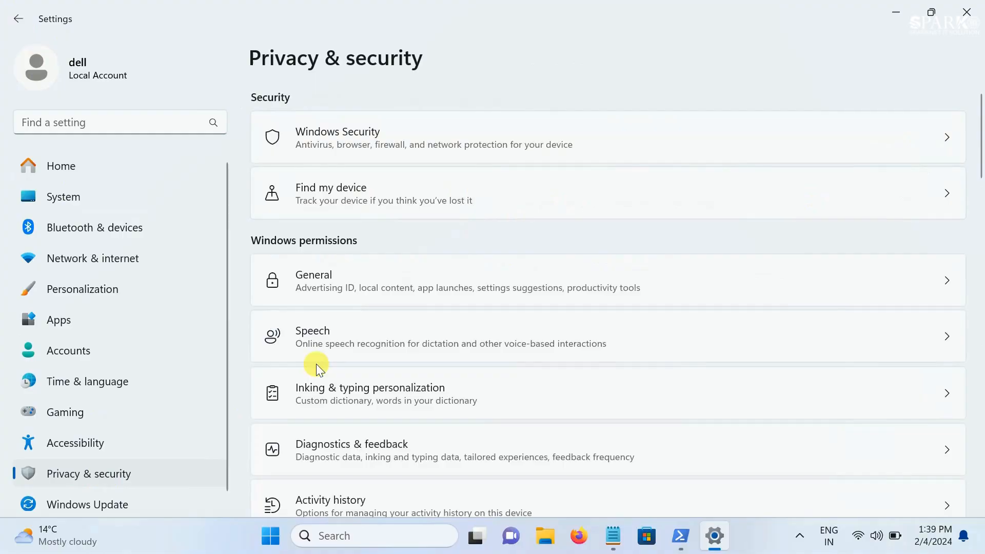
# In the General privacy permissions, turn off personalized ads, locally relevant website content and app launch tracking, and return to Privacy & security
pyautogui.scroll(-2, 316, 364)
pyautogui.click(386, 216)
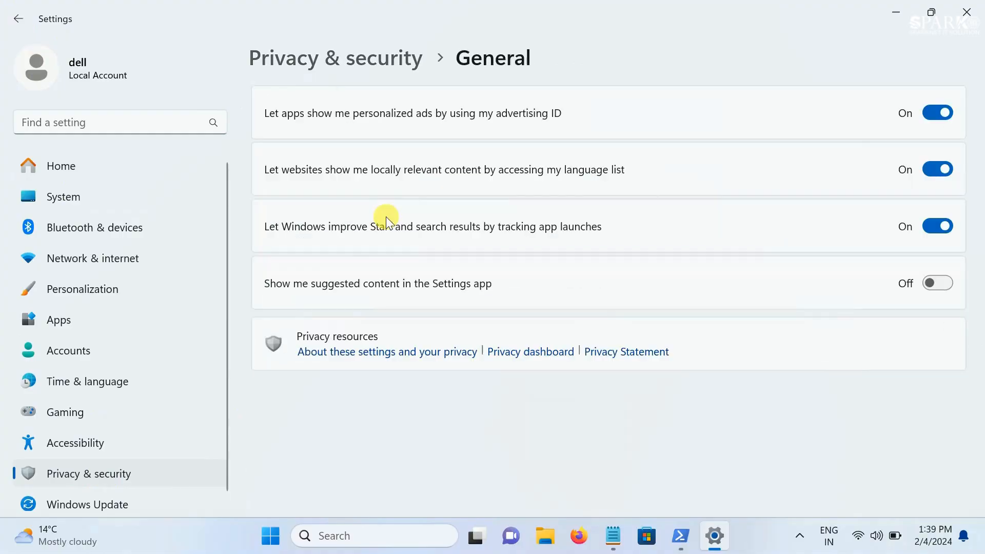
pyautogui.click(939, 112)
pyautogui.click(942, 169)
pyautogui.click(932, 229)
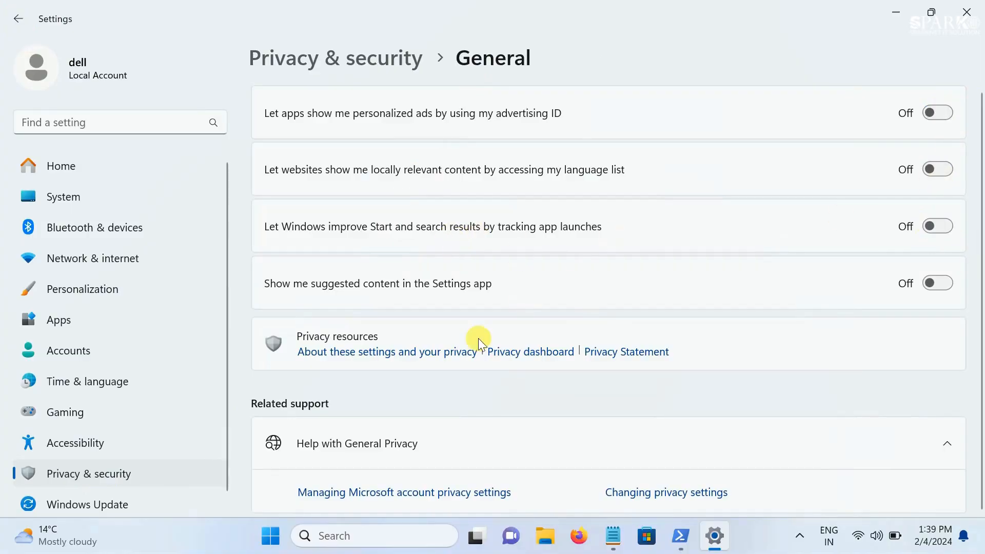
pyautogui.scroll(-1, 482, 344)
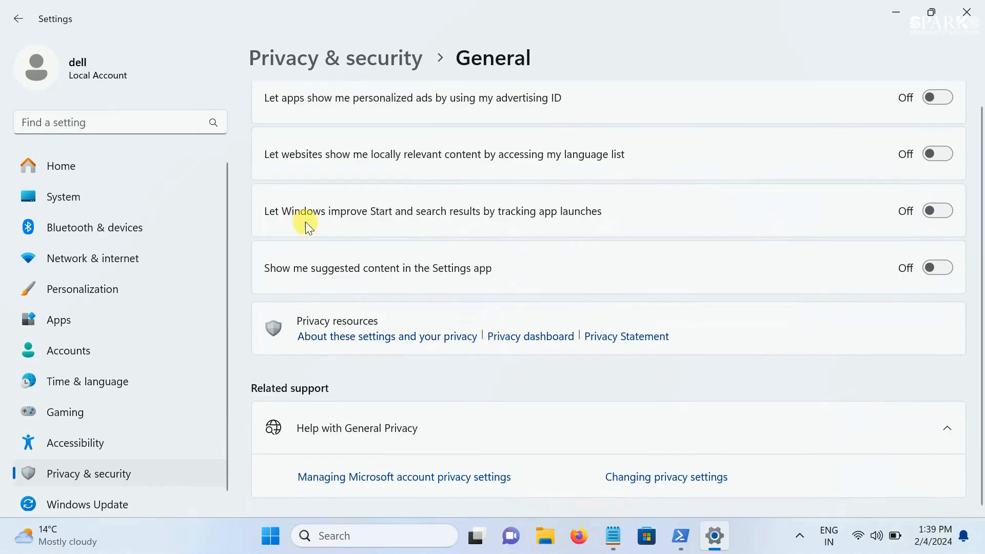
pyautogui.click(18, 19)
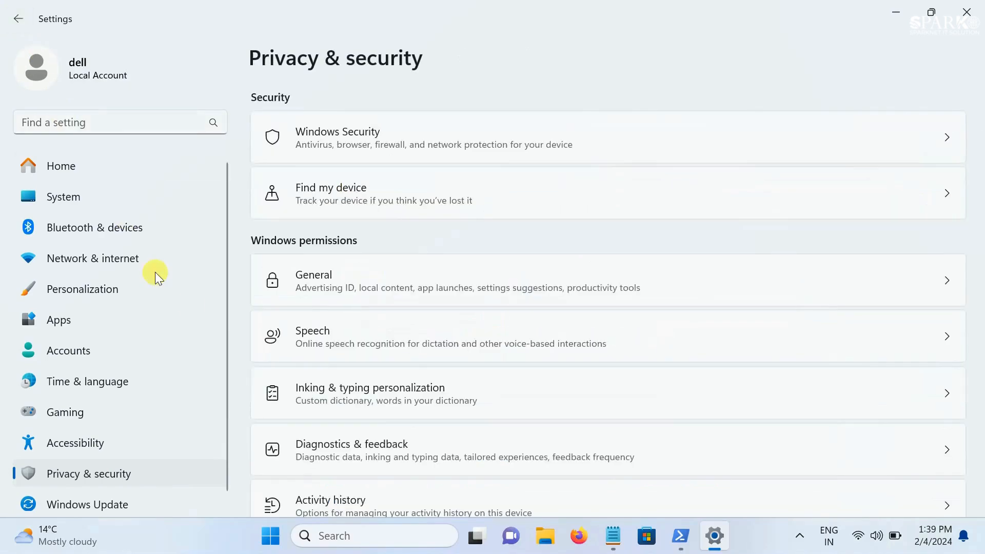
# Turn off online speech recognition in the Speech permissions and return to the Privacy & security page
pyautogui.click(426, 345)
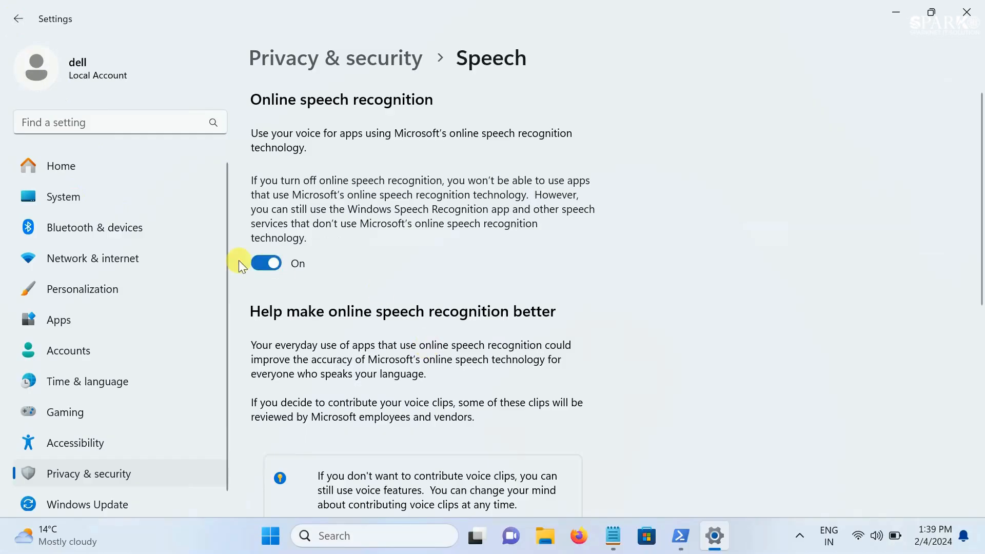
pyautogui.click(265, 263)
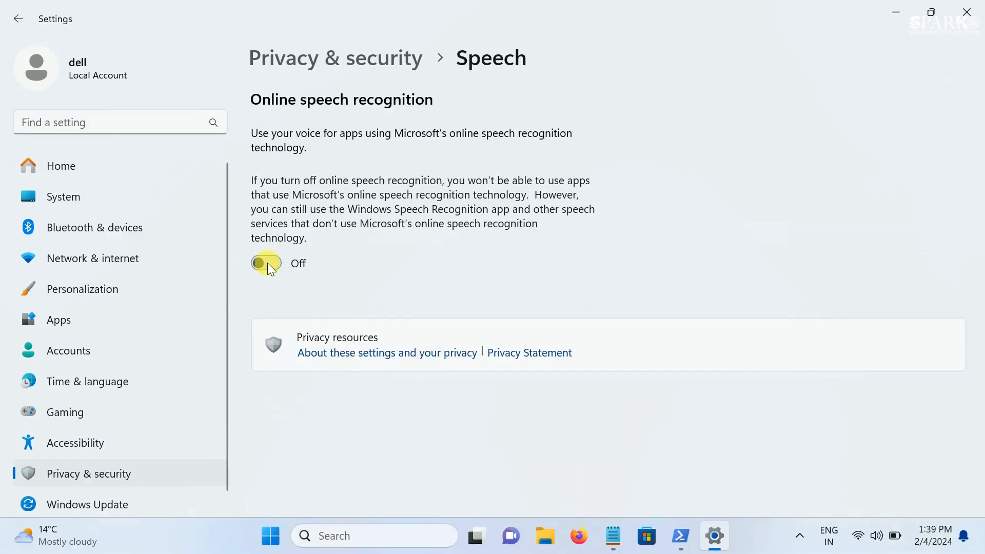
pyautogui.click(19, 18)
# Check the custom dictionary setting under Inking & typing personalization and return to Privacy & security
pyautogui.scroll(-3, 358, 238)
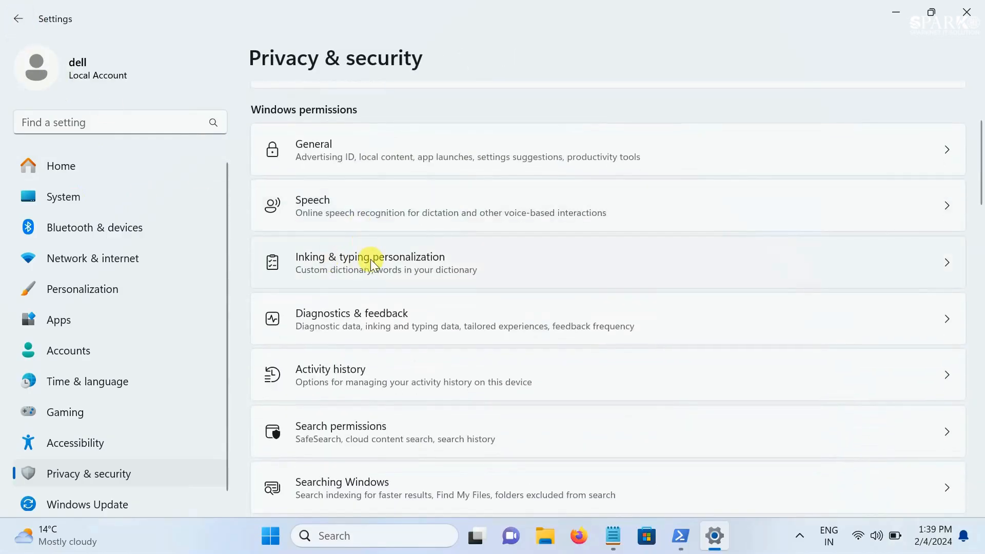
pyautogui.click(371, 259)
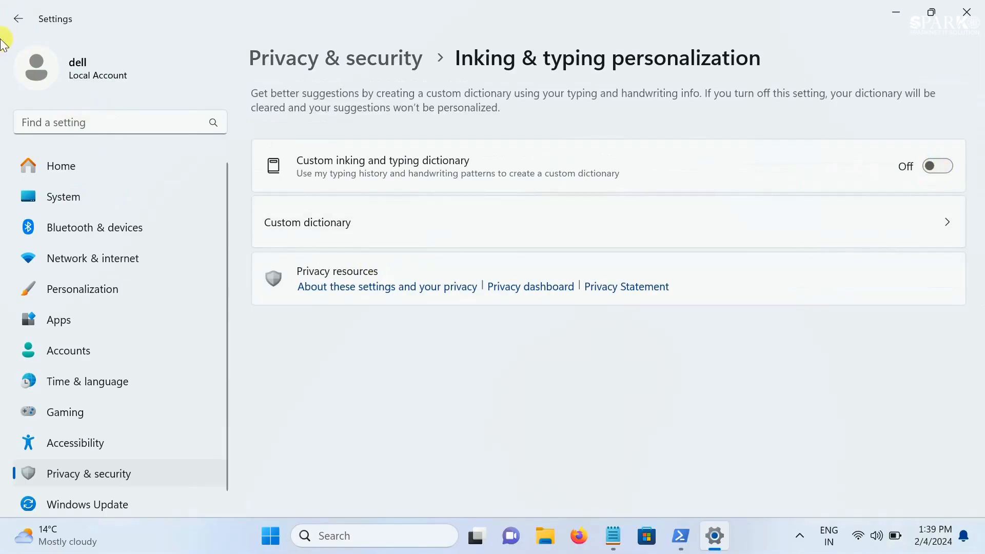
pyautogui.click(18, 19)
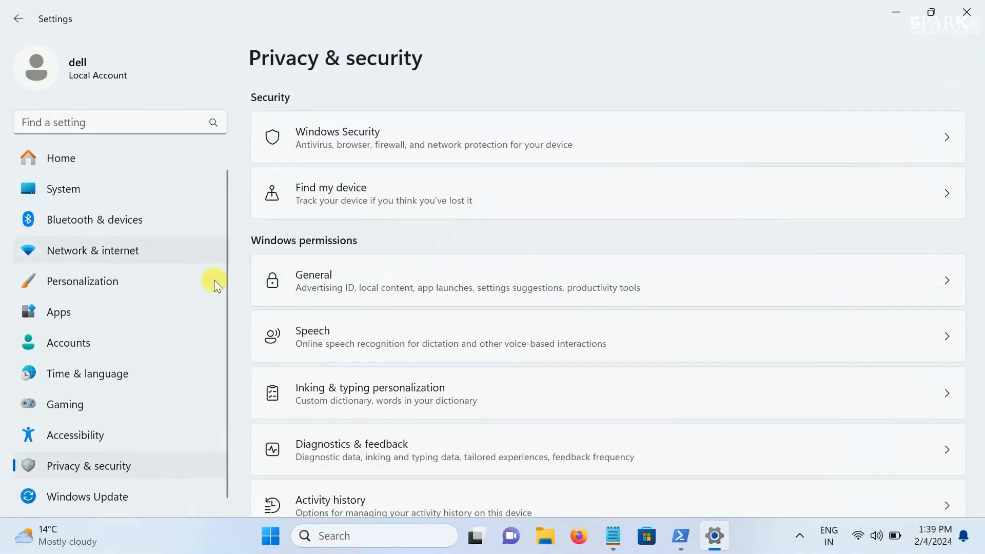
# Open Diagnostics & feedback, collapse the Diagnostic data section and inspect the Improve inking and typing option
pyautogui.scroll(-2, 317, 312)
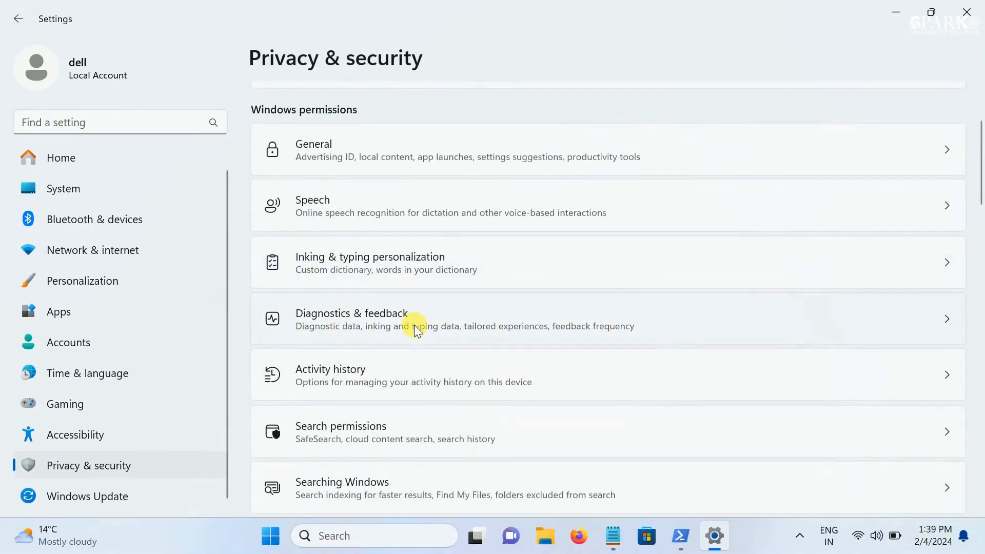
pyautogui.click(414, 325)
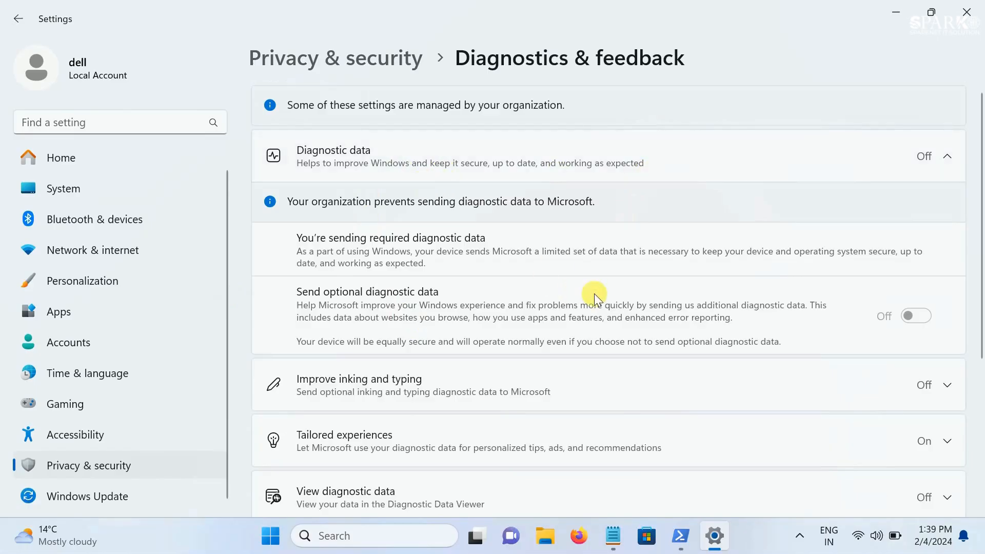
pyautogui.click(938, 167)
pyautogui.click(882, 223)
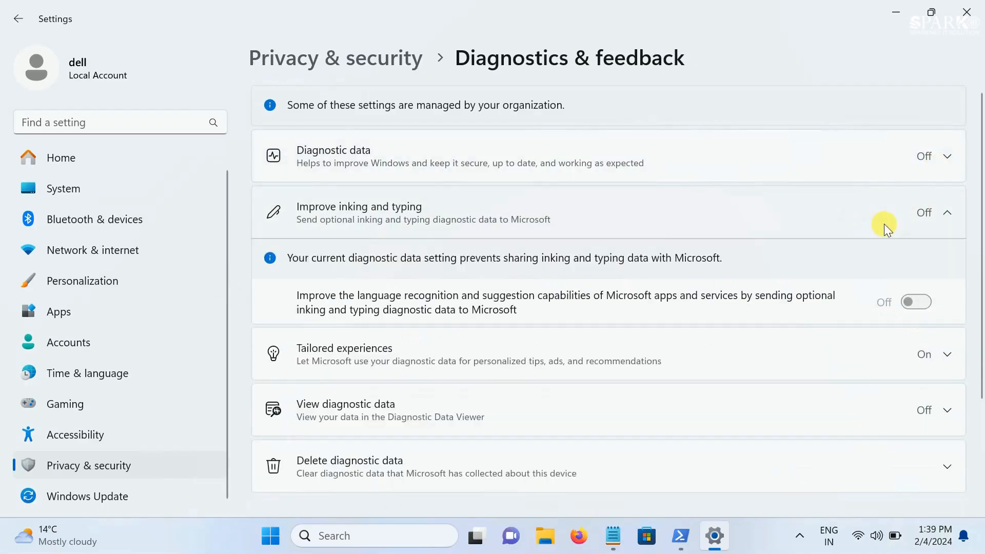
# Turn off Tailored experiences, check the View diagnostic data options, and return to Privacy & security
pyautogui.scroll(-3, 740, 334)
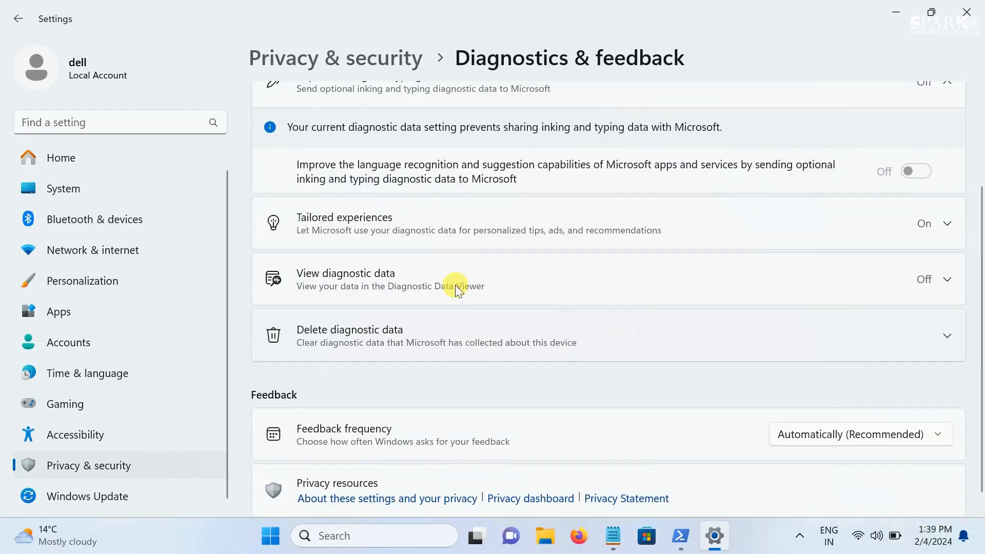
pyautogui.click(769, 239)
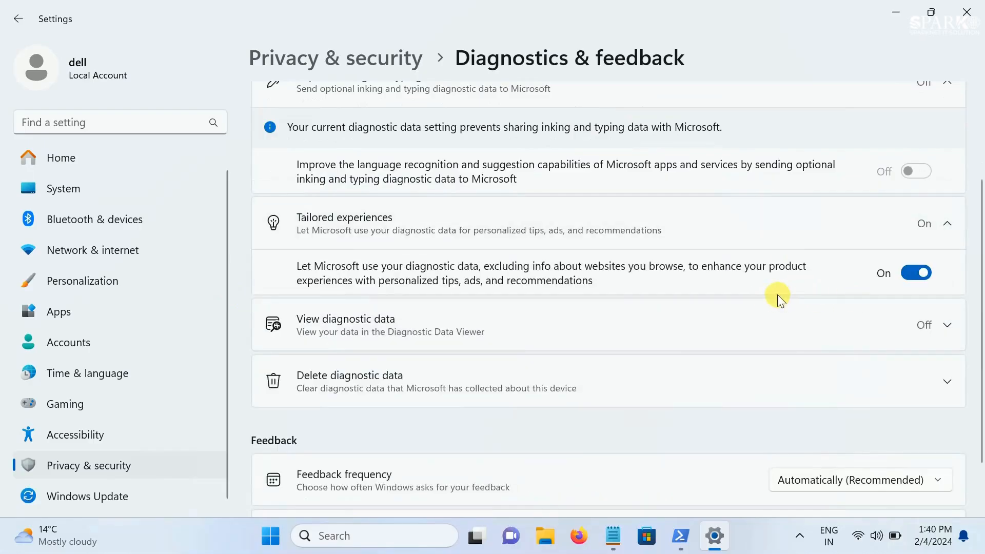
pyautogui.click(915, 274)
pyautogui.click(641, 330)
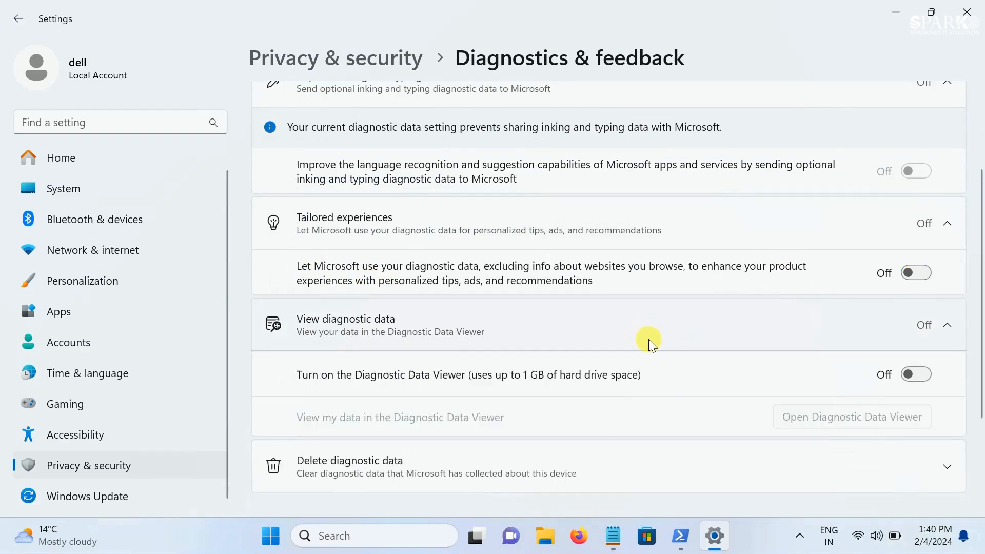
pyautogui.click(21, 22)
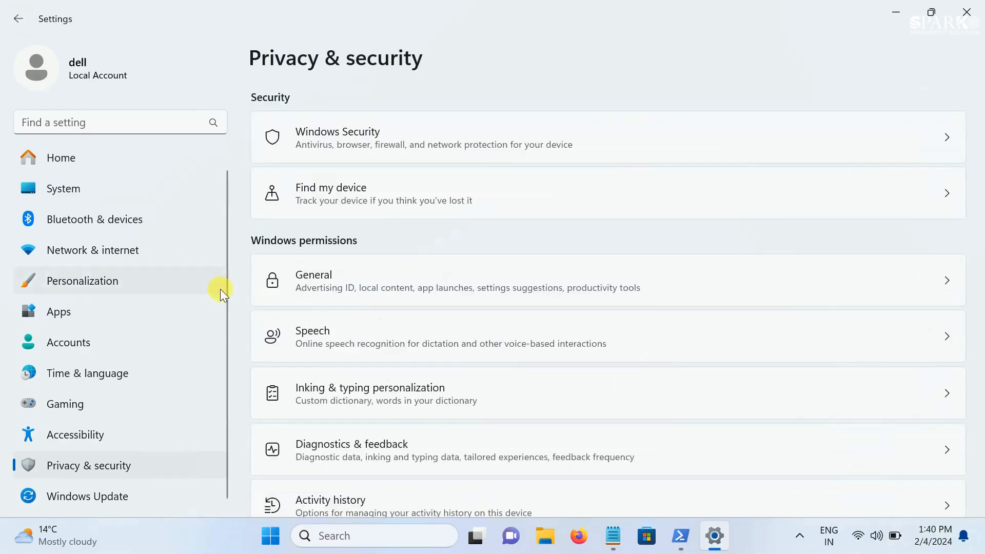
# In Activity history, turn off storing activity history on this device and sending it to Microsoft, and return to Privacy & security
pyautogui.scroll(-3, 419, 333)
pyautogui.scroll(-3, 419, 333)
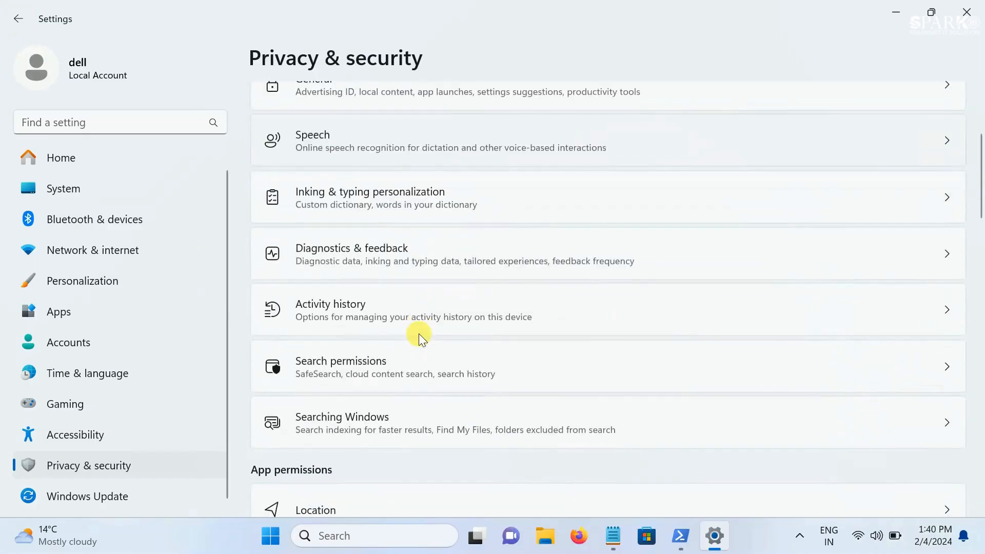
pyautogui.click(424, 259)
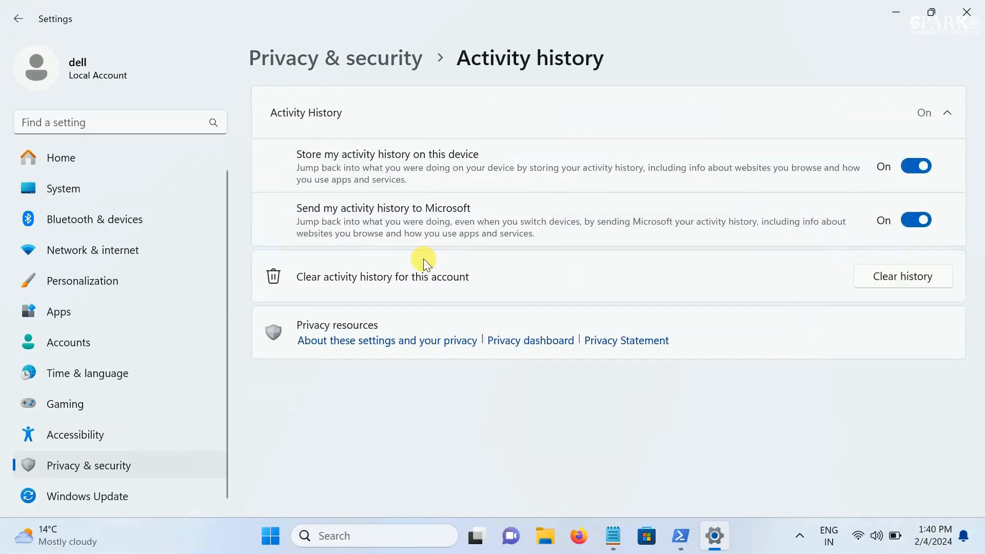
pyautogui.click(904, 171)
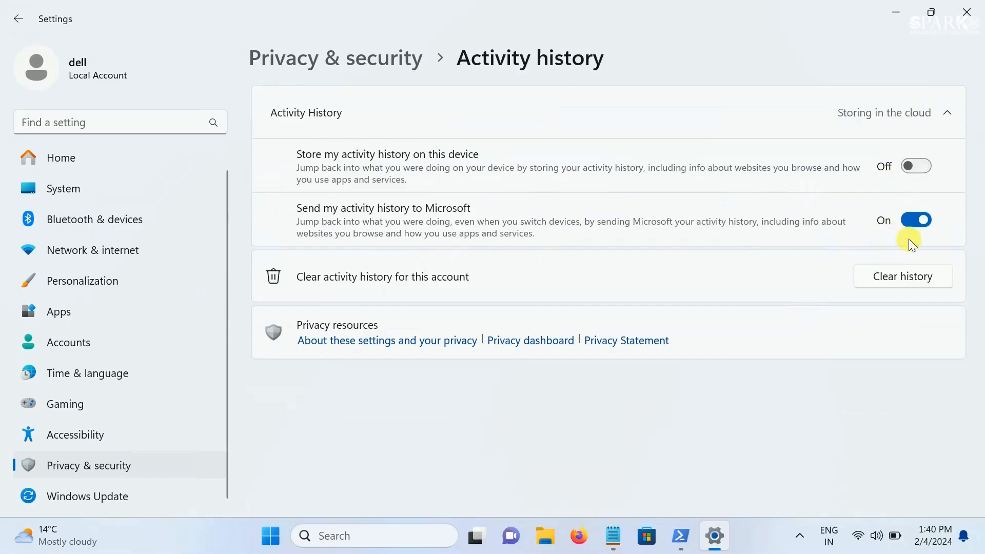
pyautogui.click(909, 224)
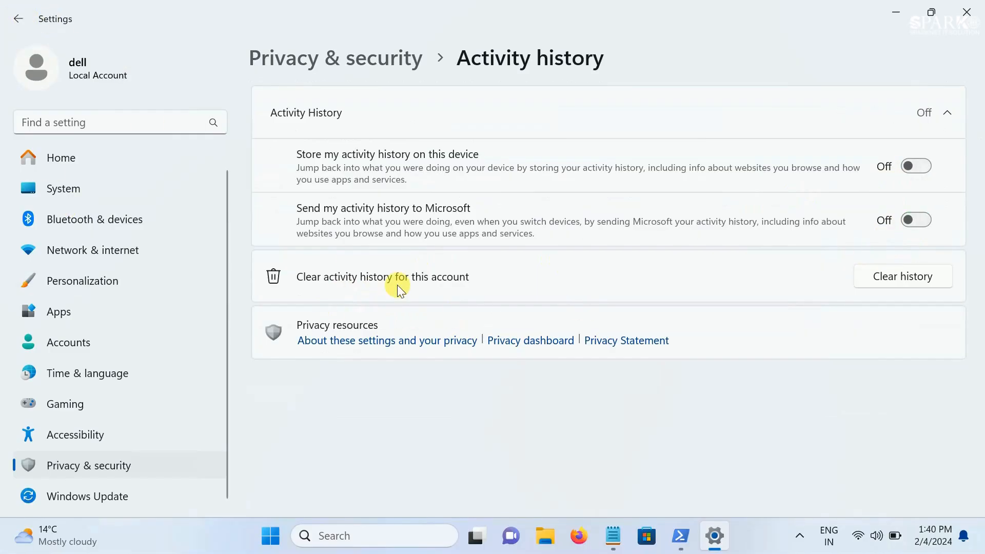
pyautogui.click(18, 19)
# View the SafeSearch options in Search permissions and return to the Privacy & security page
pyautogui.scroll(-4, 479, 445)
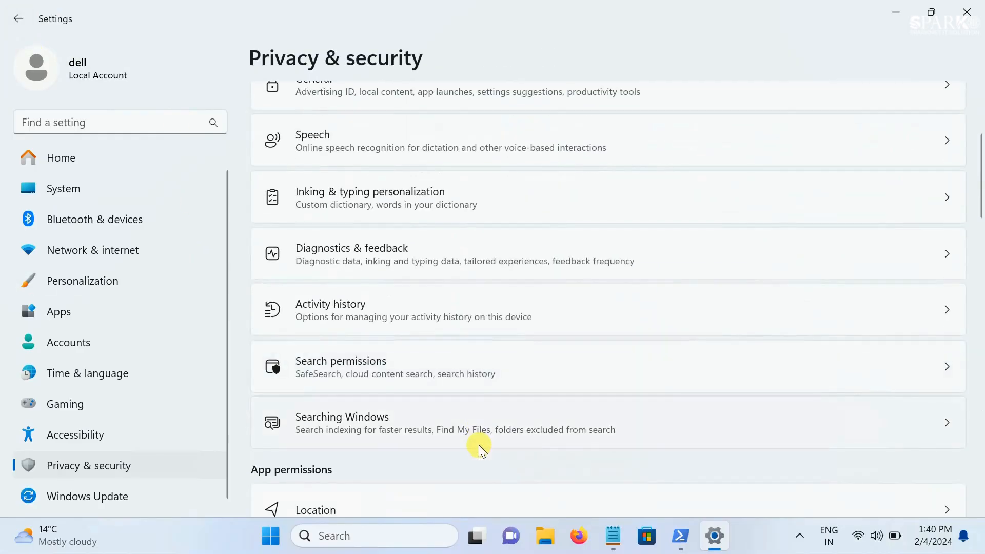
pyautogui.scroll(-2, 479, 445)
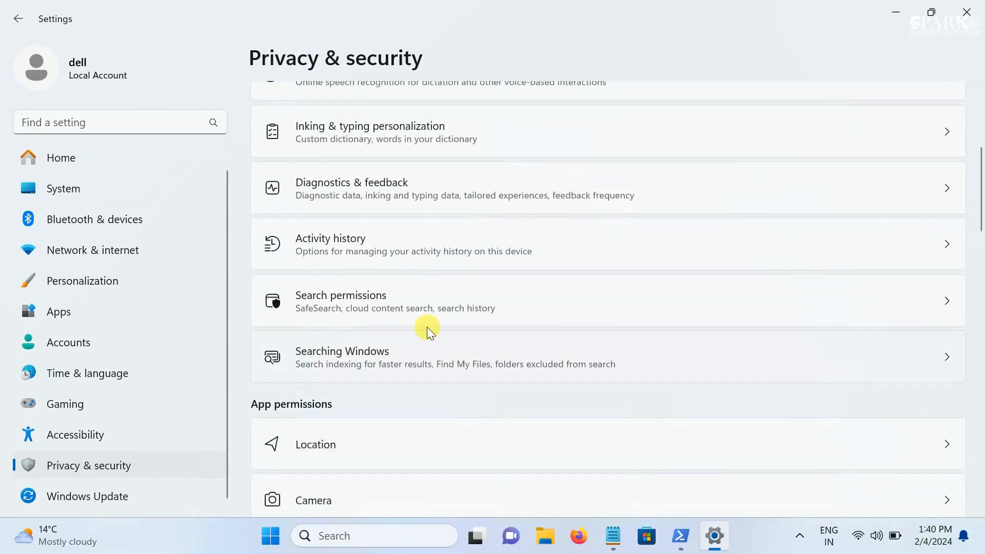
pyautogui.click(426, 312)
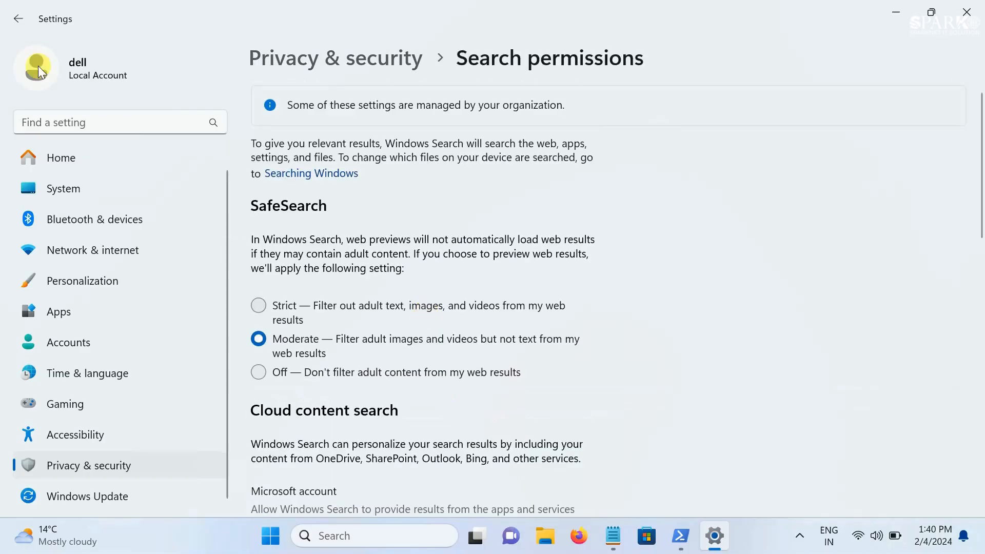
pyautogui.click(19, 20)
# Open the Location permissions, switch Location services on and off again, and return to Privacy & security
pyautogui.scroll(-3, 379, 339)
pyautogui.scroll(-4, 379, 339)
pyautogui.scroll(-1, 378, 336)
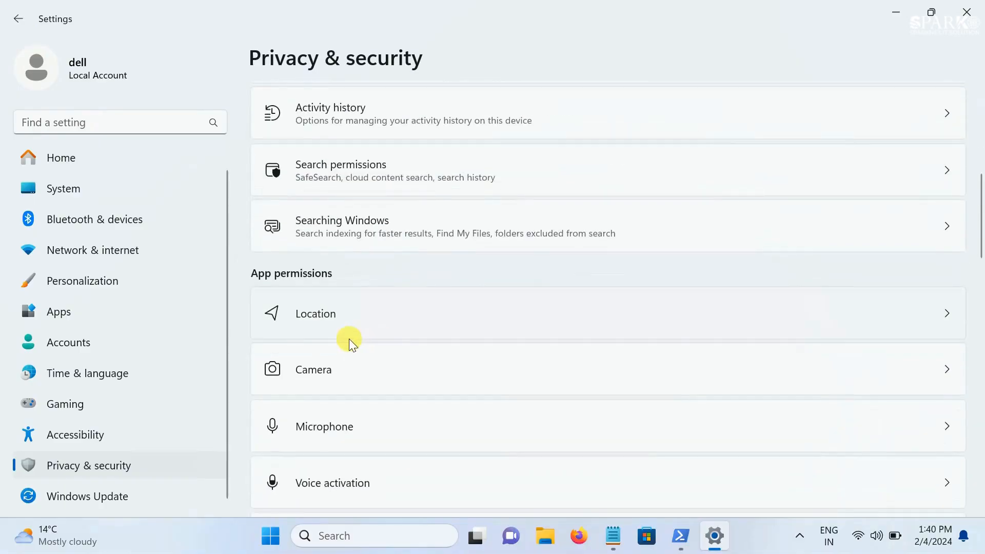
pyautogui.click(373, 315)
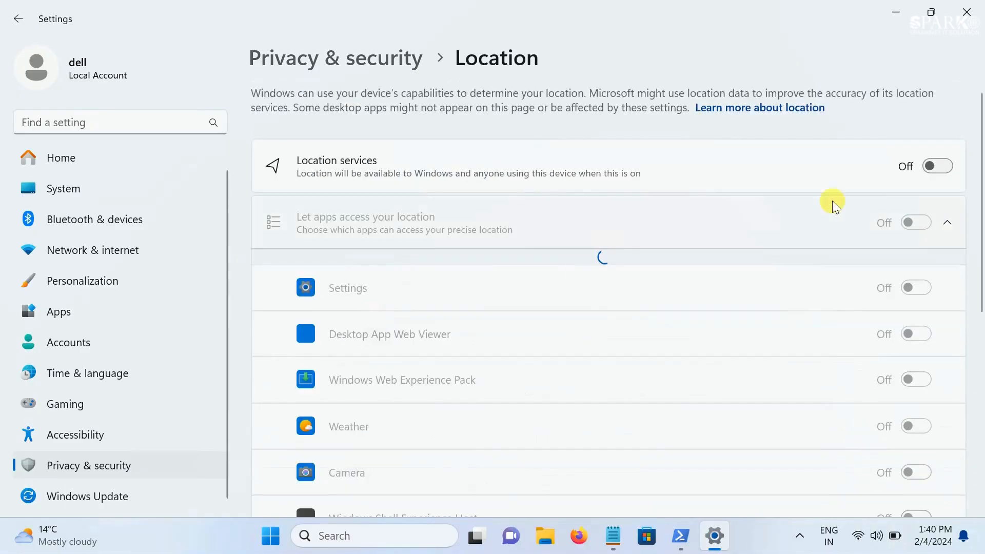
pyautogui.click(939, 165)
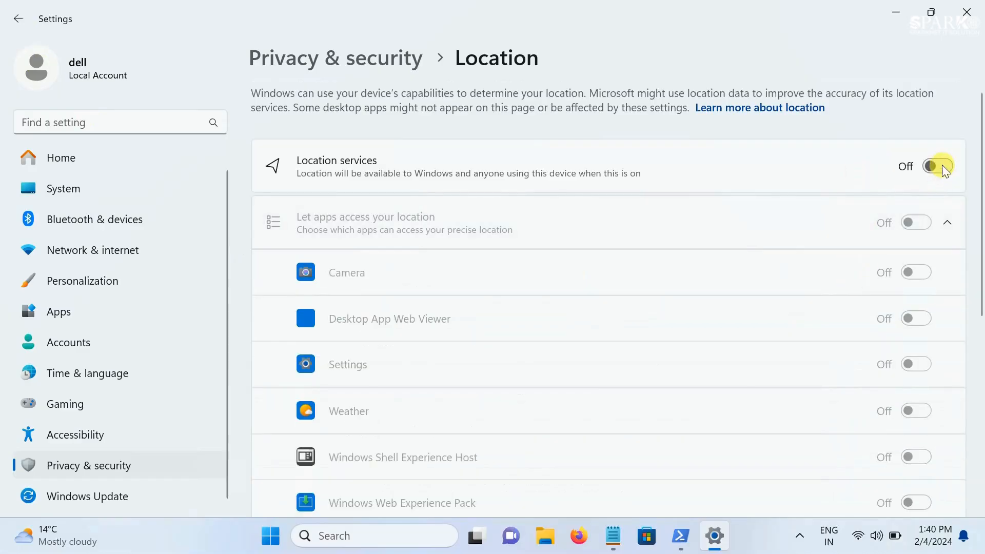
pyautogui.click(935, 166)
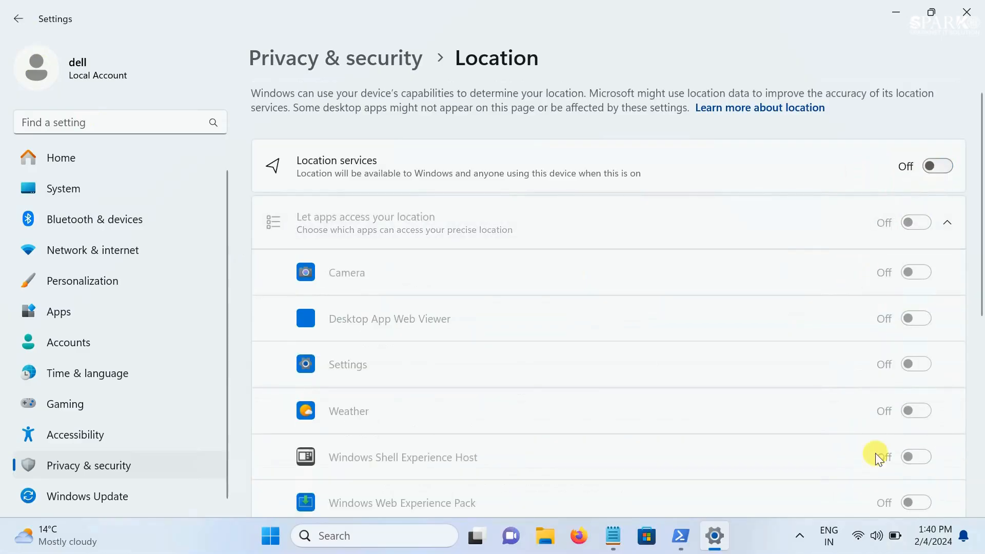
pyautogui.click(19, 19)
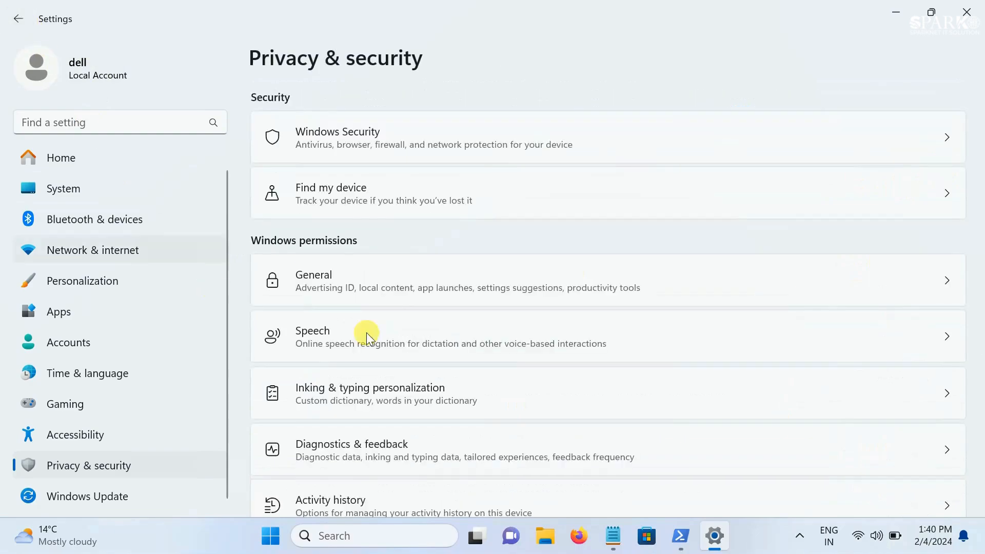
# View the notification access settings under the app permissions and return to Privacy & security
pyautogui.scroll(-4, 381, 340)
pyautogui.scroll(1, 384, 339)
pyautogui.scroll(-5, 386, 338)
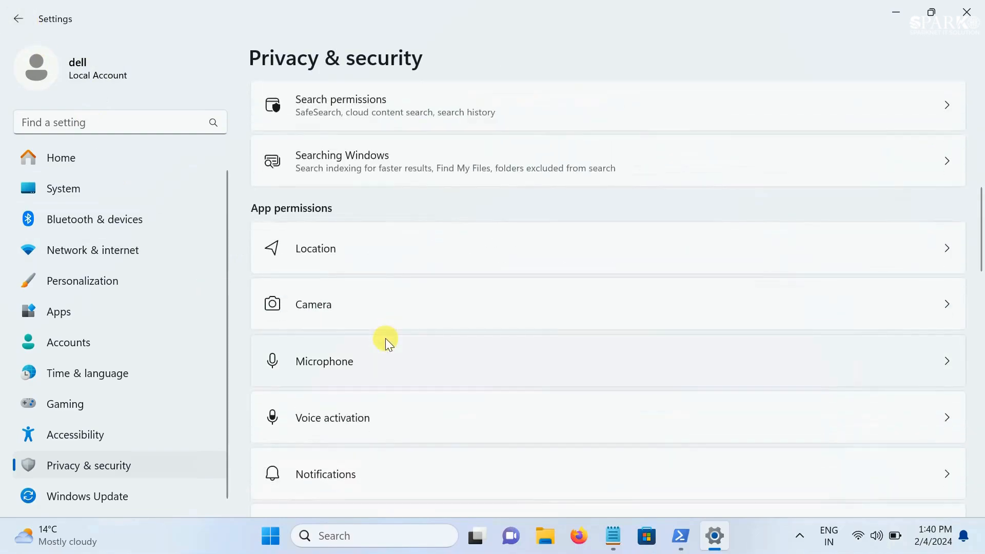
pyautogui.scroll(-1, 386, 337)
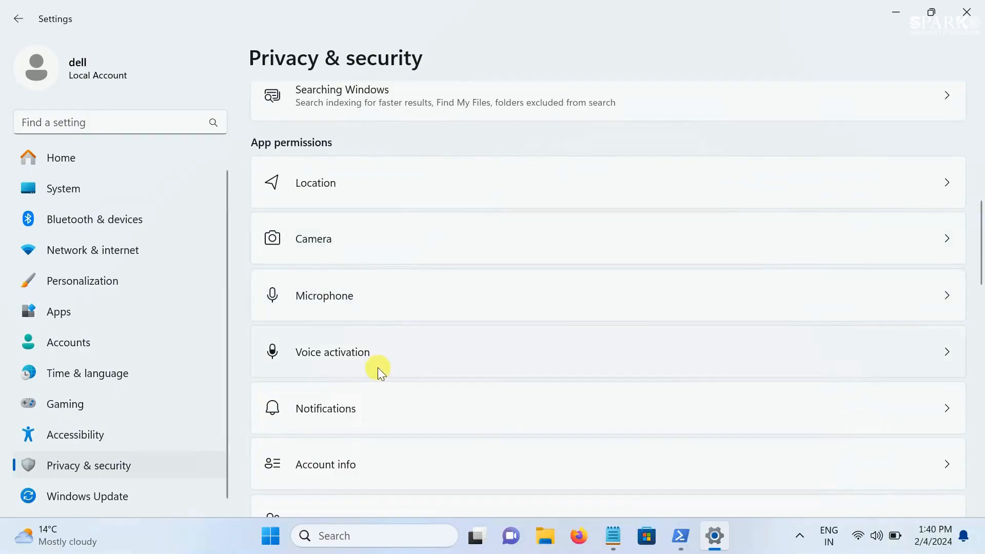
pyautogui.scroll(-1, 356, 416)
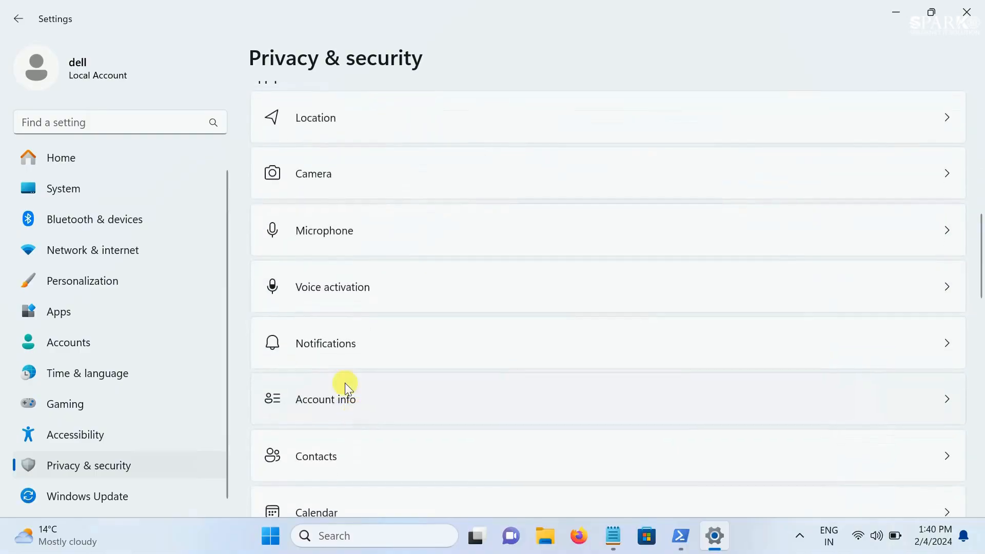
pyautogui.click(350, 348)
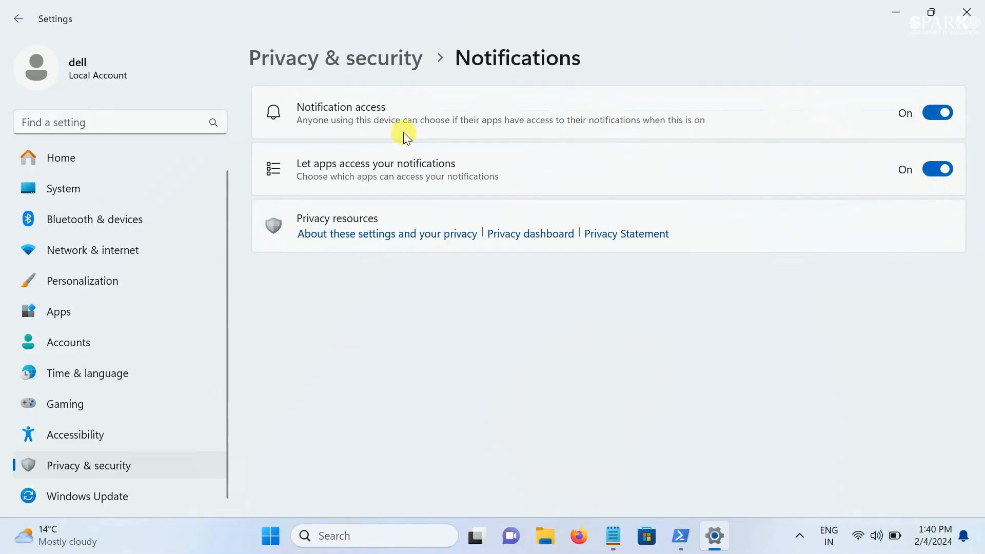
pyautogui.click(18, 18)
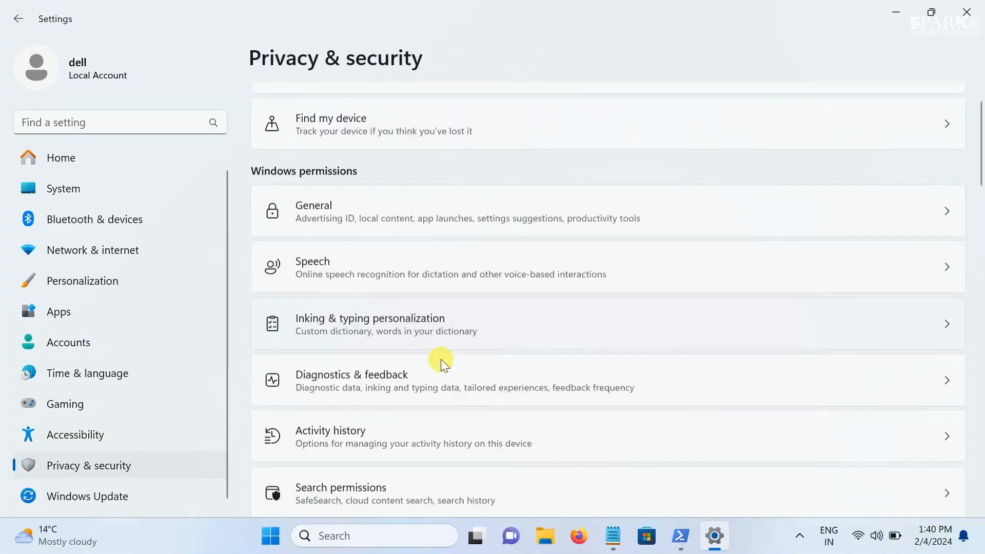
# Turn off App diagnostic access in the App diagnostics permissions and return to Privacy & security
pyautogui.scroll(-5, 443, 362)
pyautogui.scroll(-7, 441, 365)
pyautogui.scroll(-7, 442, 368)
pyautogui.scroll(-4, 444, 367)
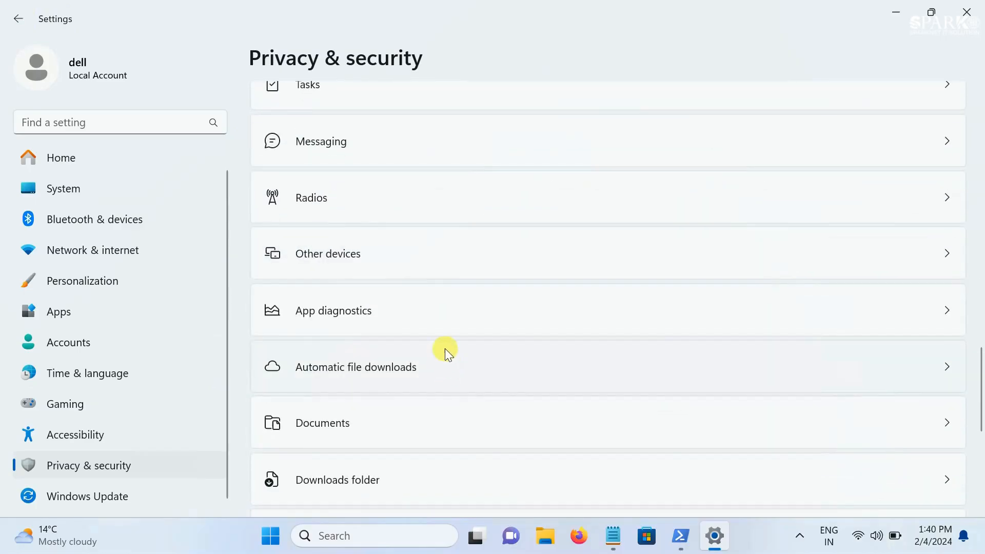
pyautogui.click(440, 324)
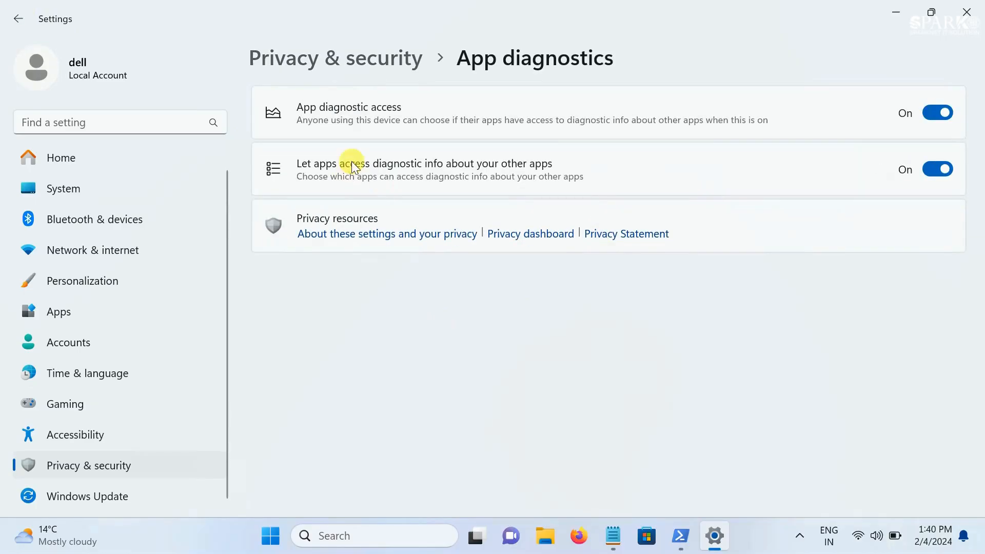
pyautogui.click(939, 113)
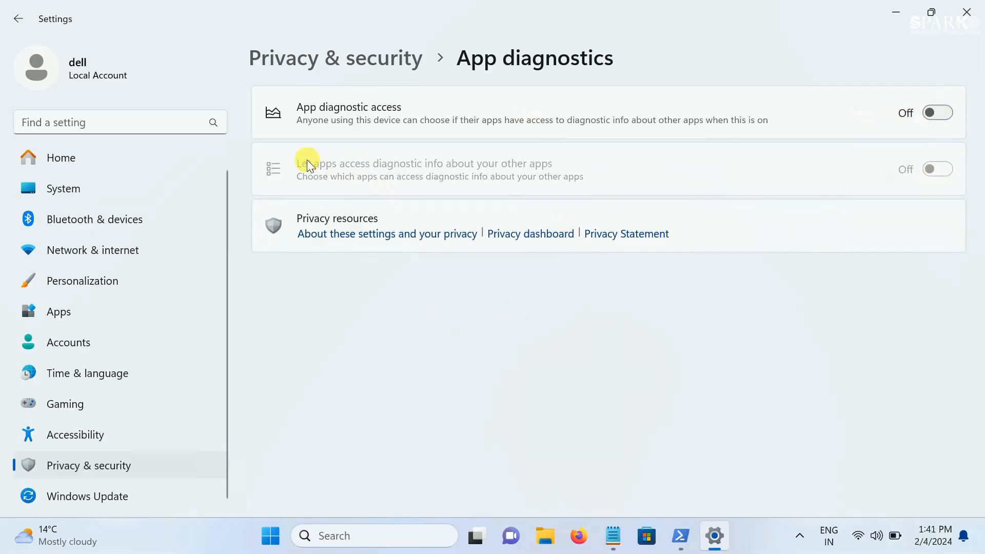
pyautogui.click(17, 19)
# Review the remaining app permissions down to Screenshots and apps at the end of the list
pyautogui.scroll(-6, 441, 377)
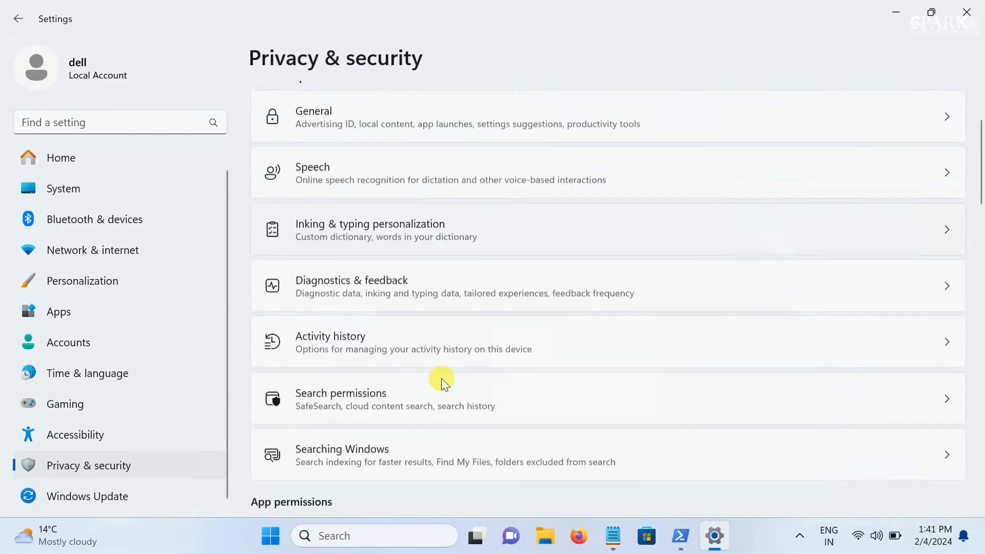
pyautogui.scroll(-15, 442, 380)
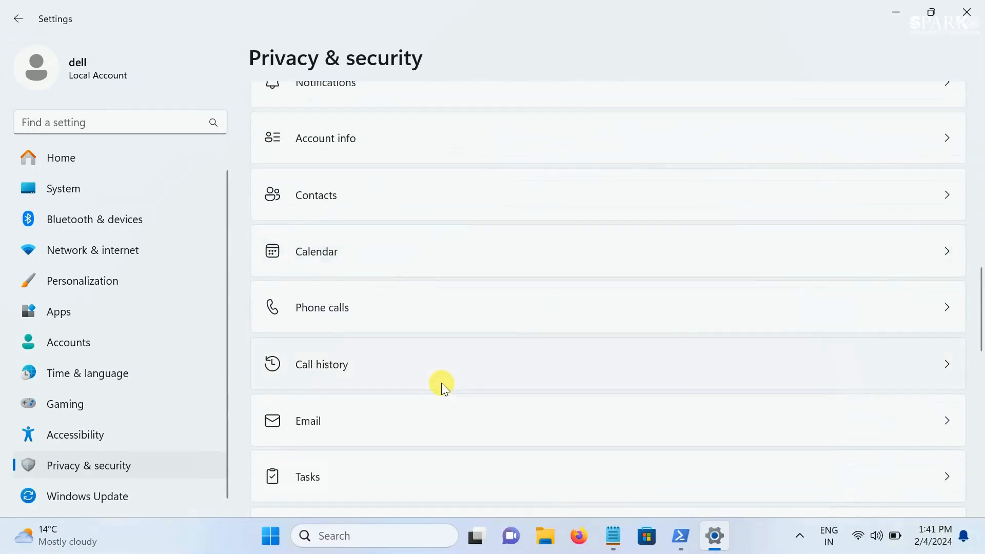
pyautogui.scroll(-7, 441, 383)
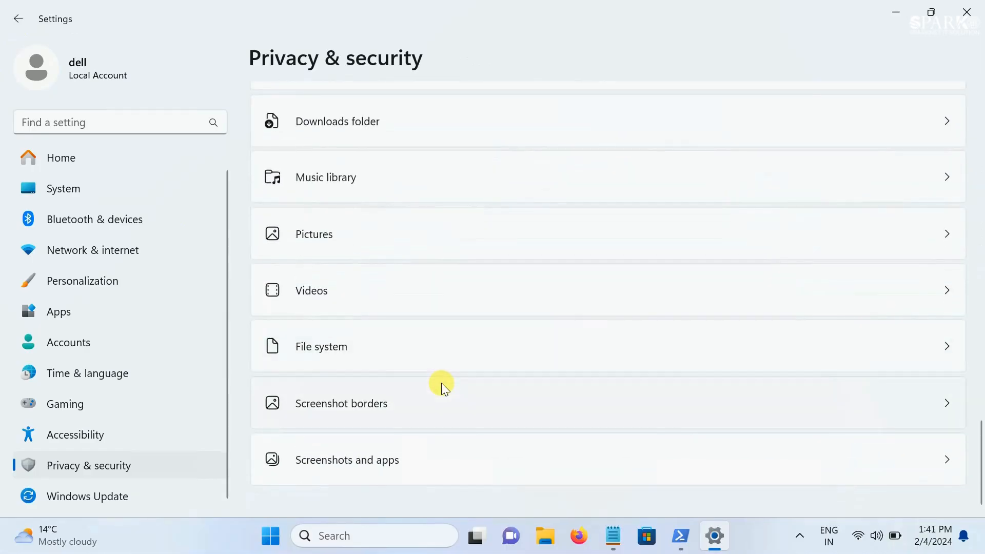